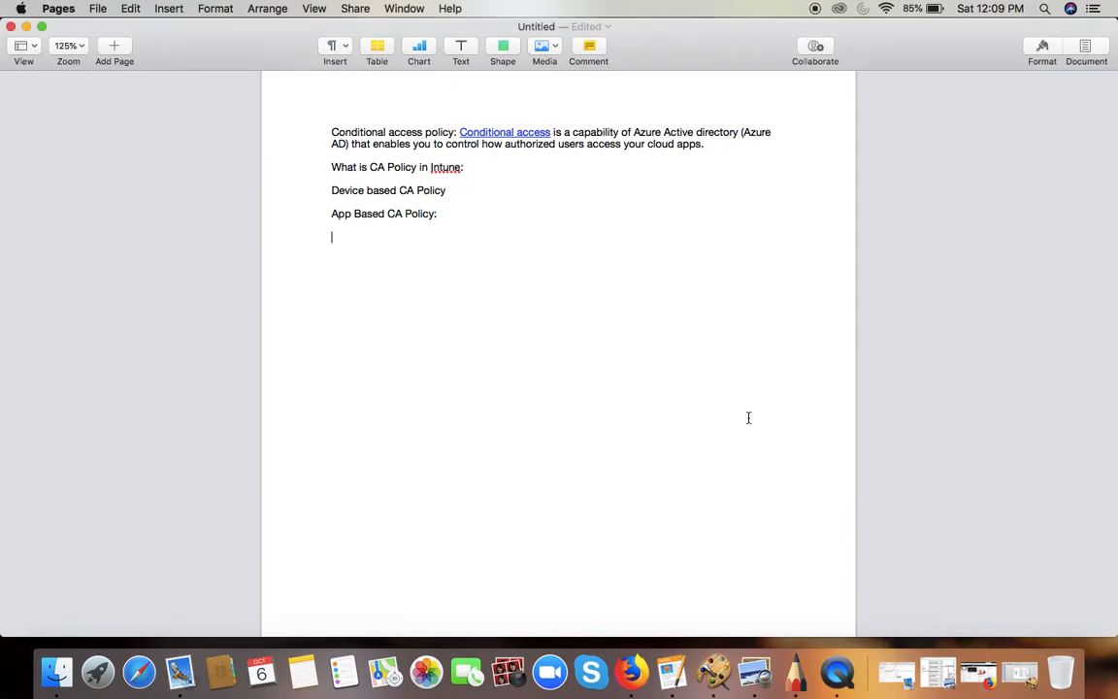
Step: Switch to the Azure portal in Firefox, leave the Exchange ActiveSync page and open Azure Active Directory
click(630, 672)
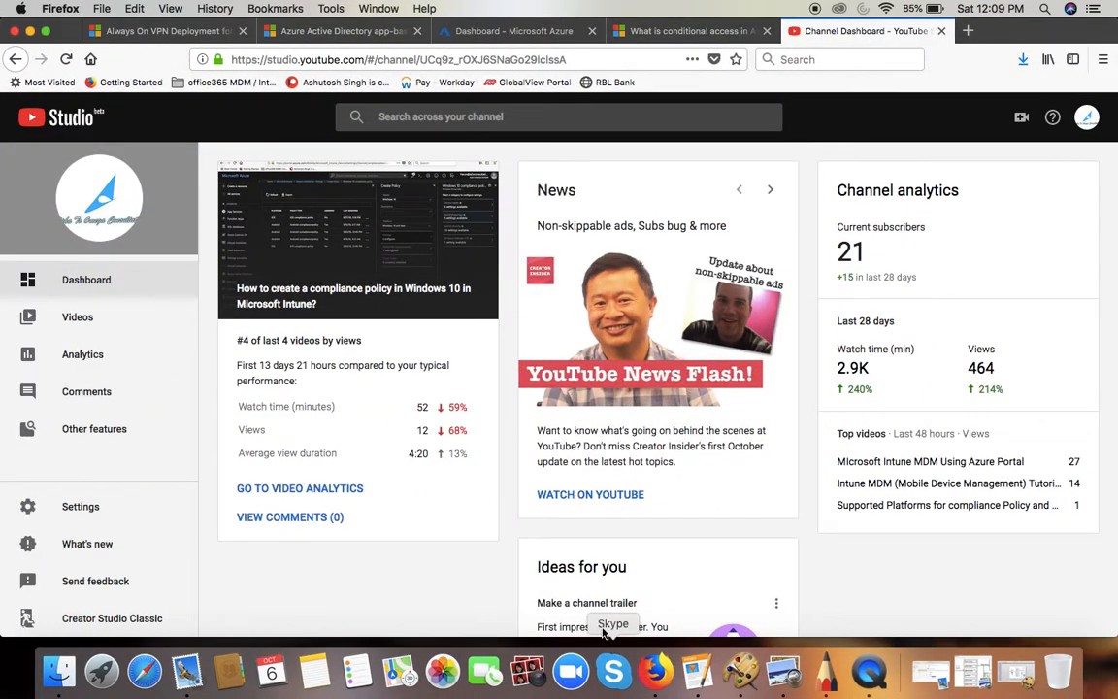
click(449, 31)
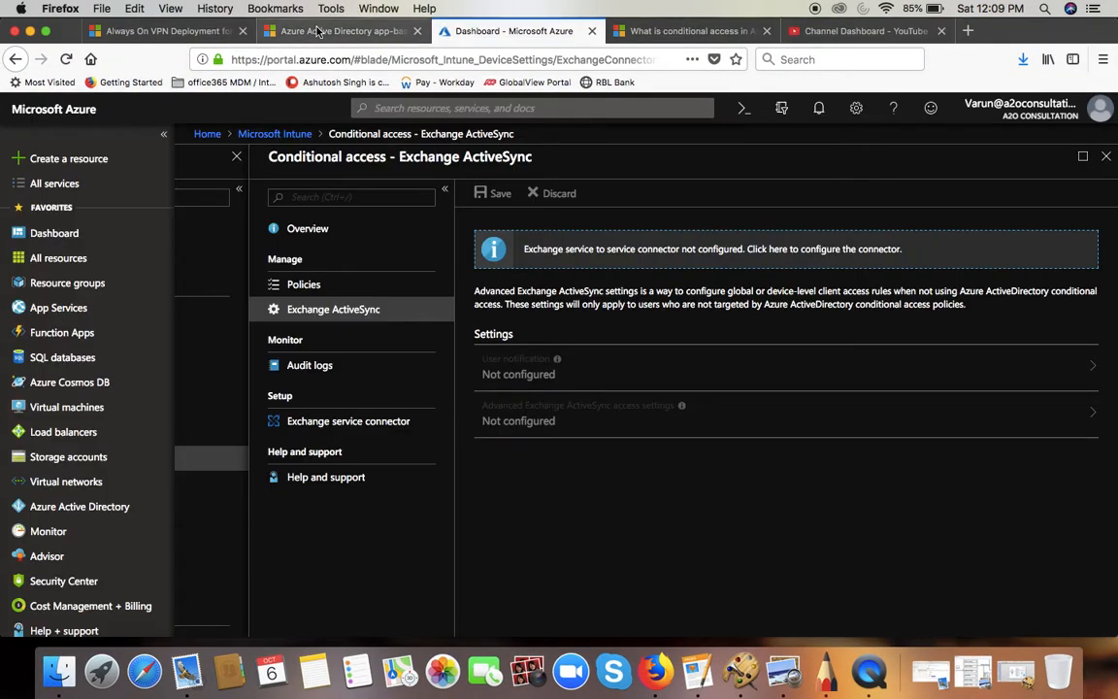
click(1107, 155)
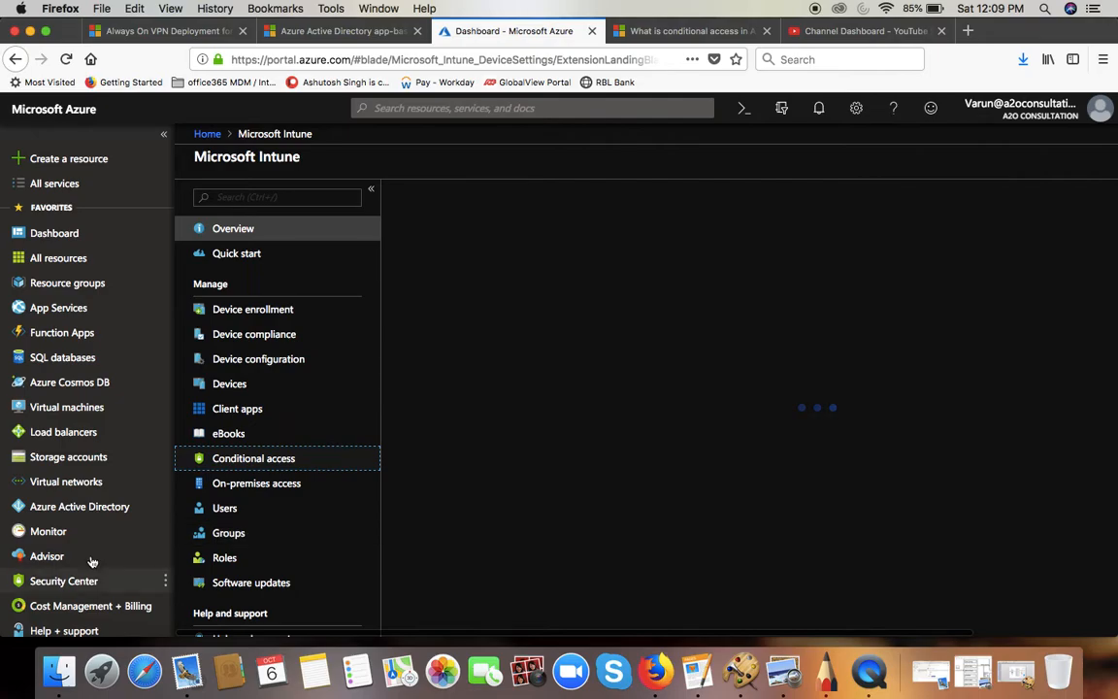
scroll(92, 560, down, 2)
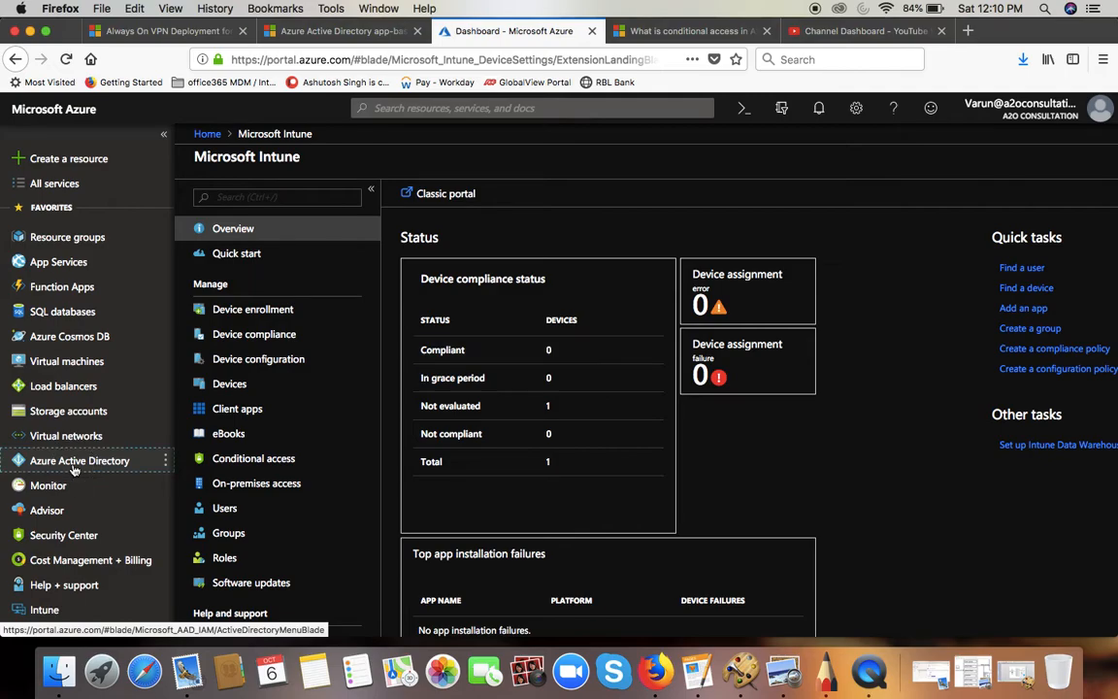
click(75, 468)
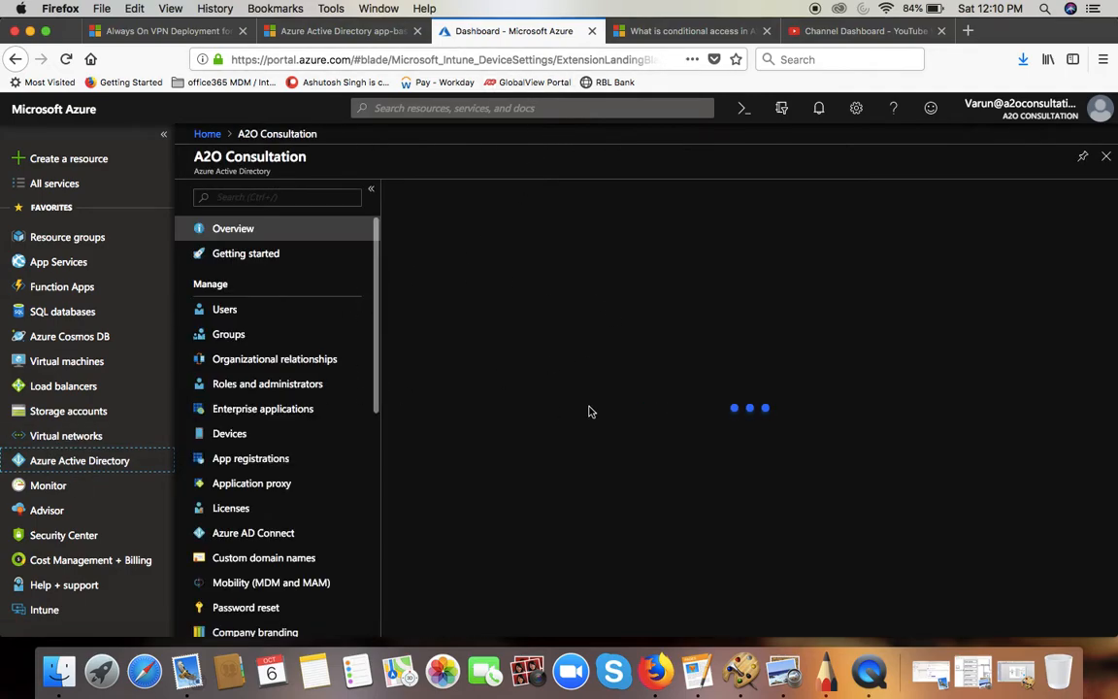
Step: Make the browser window full screen and open the directory's Conditional access policies under Security
click(46, 31)
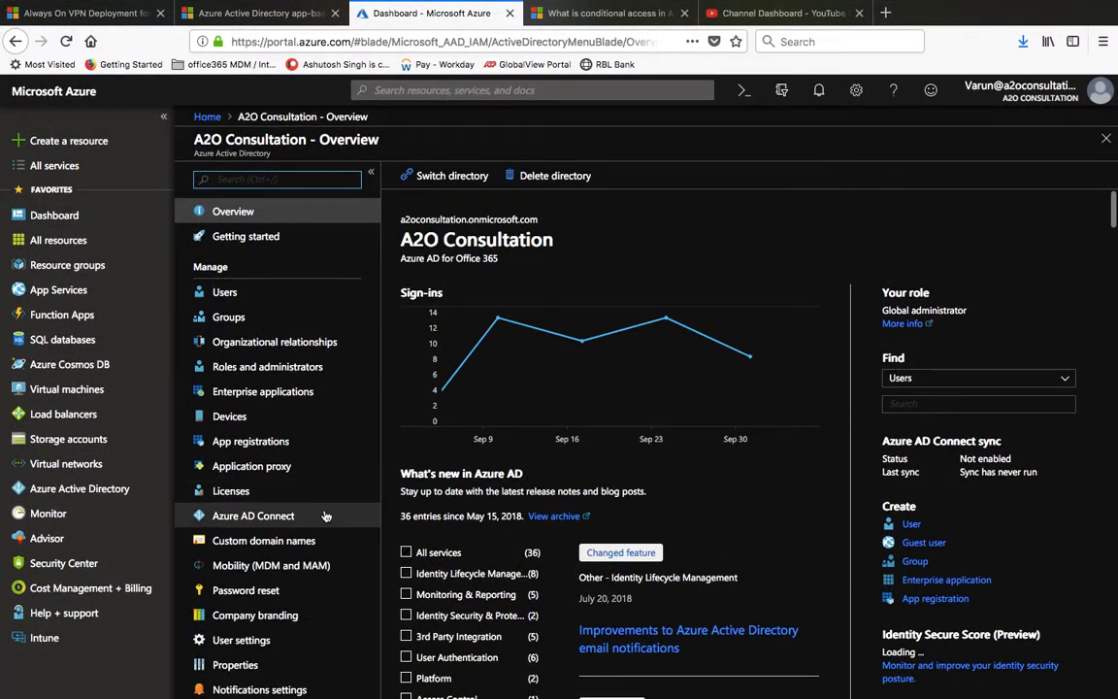
scroll(262, 457, down, 4)
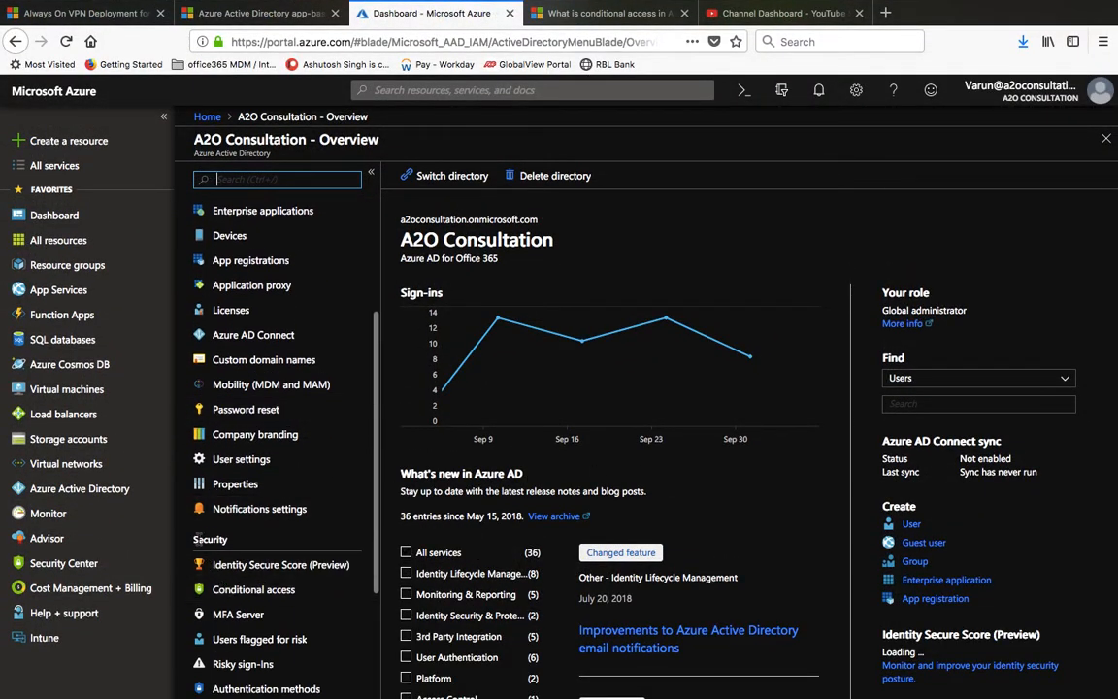
drag(201, 540, 265, 545)
click(265, 546)
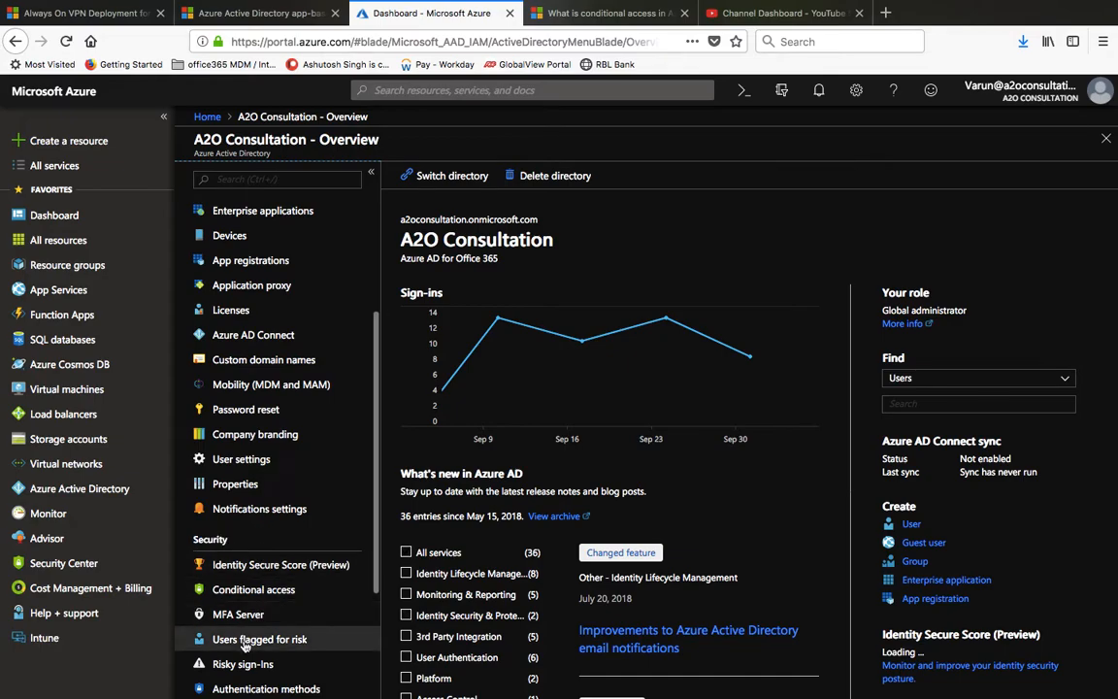
click(260, 594)
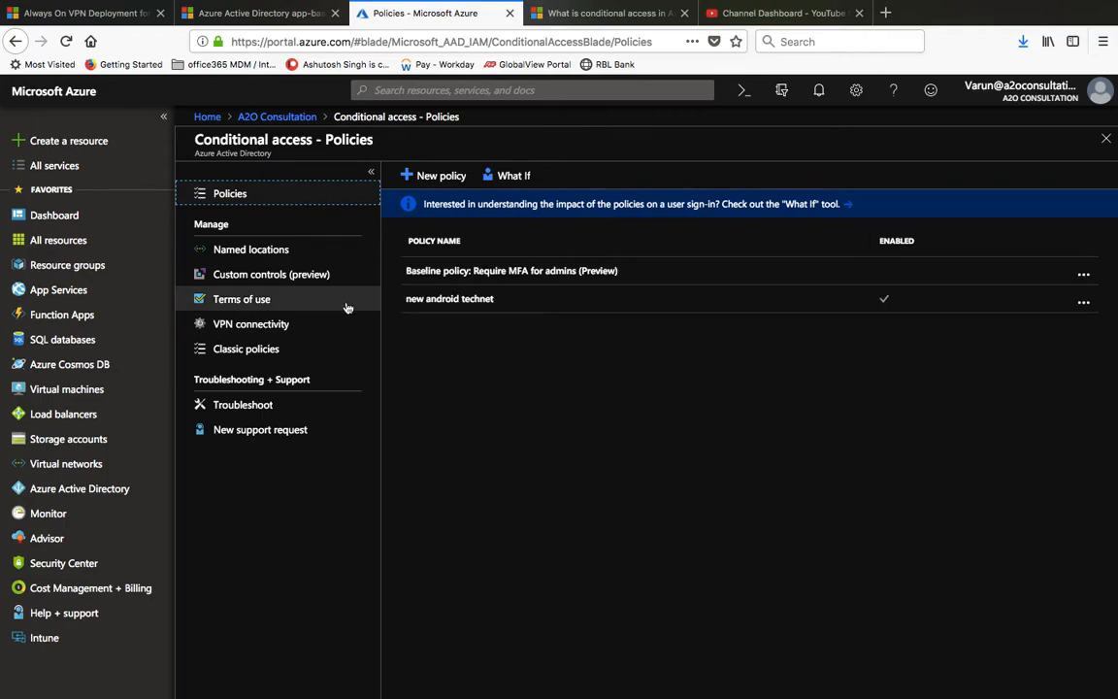
Step: Start new terms of use named "test term" with display name "Test" and require users to expand the terms
click(293, 304)
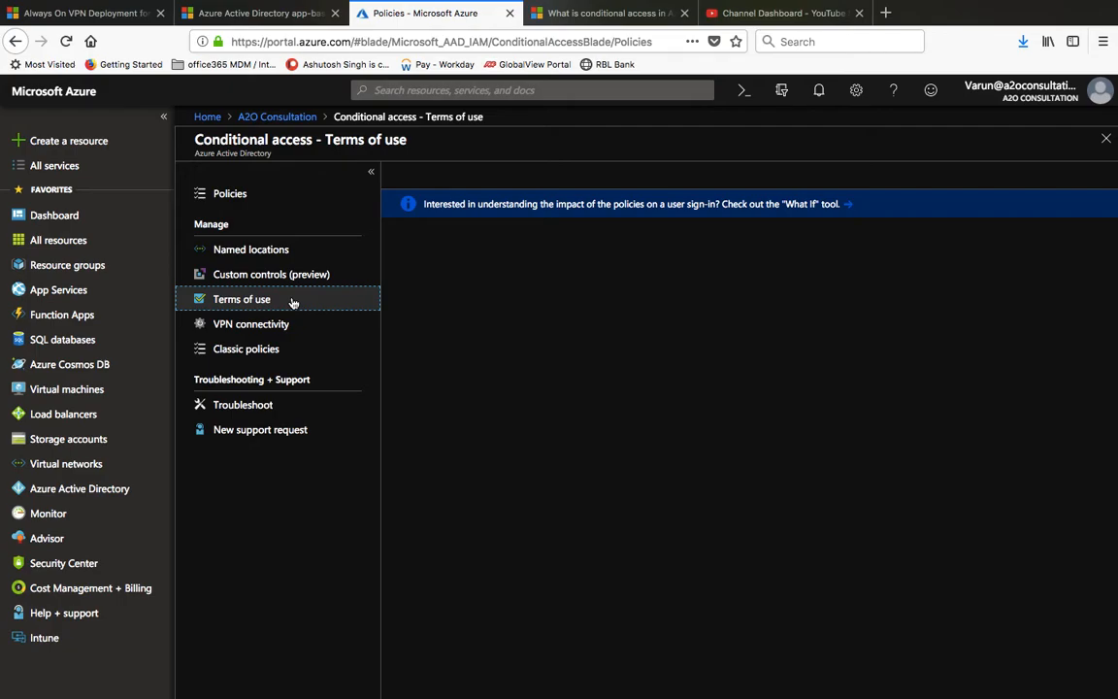
click(292, 303)
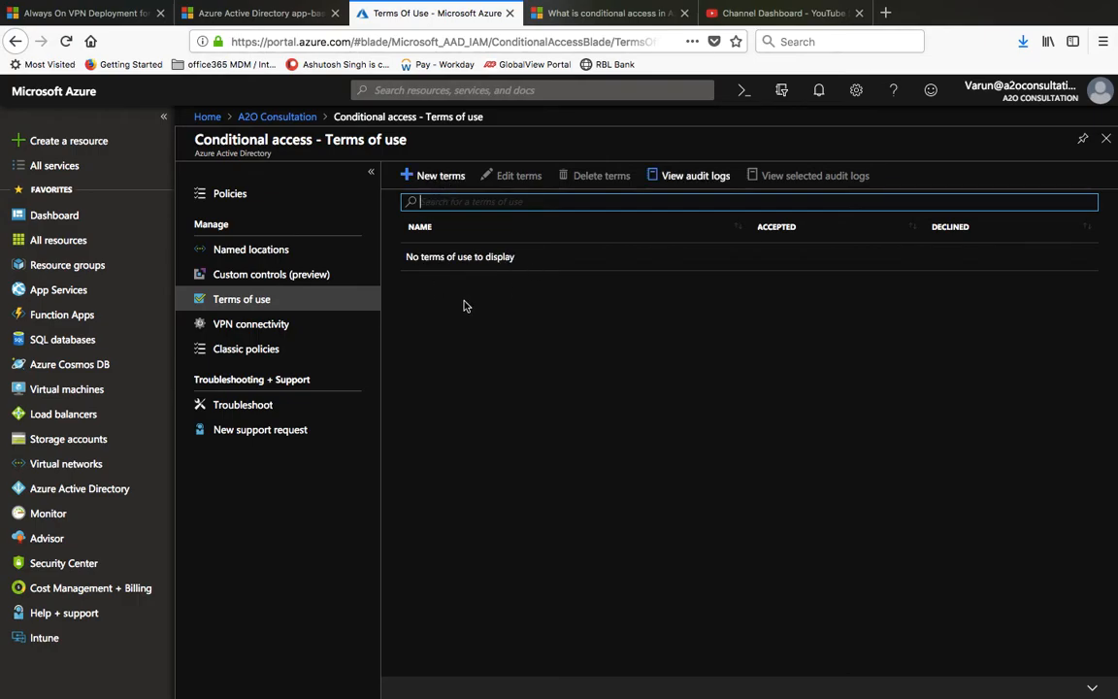
click(434, 176)
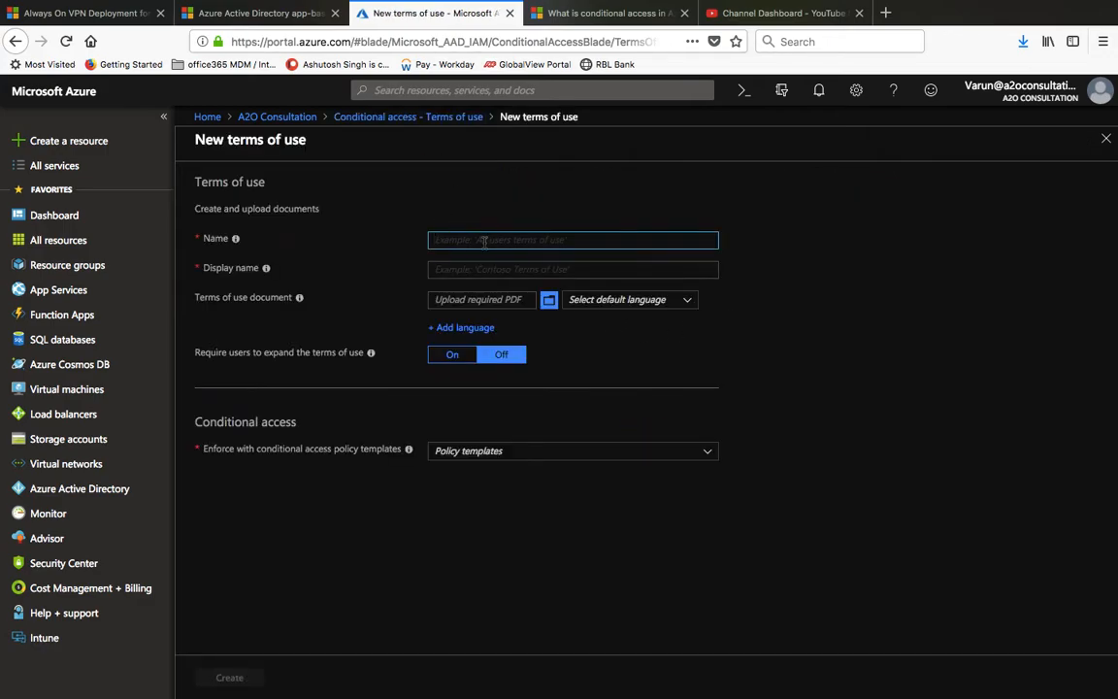
text(test term)
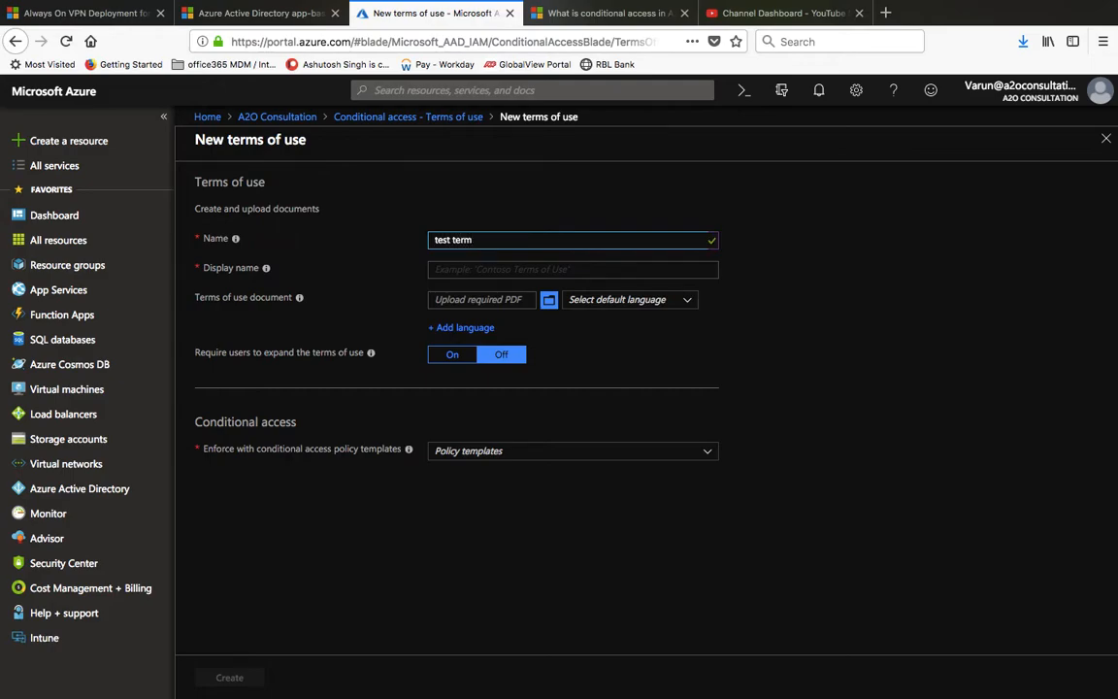
click(502, 269)
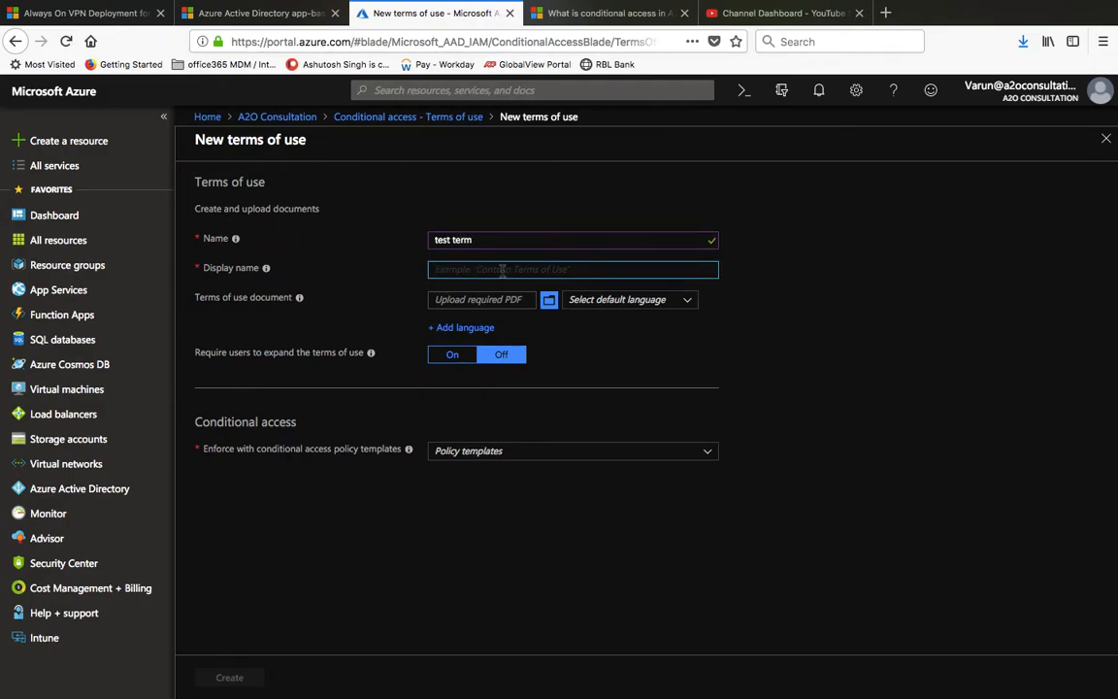
text(Test)
click(460, 357)
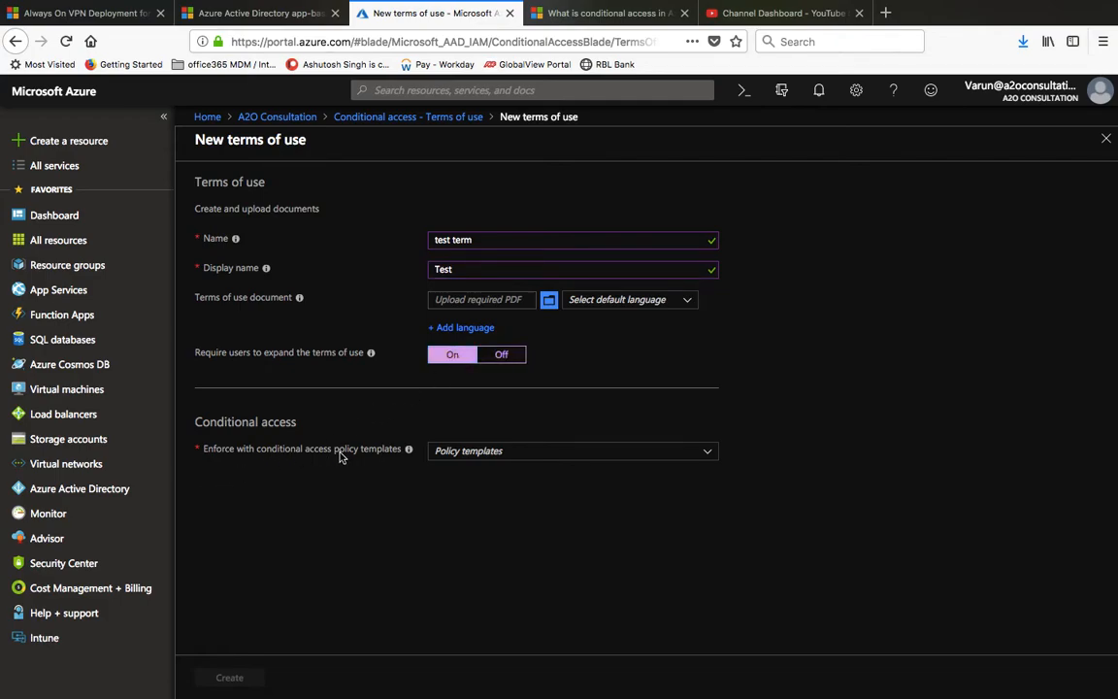
Step: Look through the conditional access policy templates and discard the unsaved terms of use
click(498, 452)
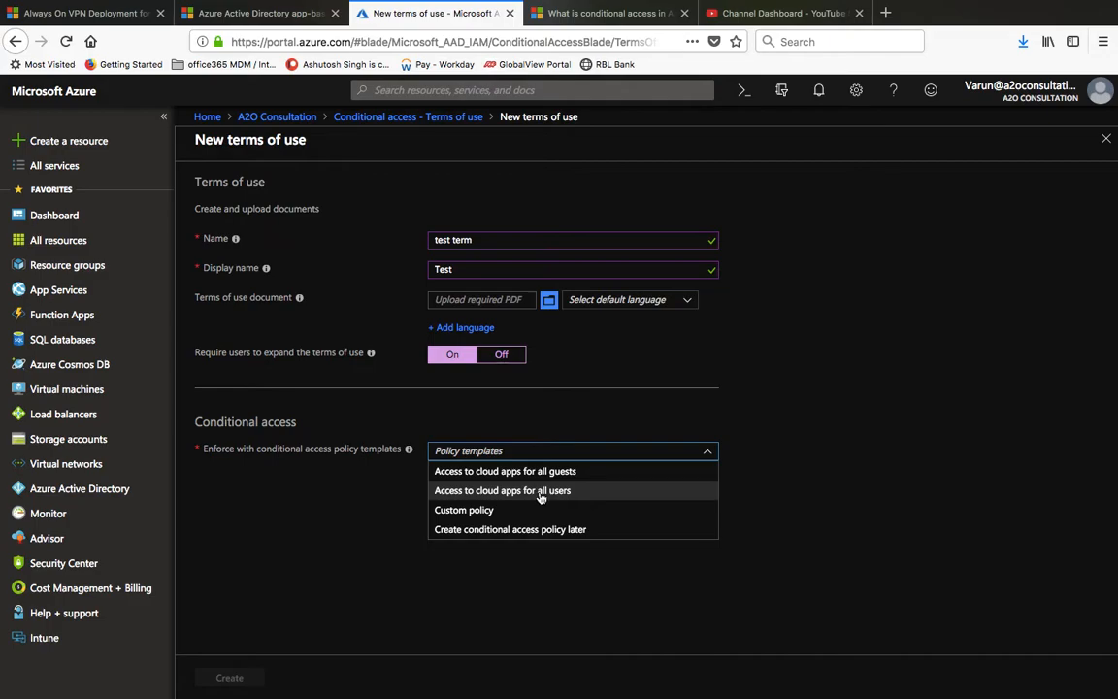
click(1104, 139)
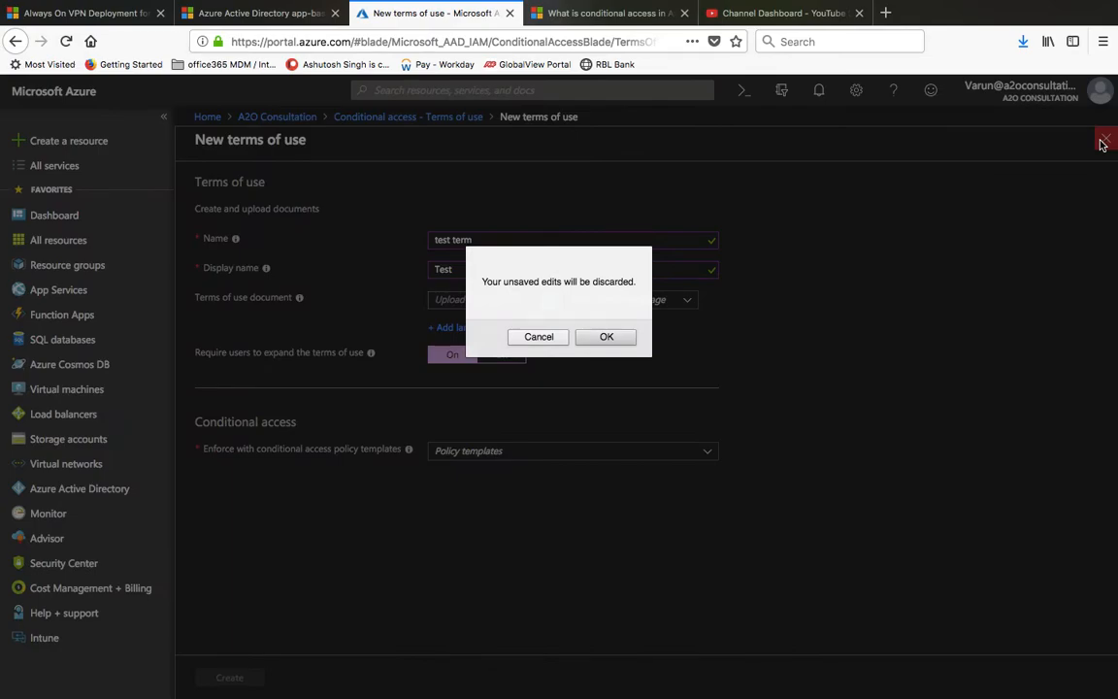
click(594, 337)
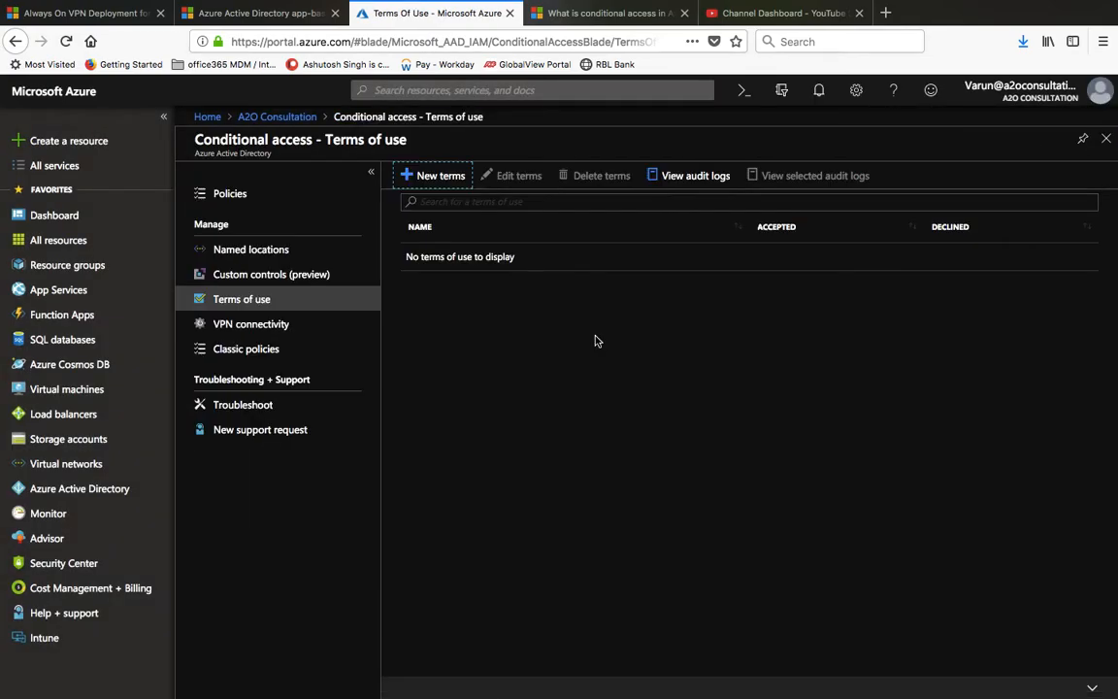
Step: Review the VPN connectivity page and the policy filter choices on the Classic policies page
click(229, 330)
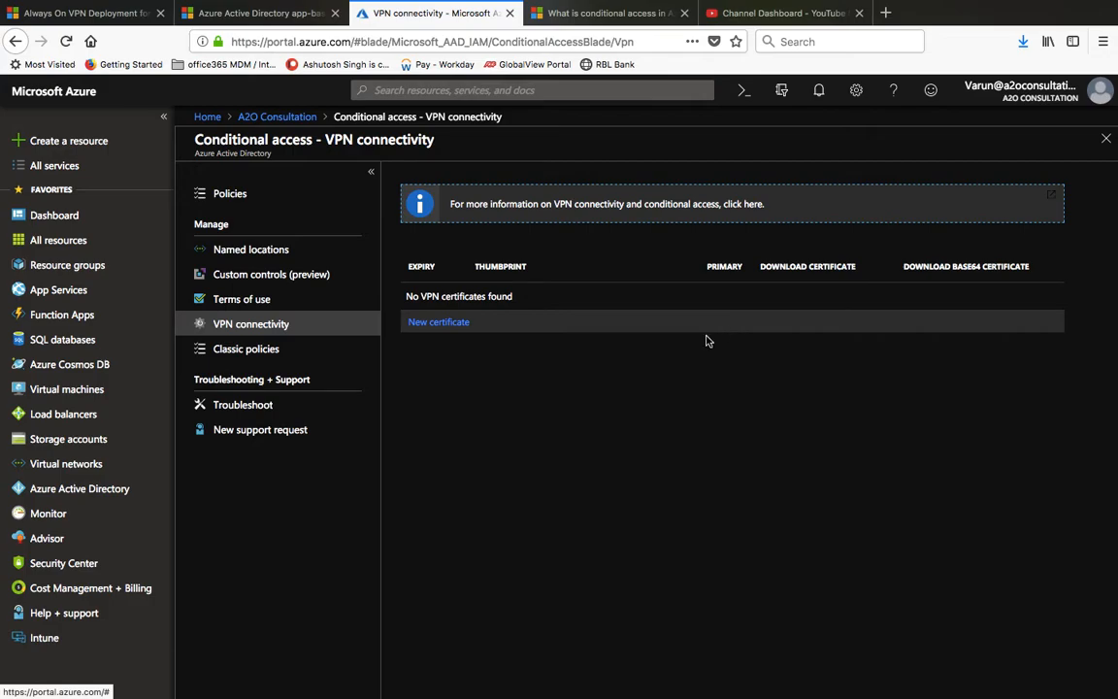
click(247, 351)
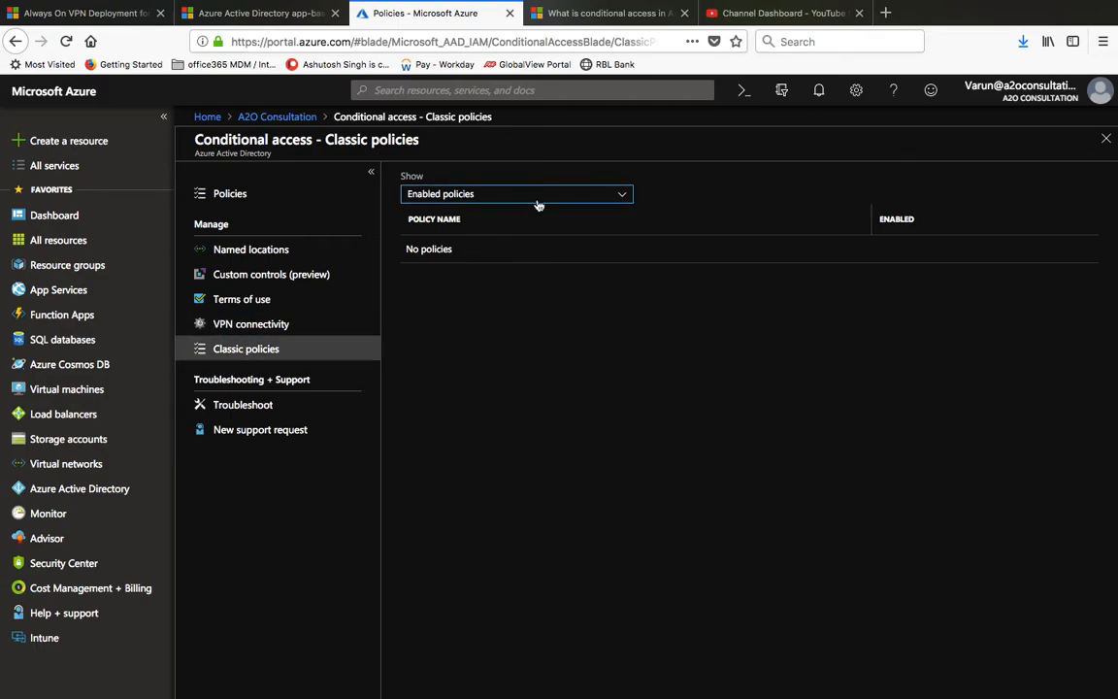
click(543, 200)
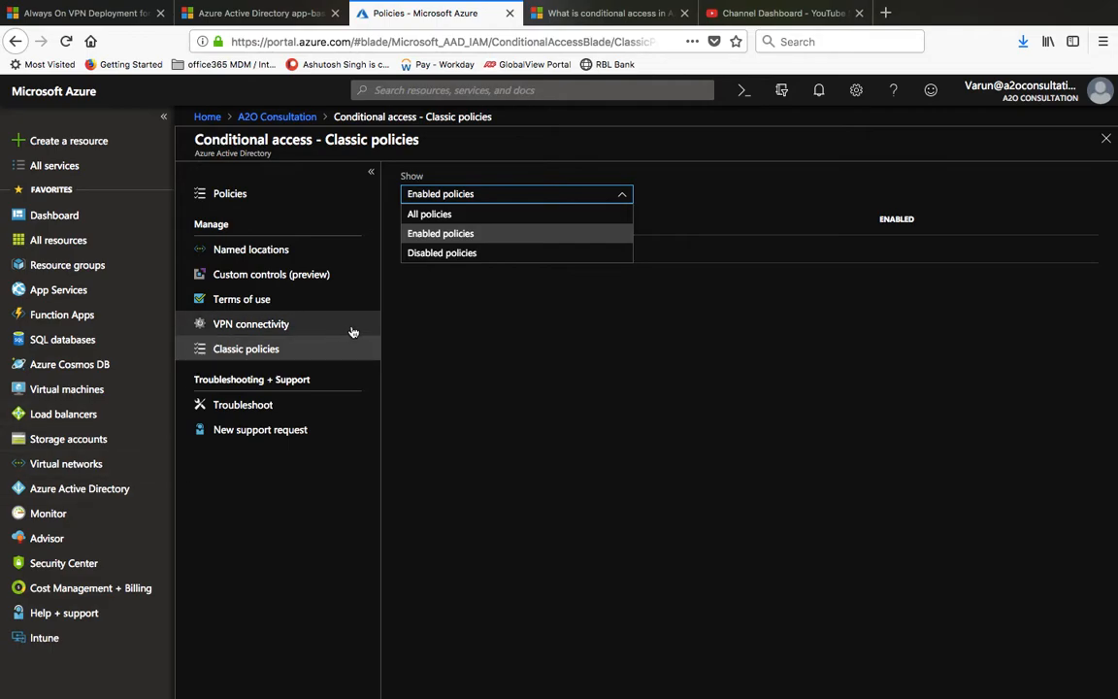
click(576, 347)
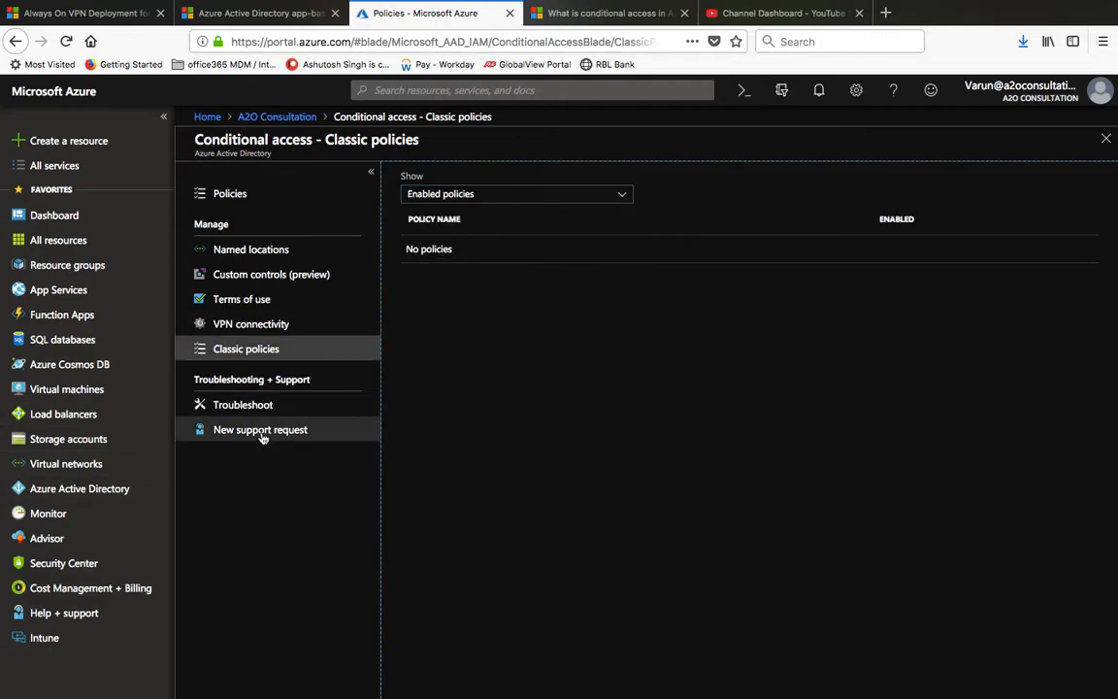
Step: Start a new conditional access policy named "Test policy a2o" and open its users and groups assignment
click(275, 201)
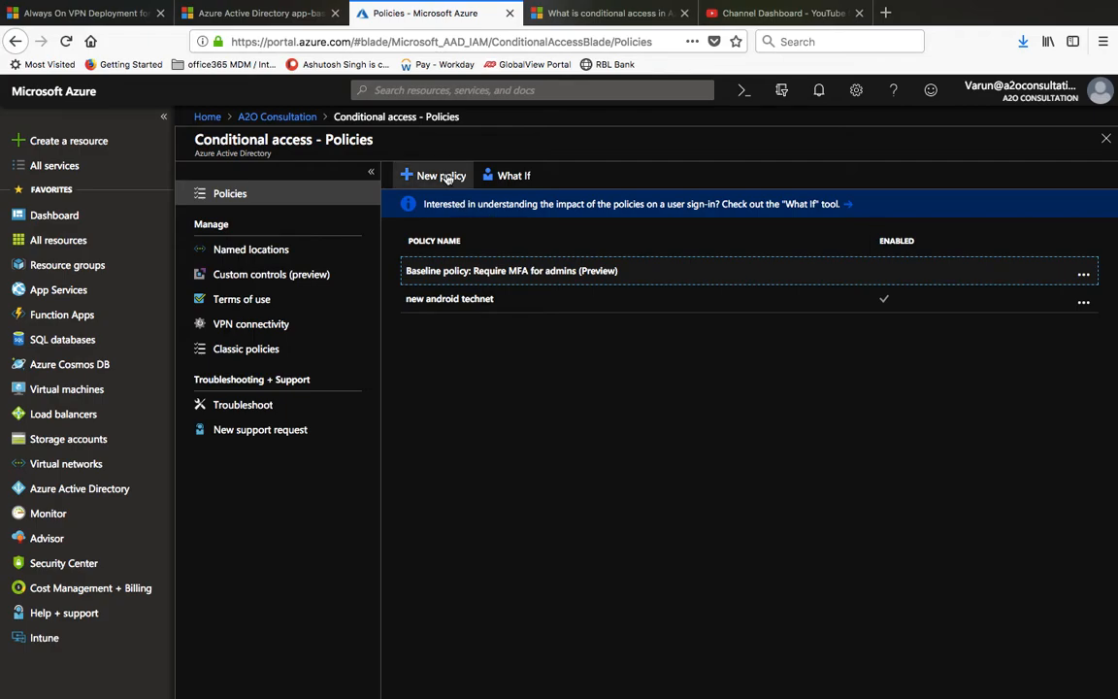
click(444, 176)
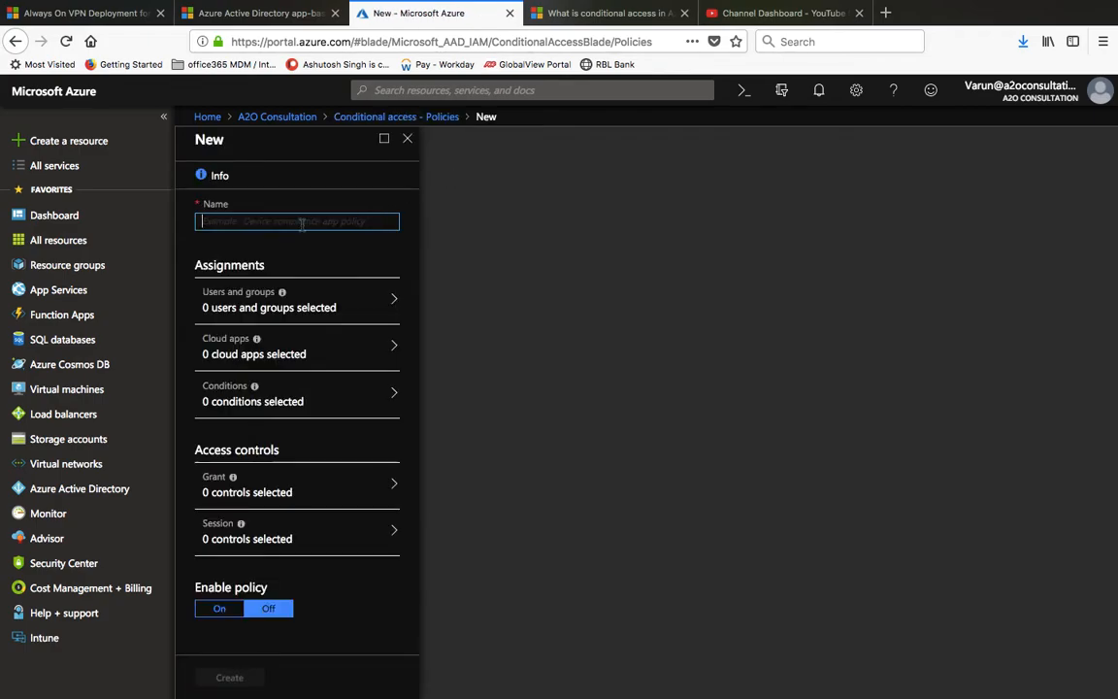
text(Test)
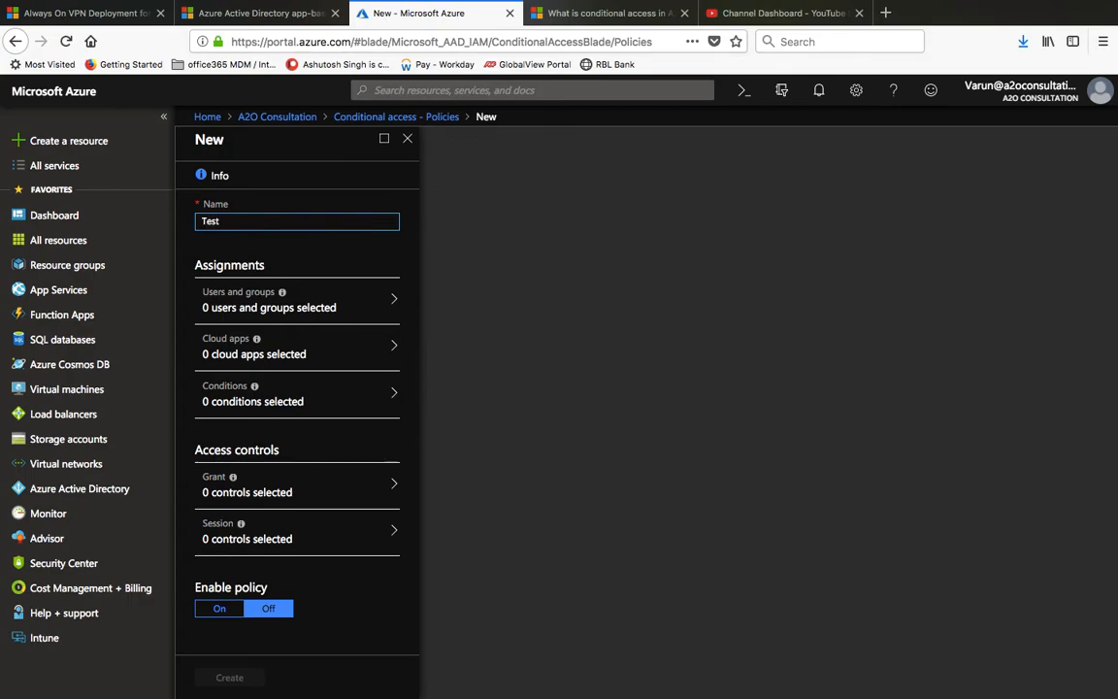
text( policy a2o)
click(208, 301)
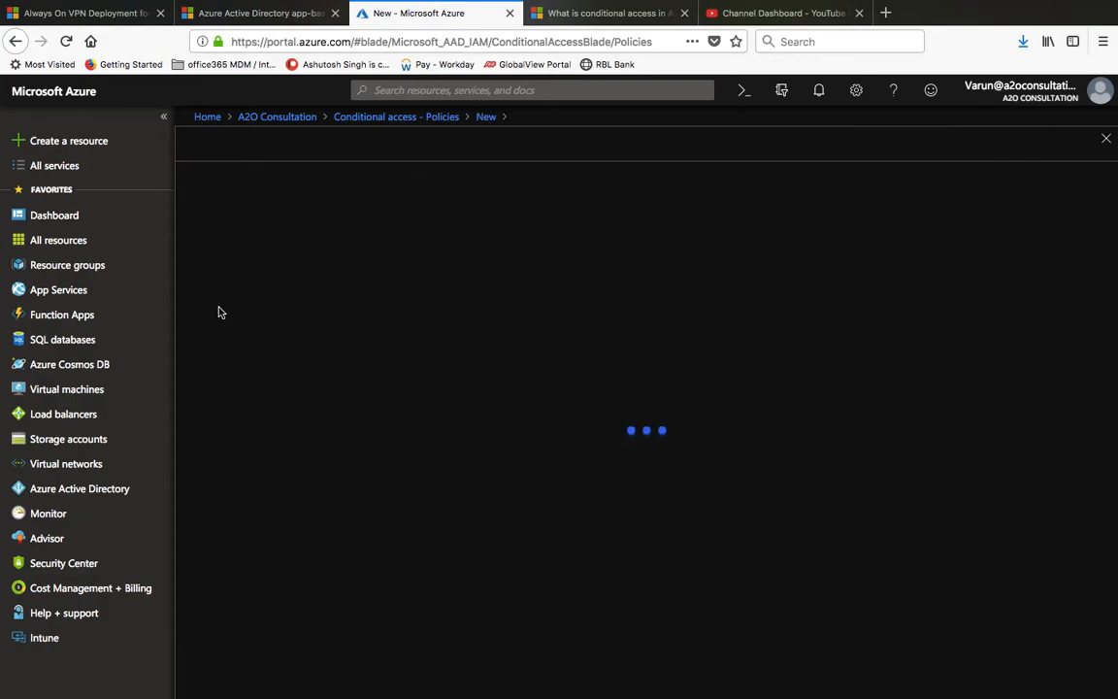
Step: Minimize the Pages document, switch to the conditional access diagram and draw an arrow pointing at the user / group condition
key(ctrl+Left)
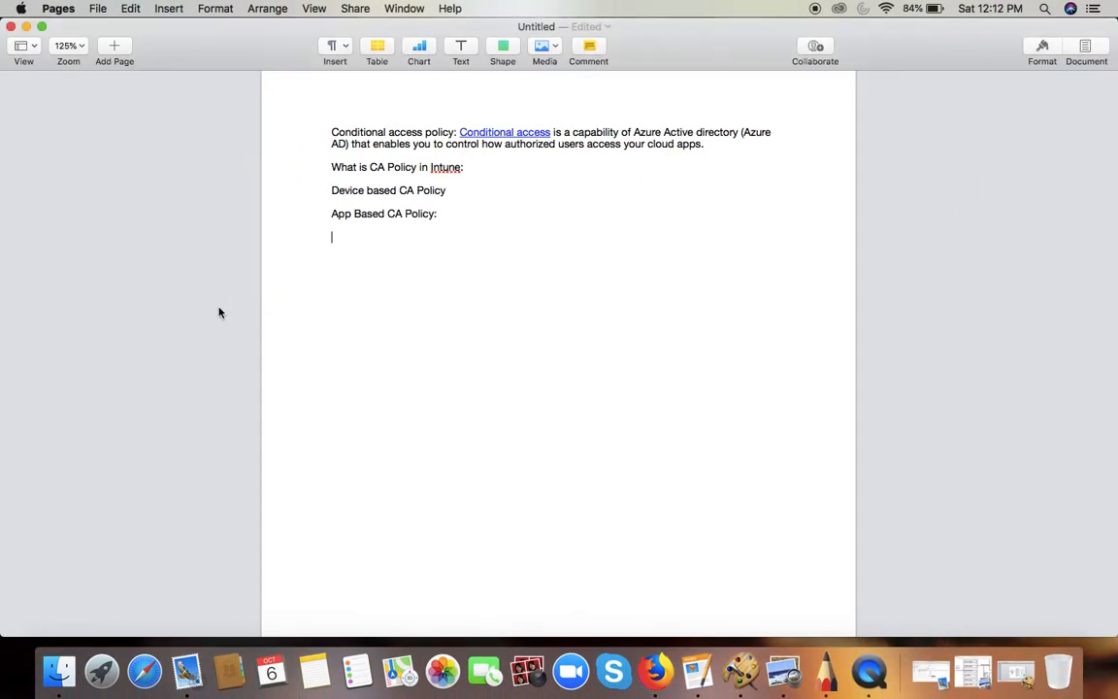
click(28, 27)
key(ctrl+Left)
key(ctrl+Right)
key(ctrl+Right)
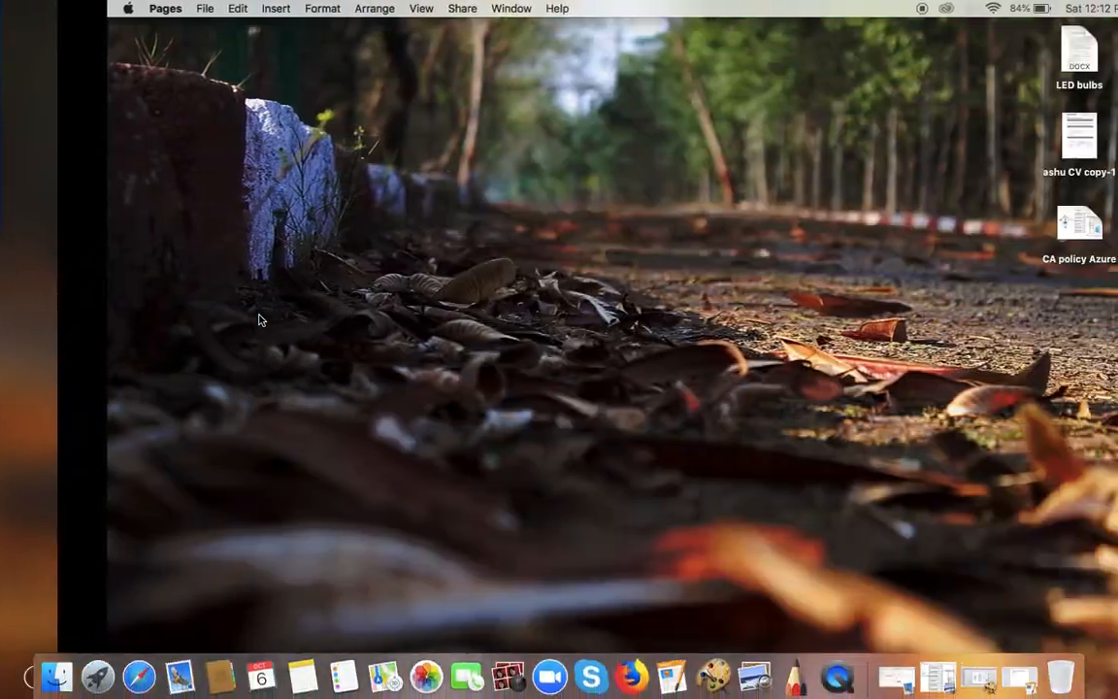
key(ctrl+Right)
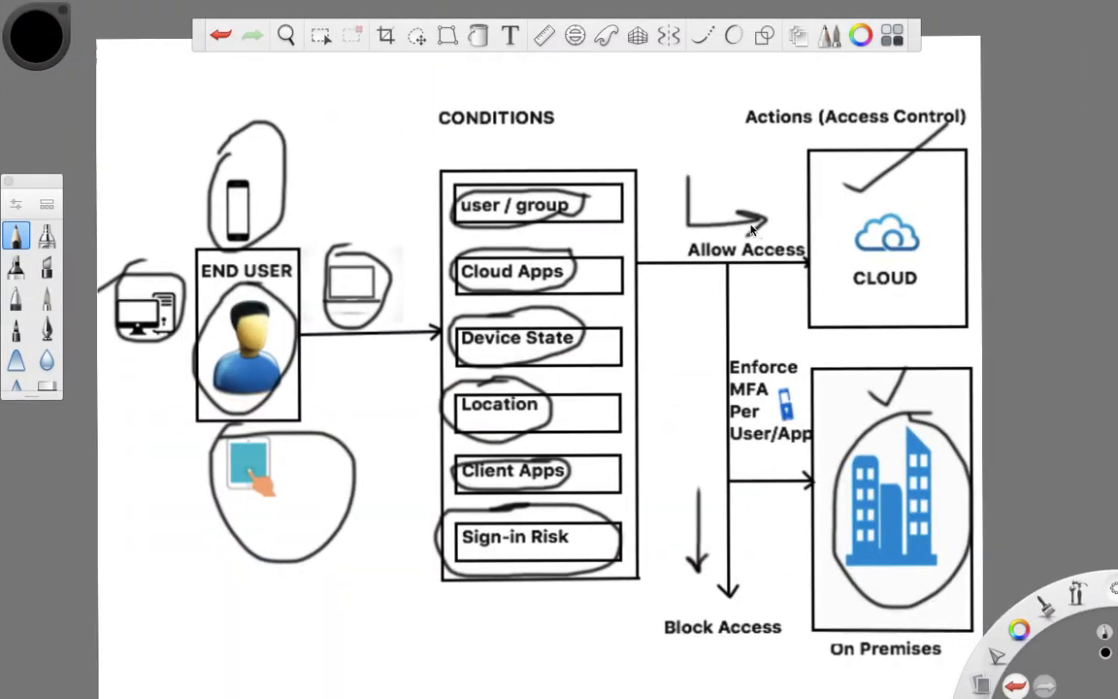
mouse_move(382, 200)
mouse_down()
mouse_move(439, 194)
mouse_move(425, 213)
mouse_up()
Step: Back in the Azure portal, include Test group and the signed-in administrator's account in the policy's users and groups assignment
key(ctrl+Left)
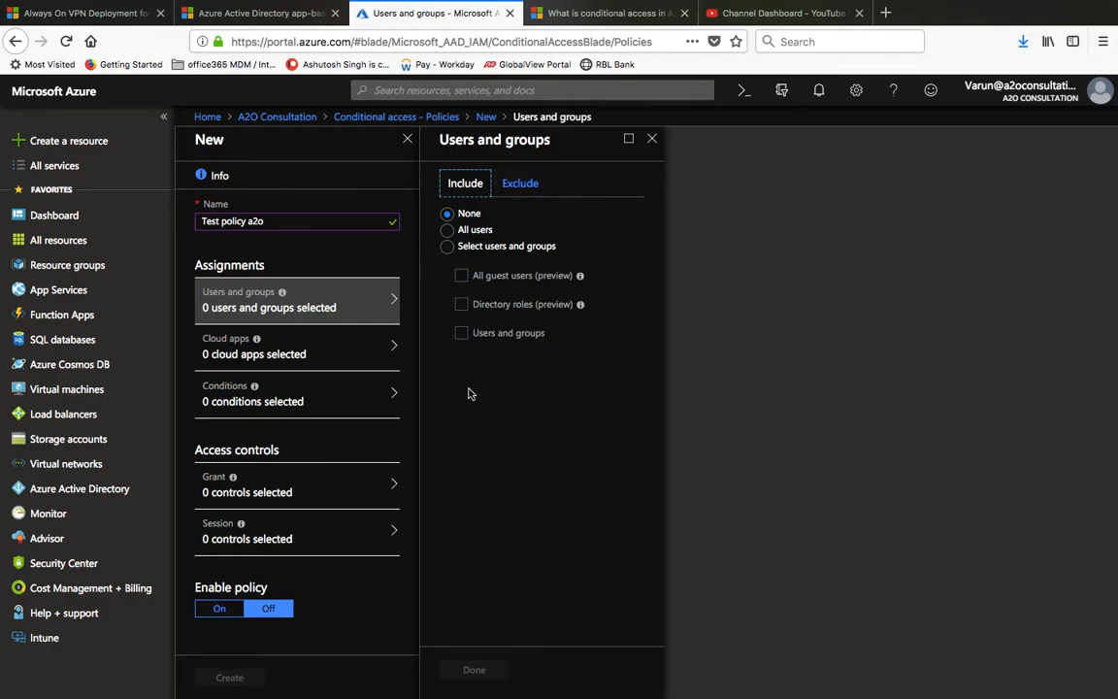
click(447, 247)
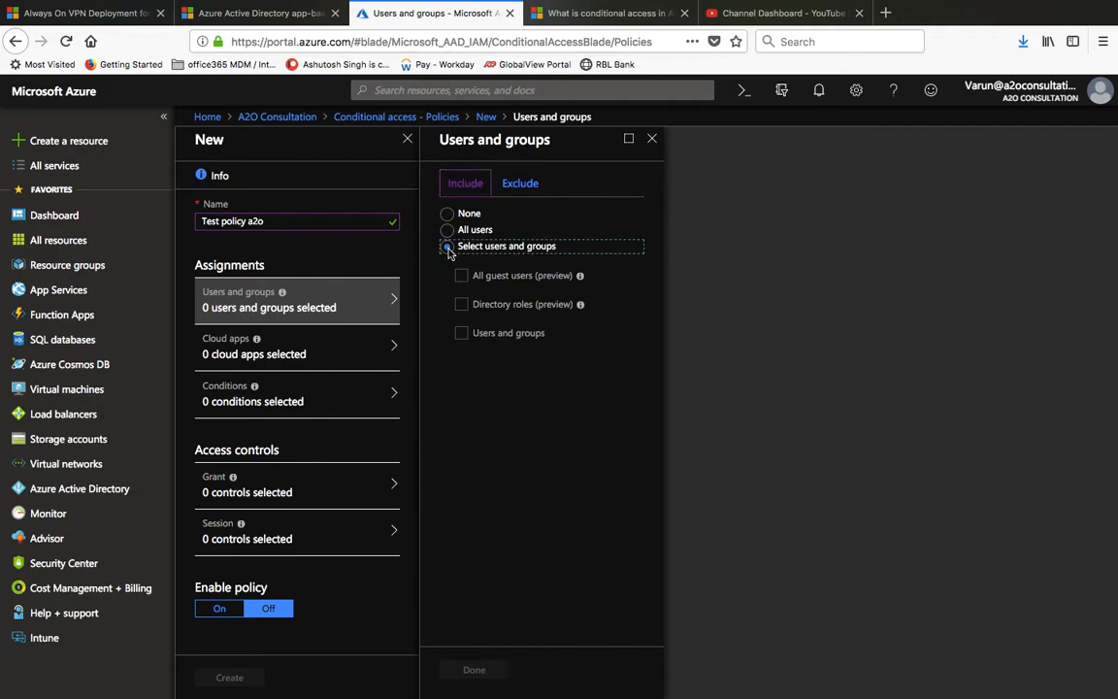
click(461, 333)
click(486, 392)
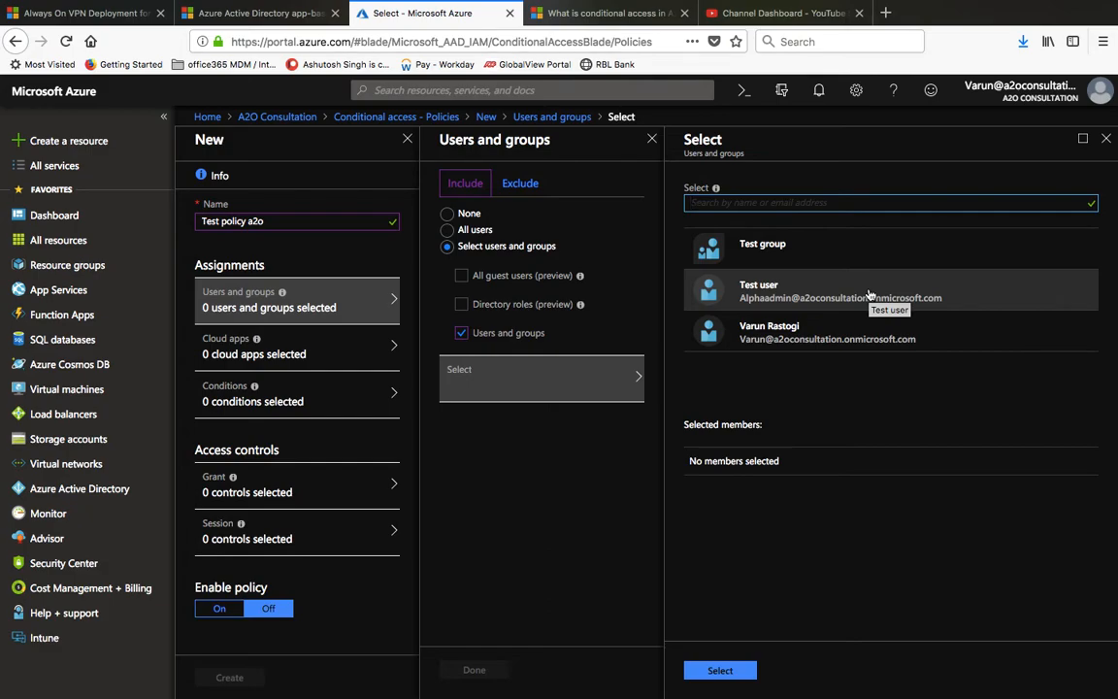
click(723, 250)
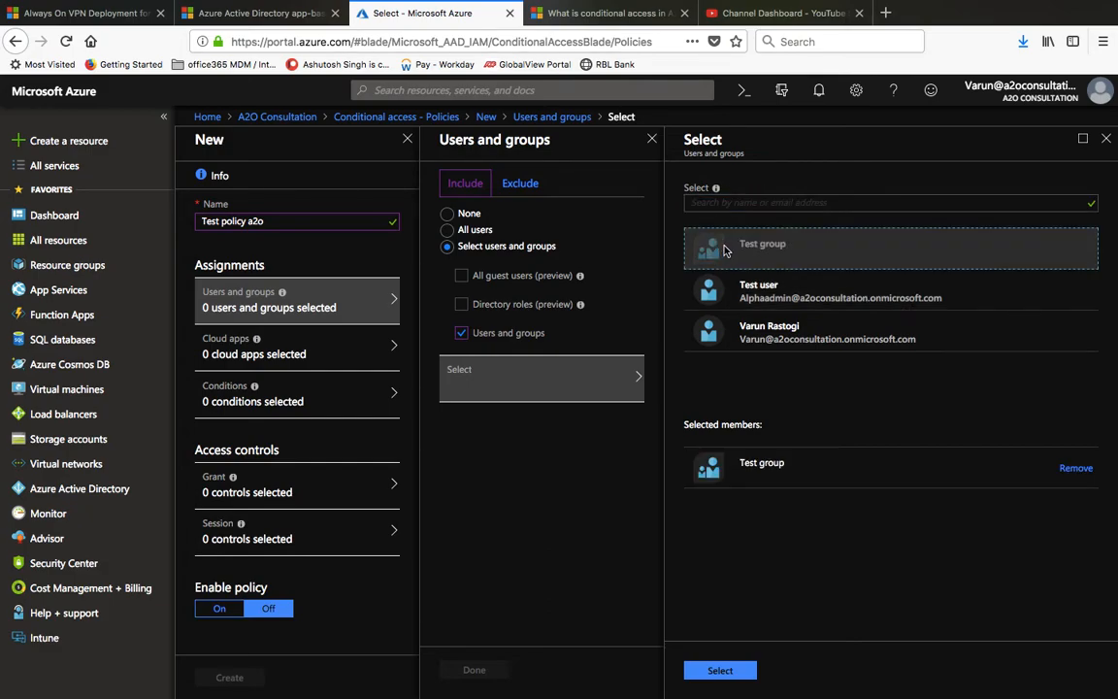
click(872, 326)
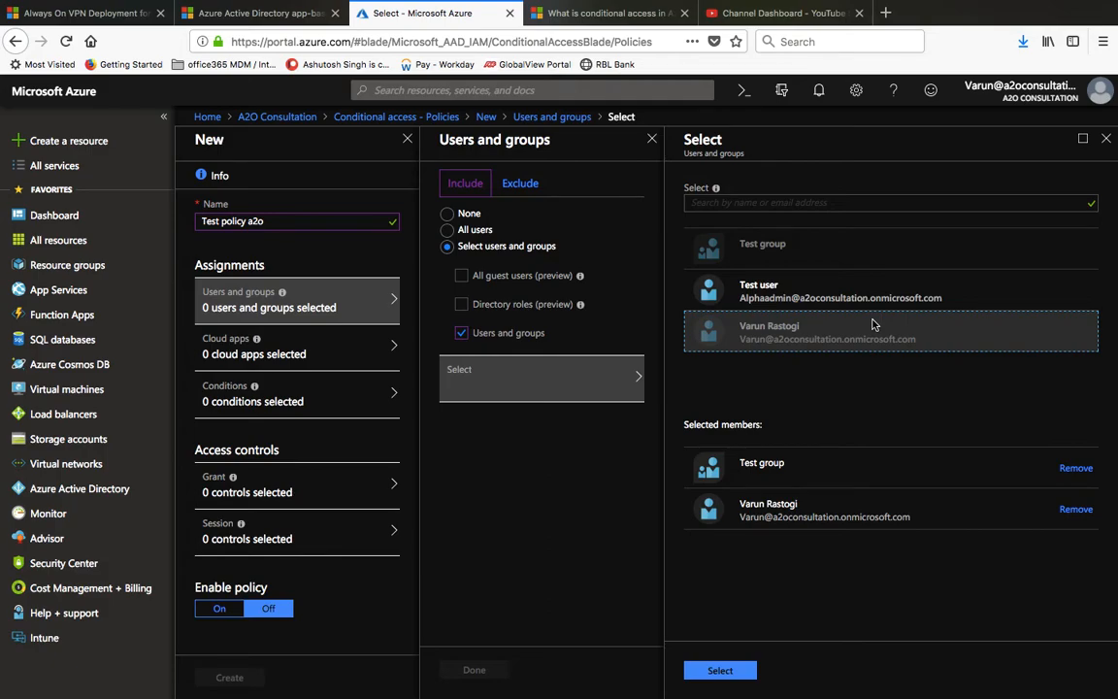
click(716, 670)
click(470, 669)
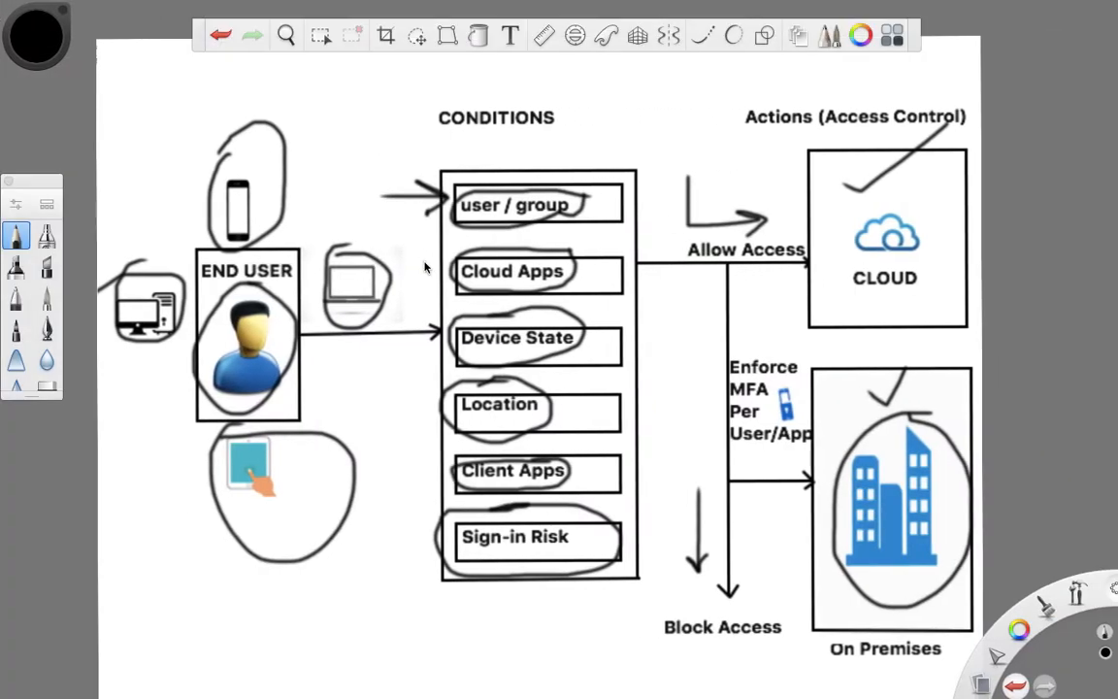
Step: Draw an arrow at the Cloud Apps condition in the diagram, and switch to the Azure portal to open the policy's selected cloud apps list
mouse_move(410, 267)
mouse_down()
mouse_move(449, 267)
mouse_move(432, 286)
mouse_up()
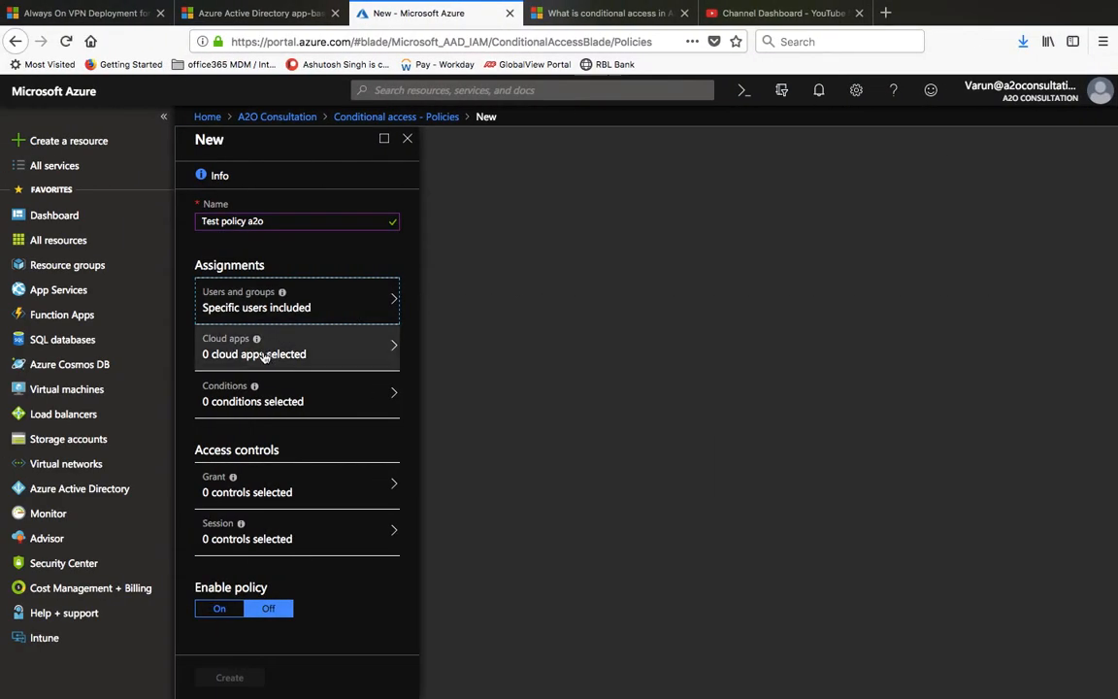
click(260, 356)
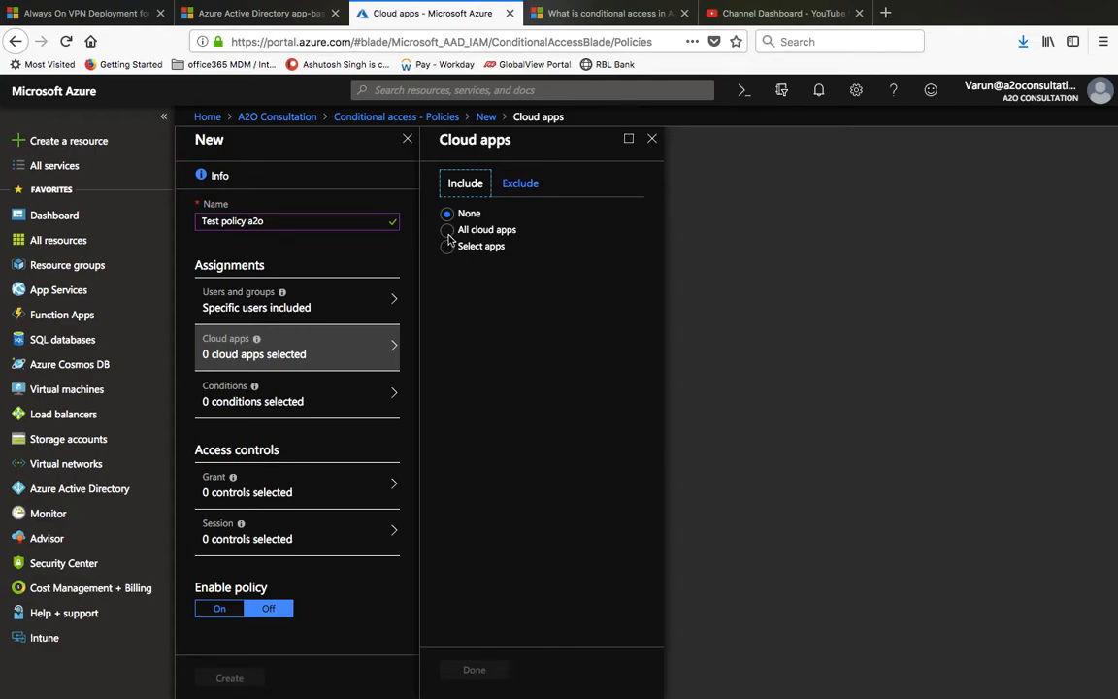
click(448, 247)
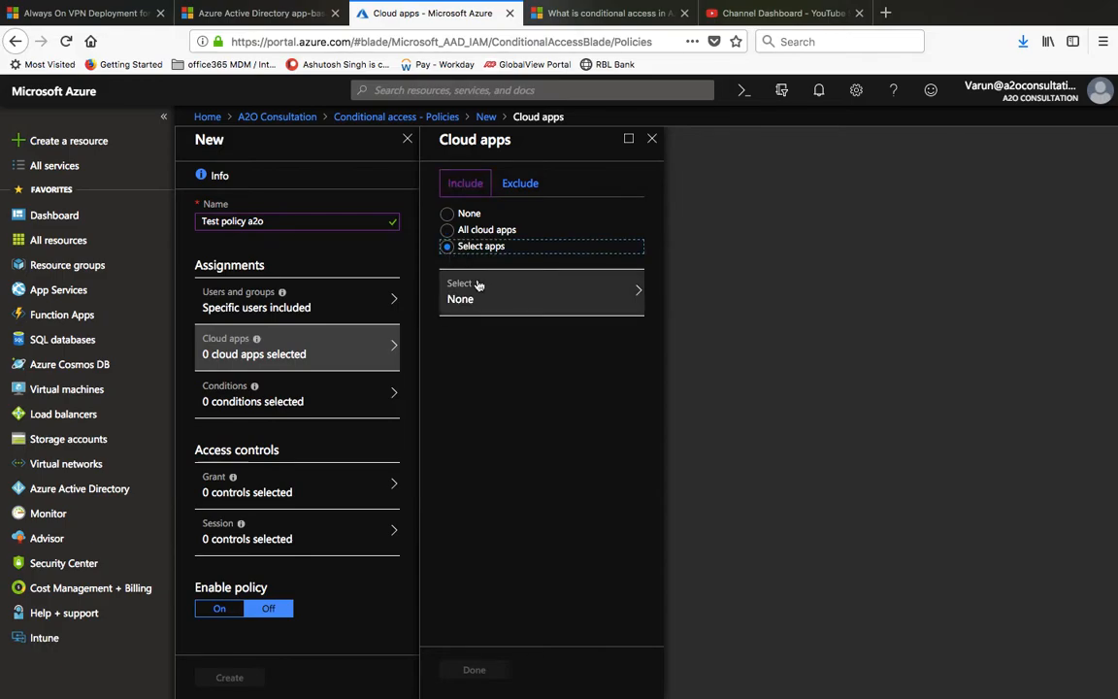
click(484, 291)
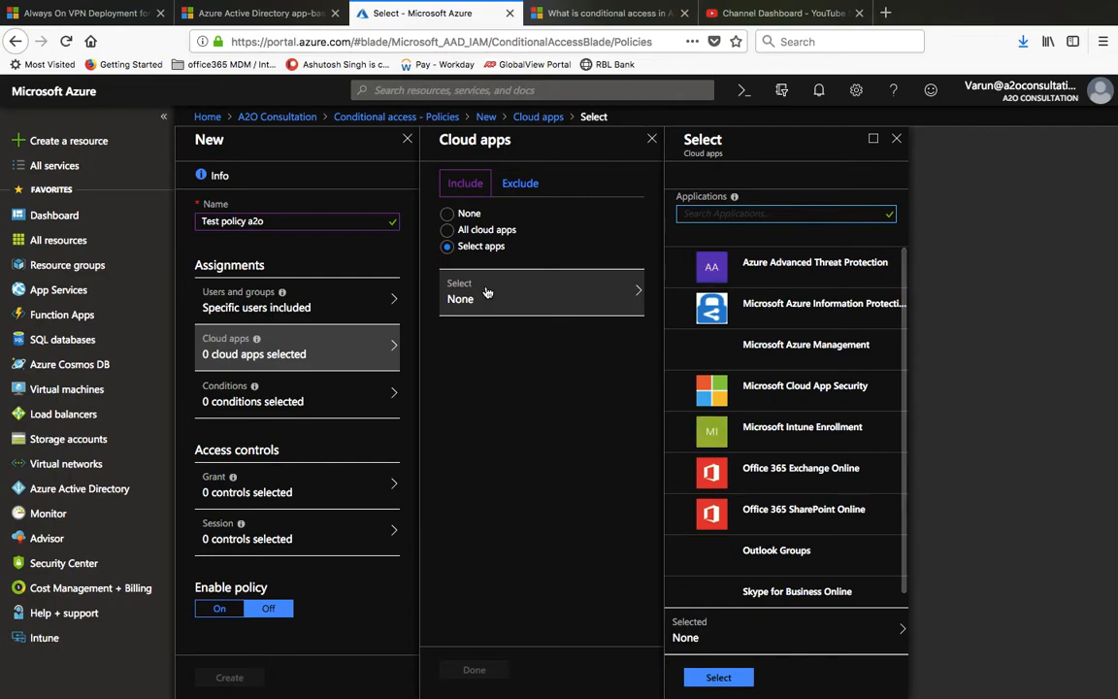
Step: Search the applications for "exch" and include Office 365 Exchange Online in the policy's cloud apps
scroll(777, 293, down, 1)
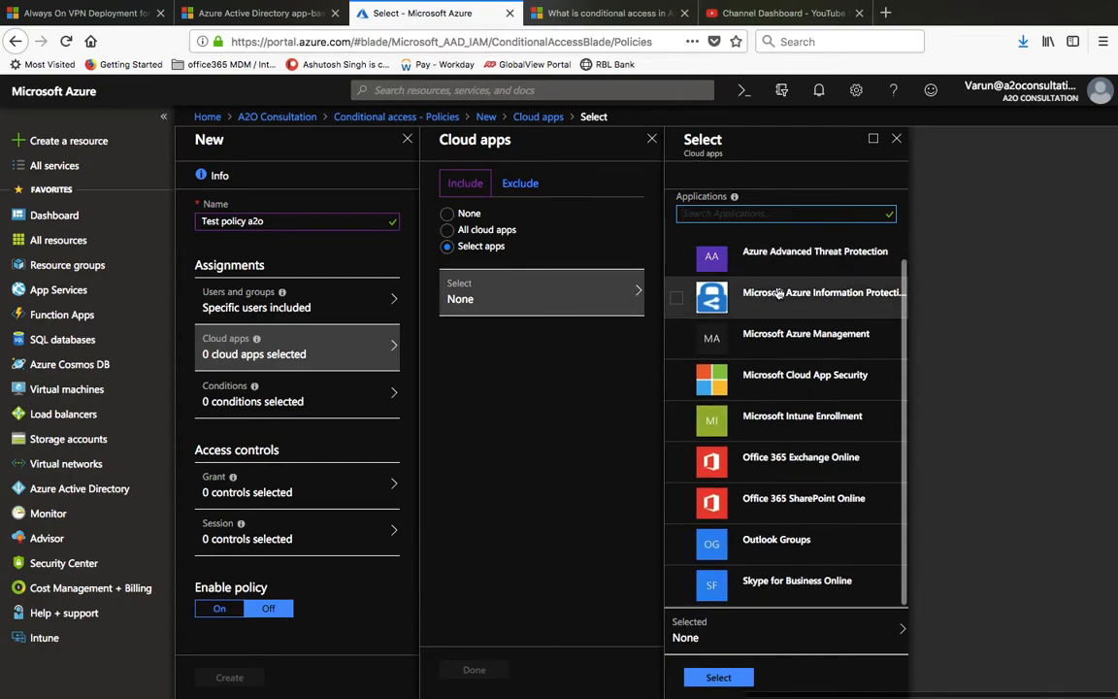
scroll(778, 293, up, 1)
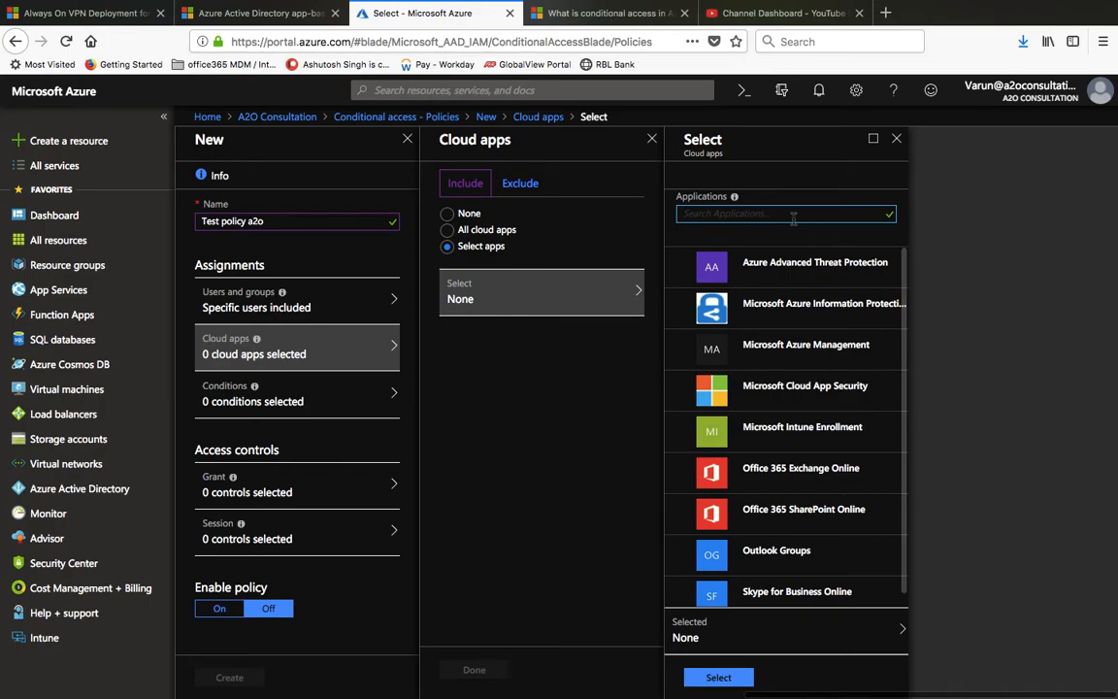
text(e)
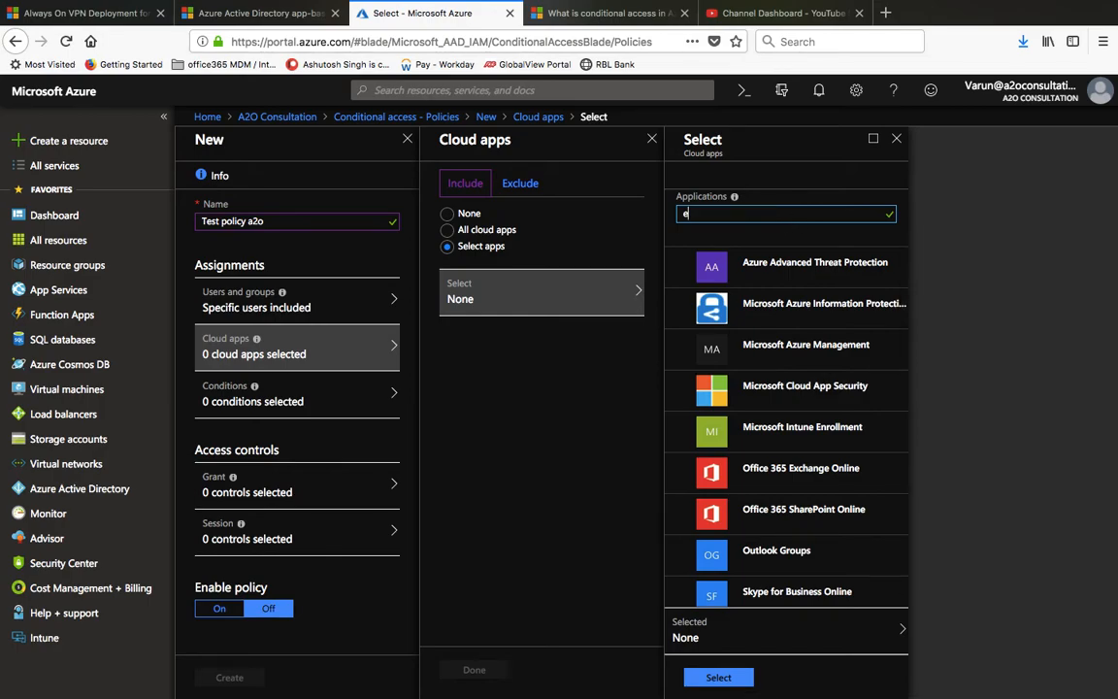
text(xchn)
key(BackSpace)
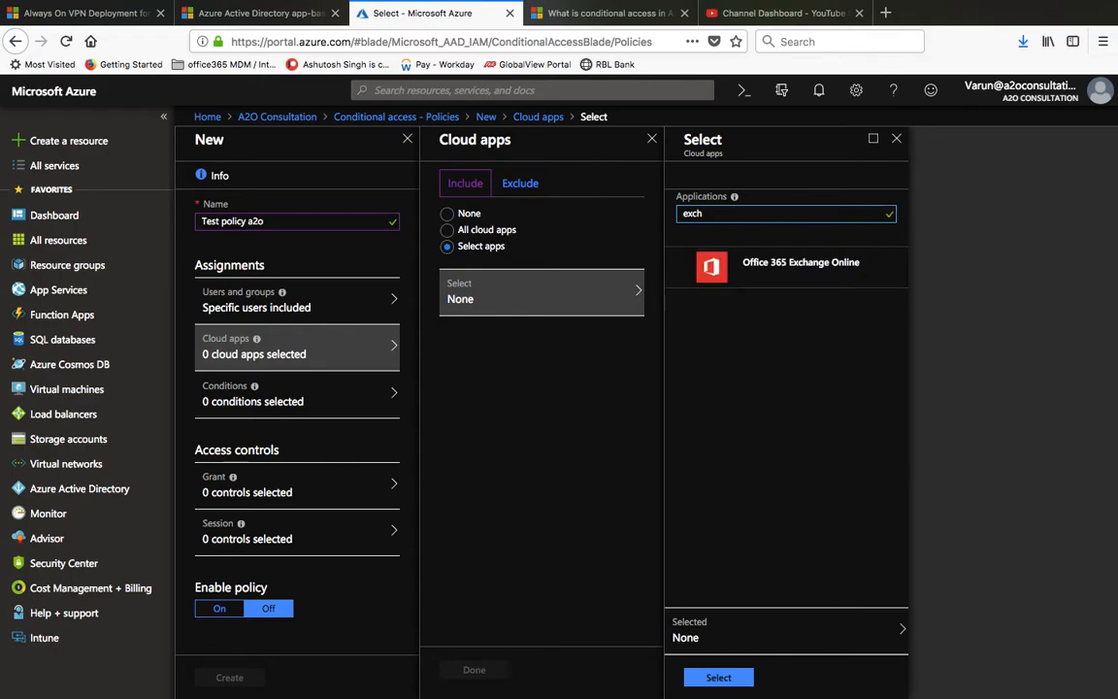
click(758, 283)
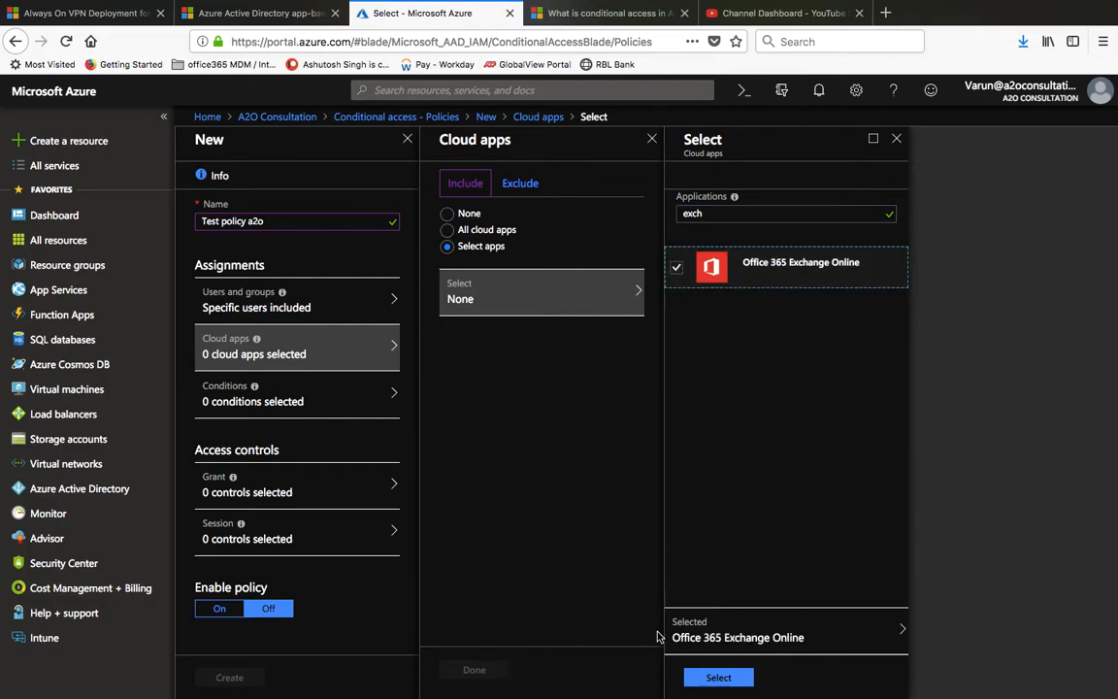
click(719, 677)
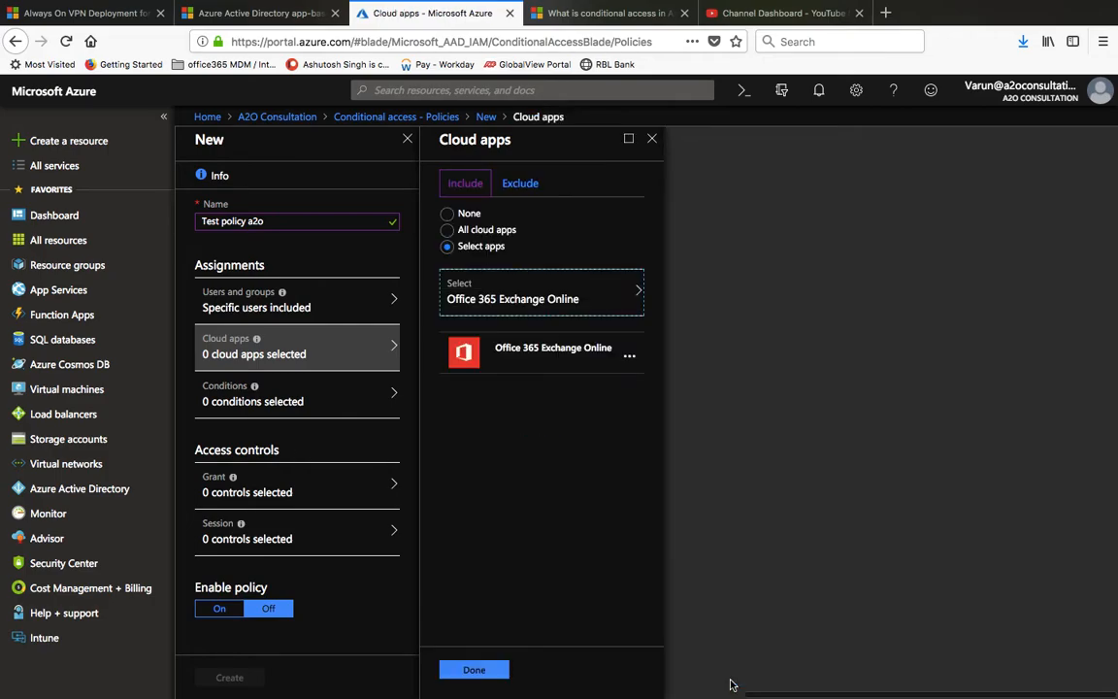
click(490, 670)
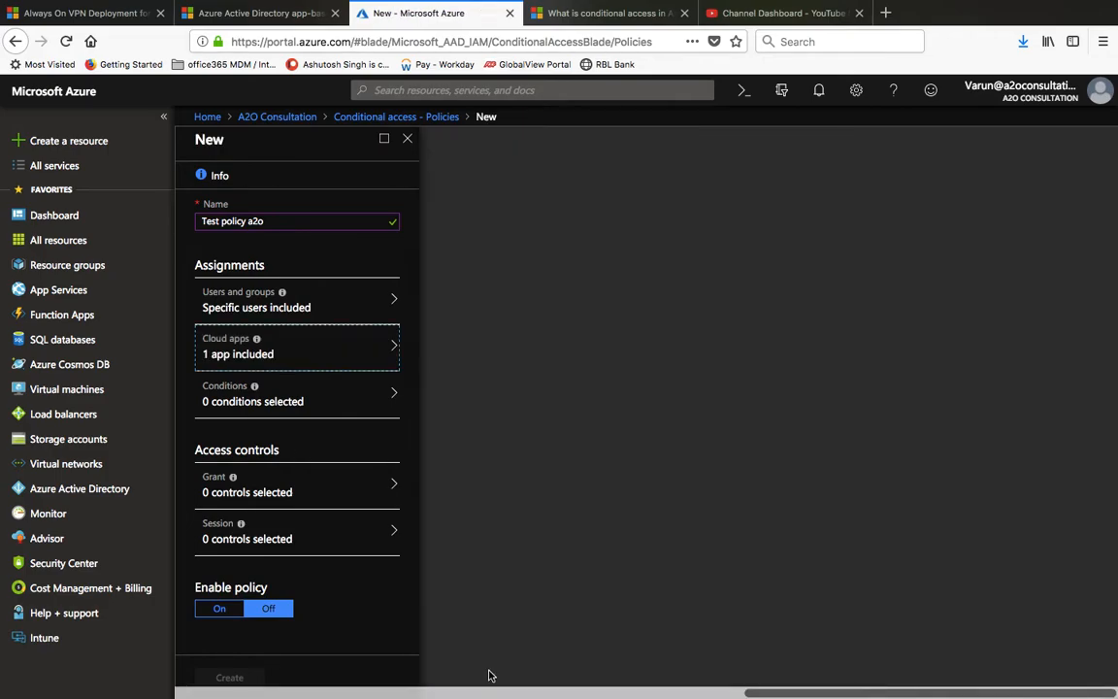
Step: Open the policy's conditions and review the sign-in risk description and its available risk levels
click(222, 402)
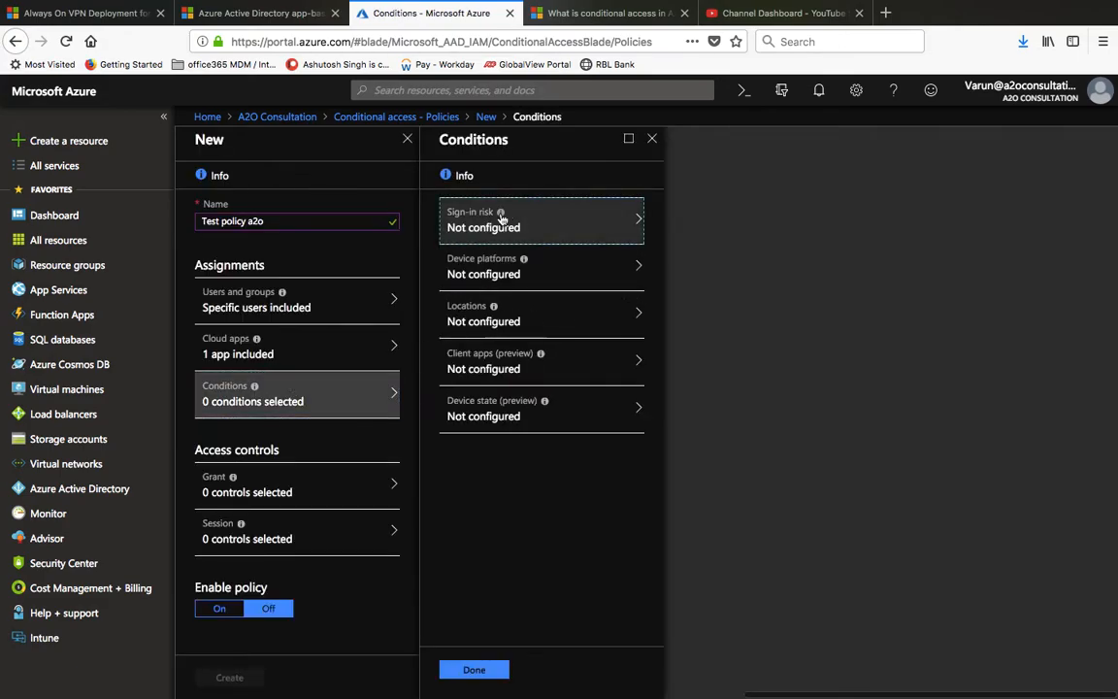
click(501, 215)
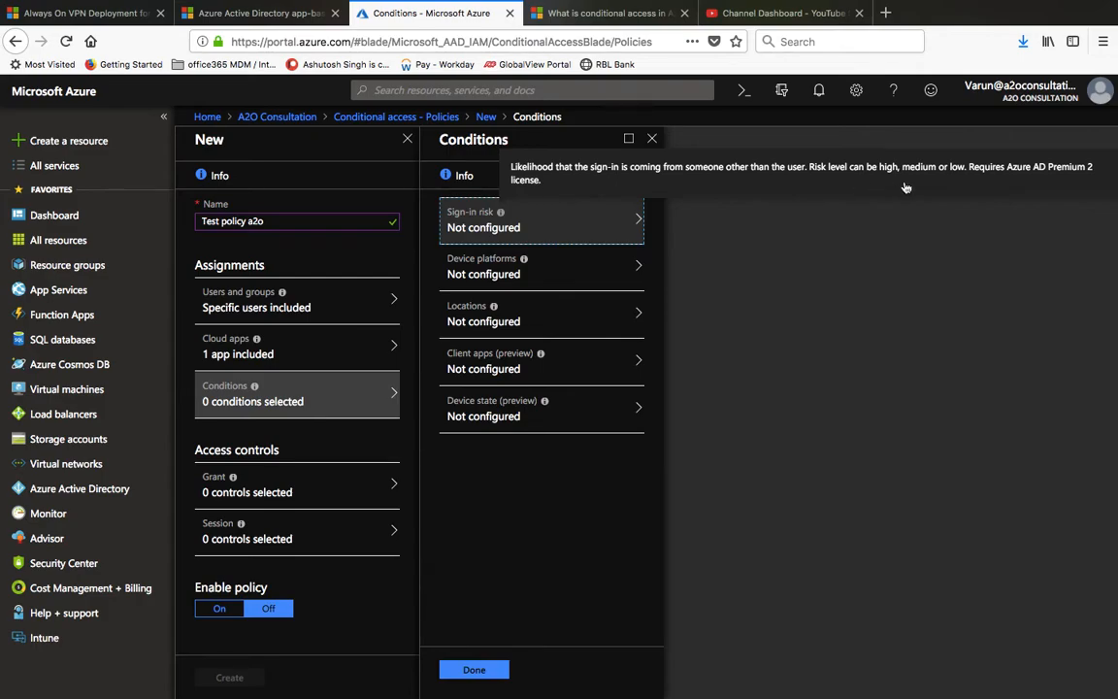
click(586, 225)
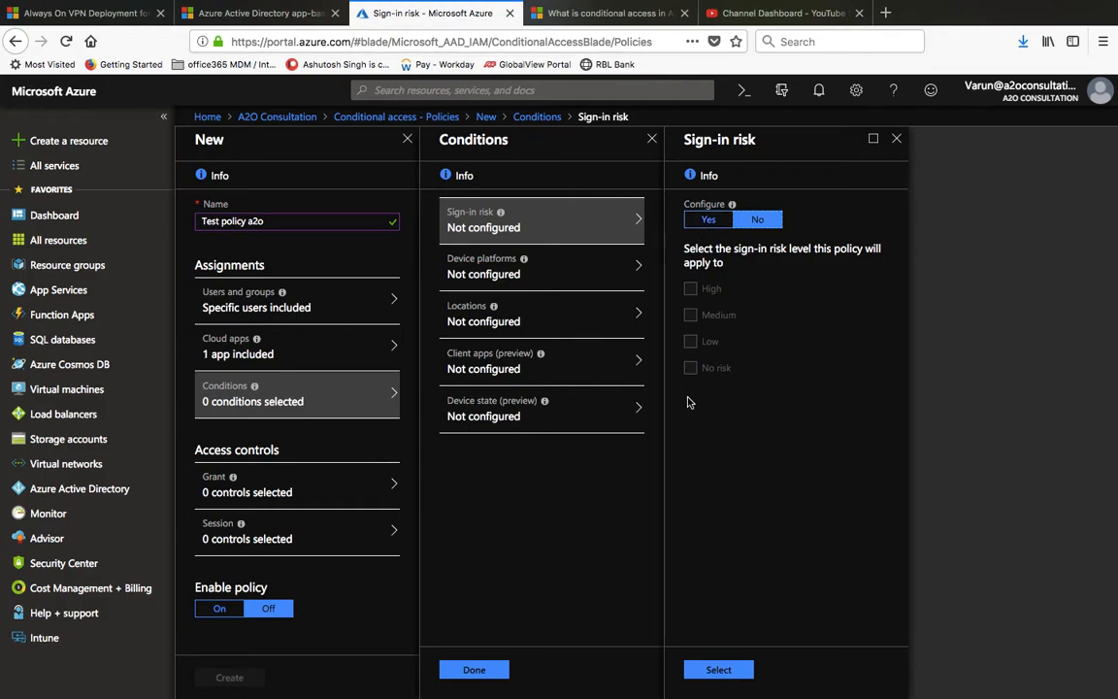
Step: Configure the device platforms condition to include only the Android and iOS platforms
click(521, 258)
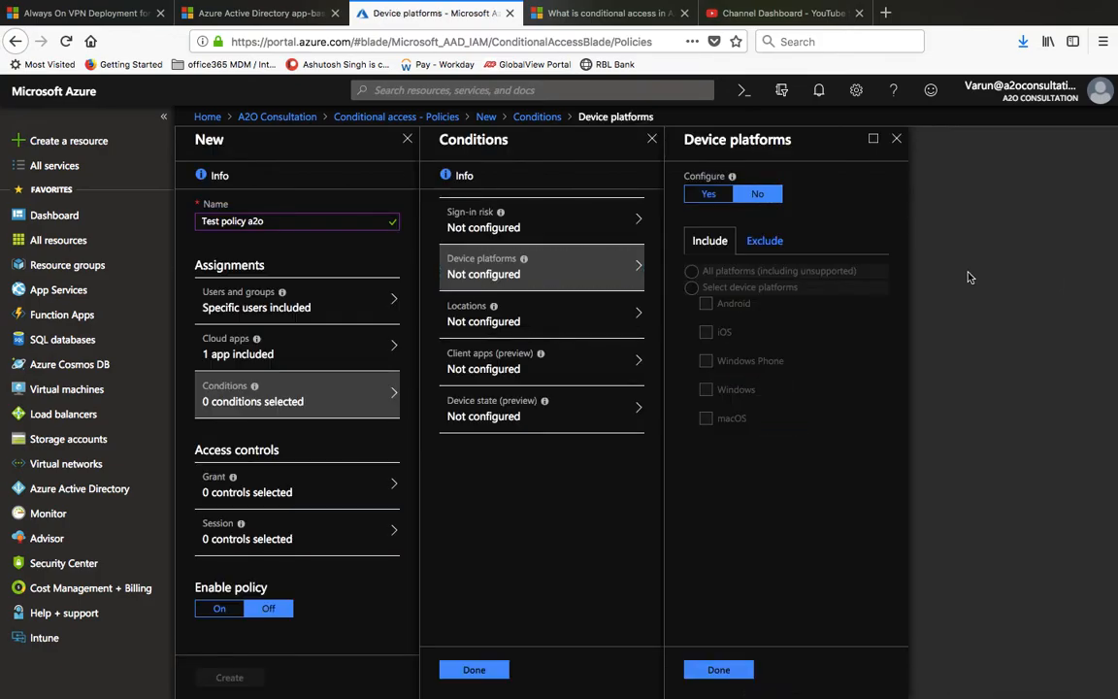
click(713, 195)
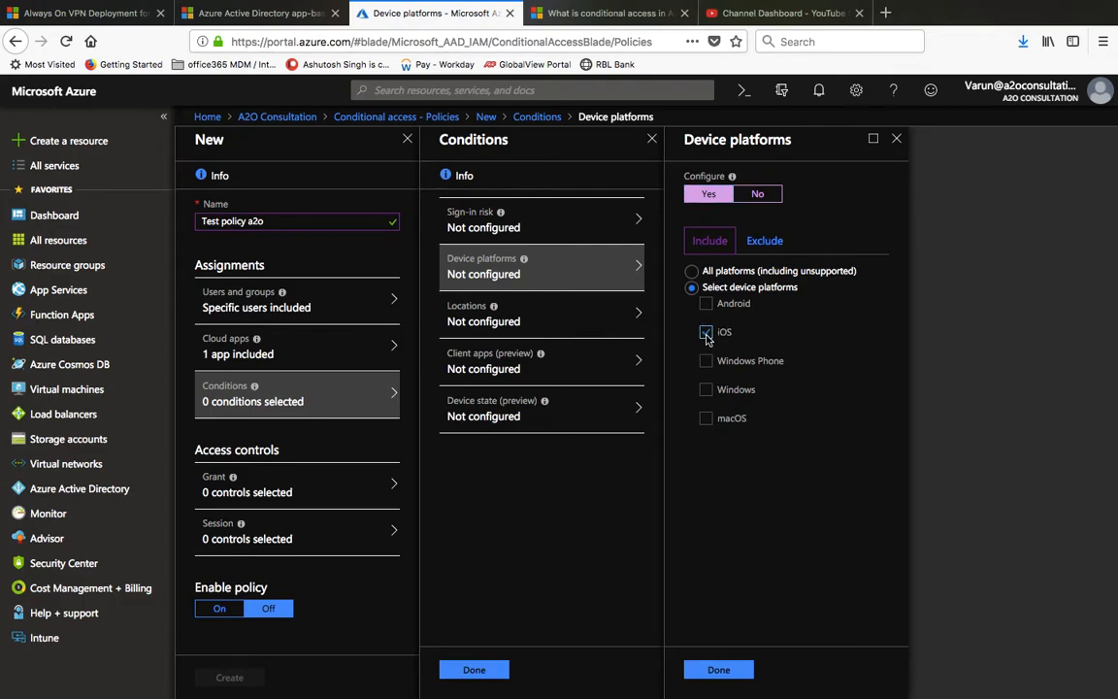
click(705, 303)
click(724, 669)
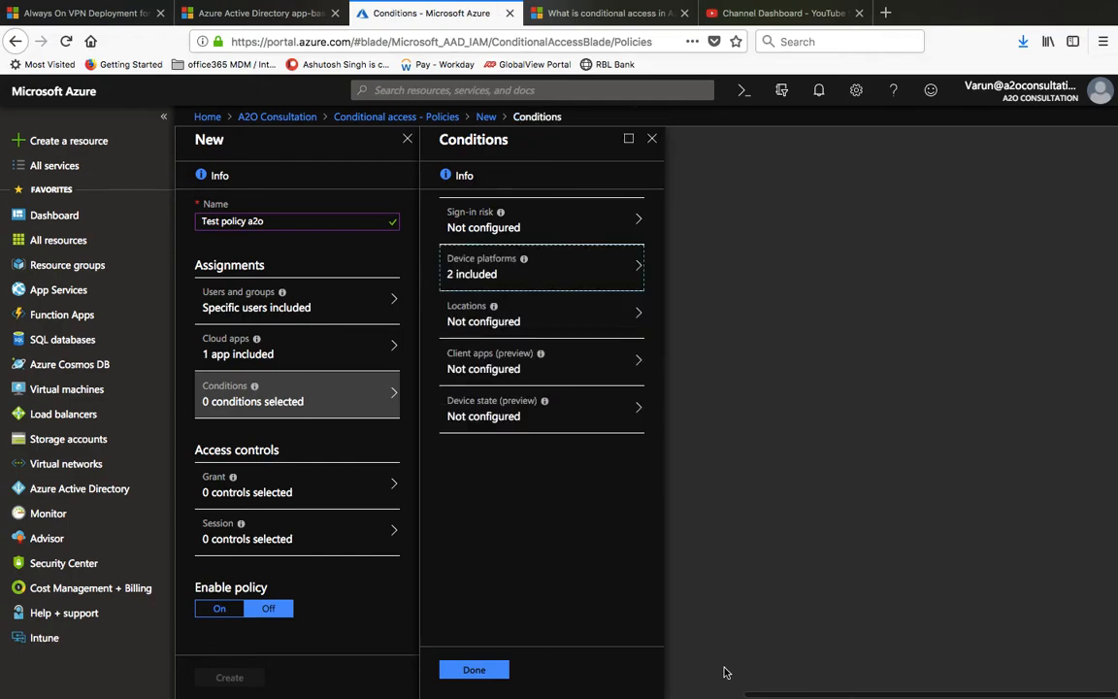
Step: Try the locations condition with selected locations, look at the available named locations, and discard the unsaved edits
click(475, 323)
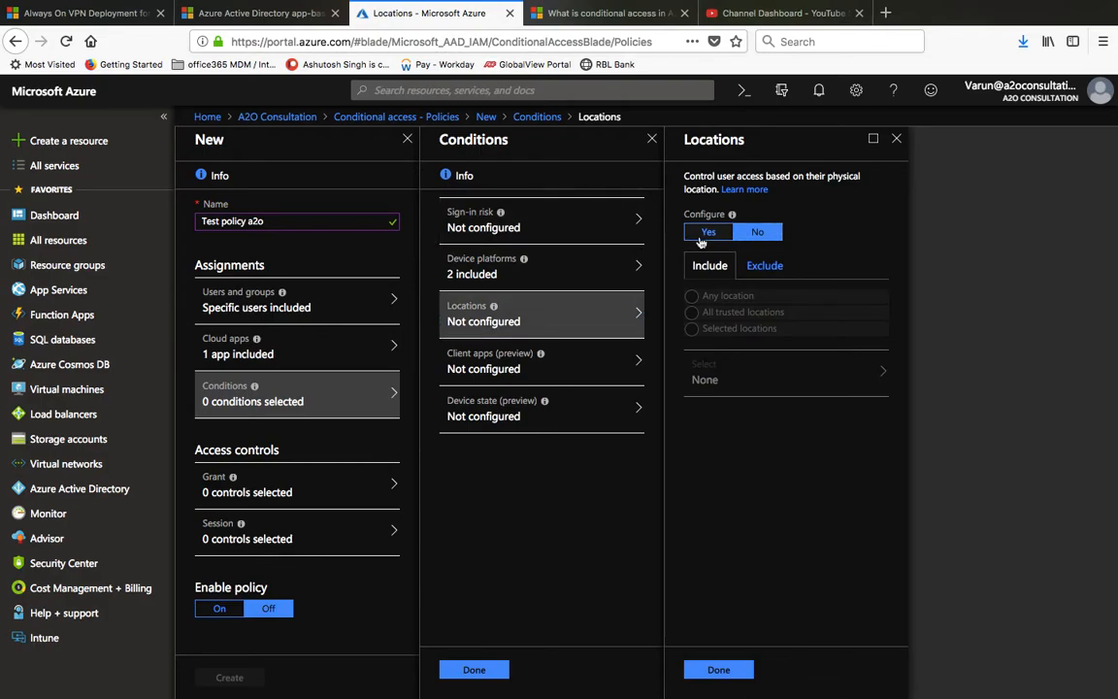
click(706, 234)
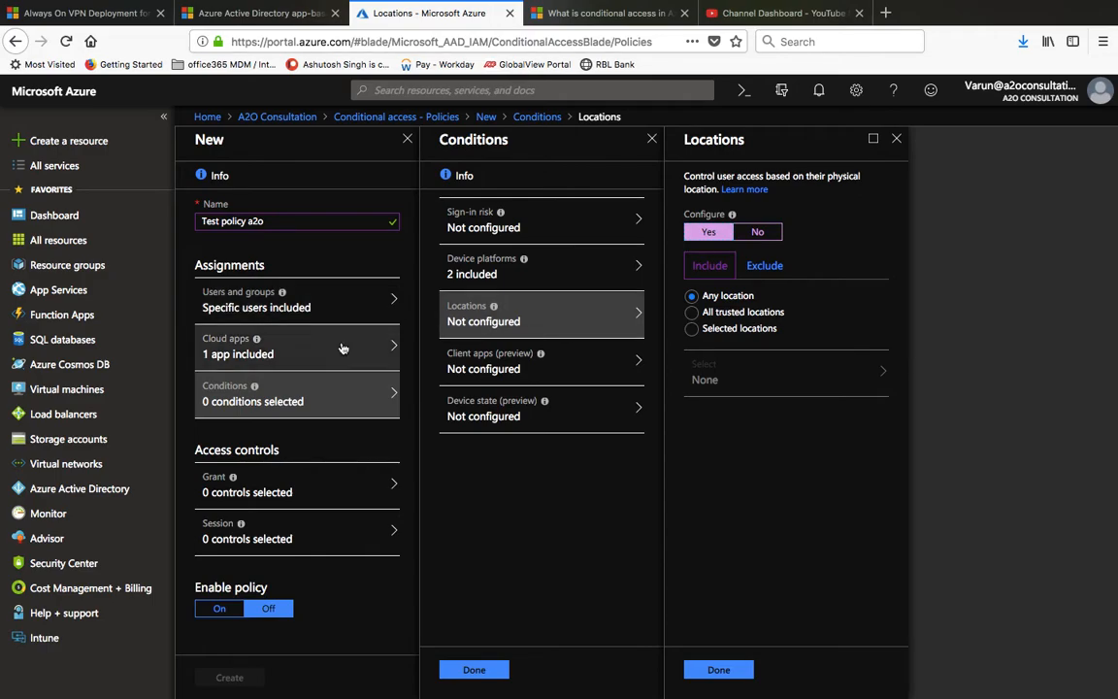
click(692, 330)
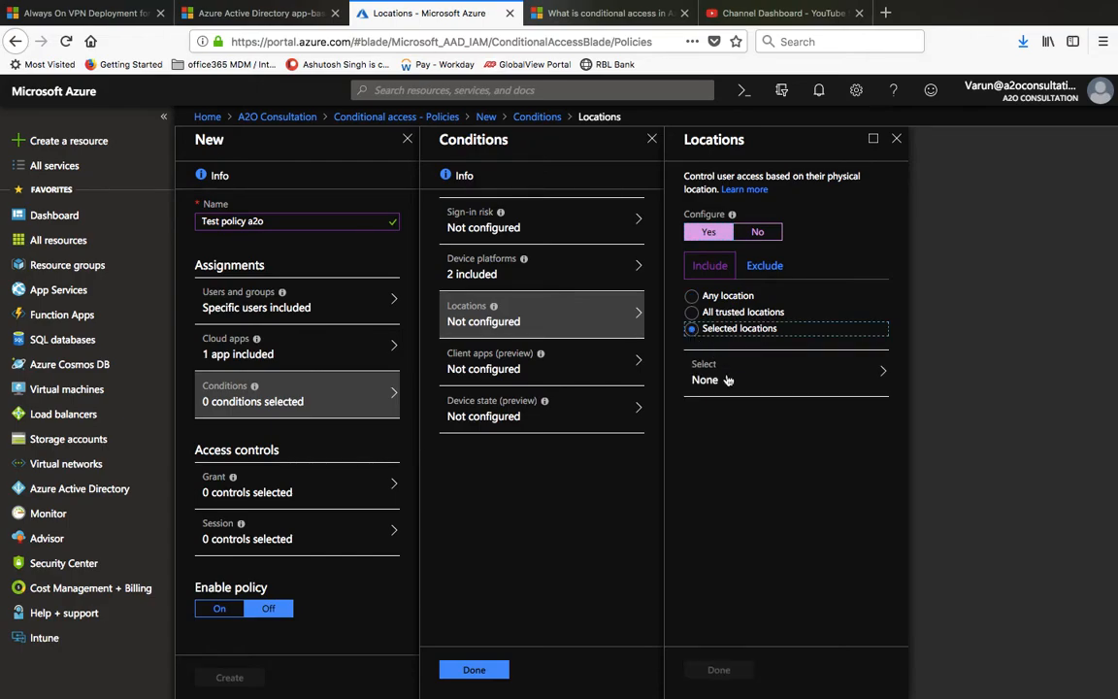
click(776, 379)
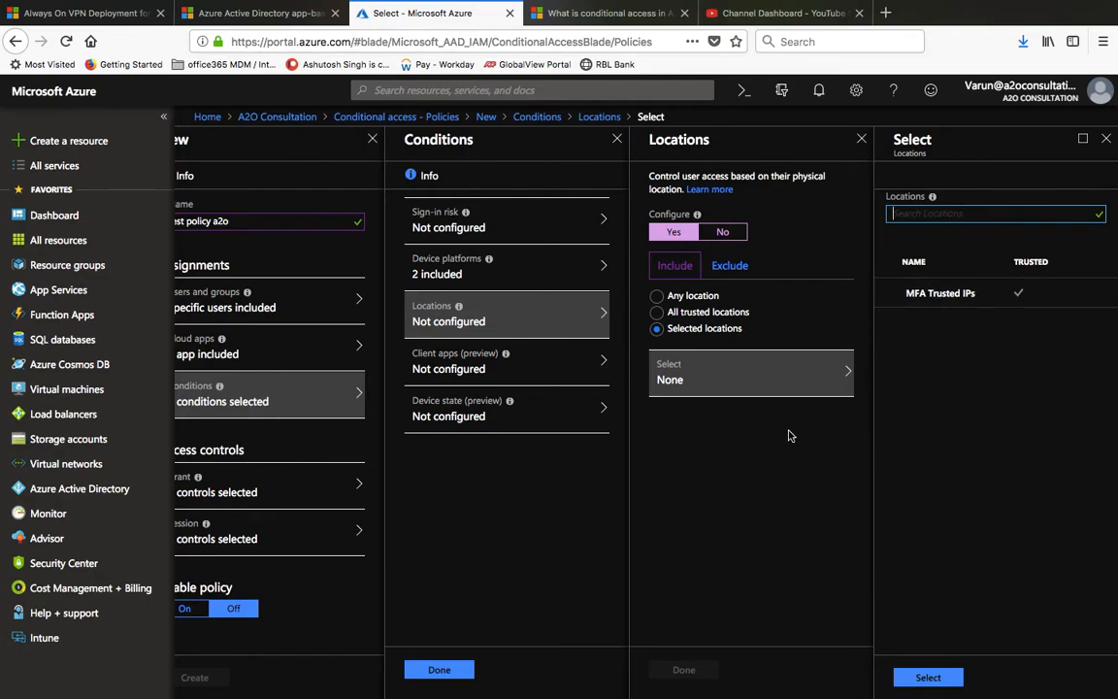
click(1107, 140)
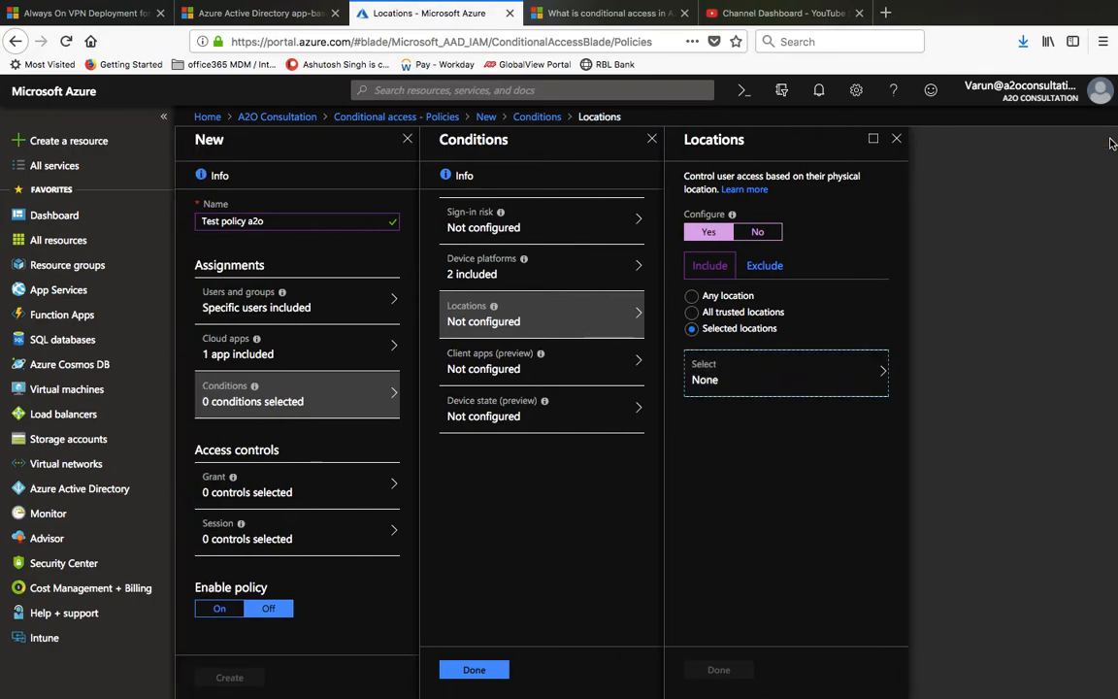
click(899, 141)
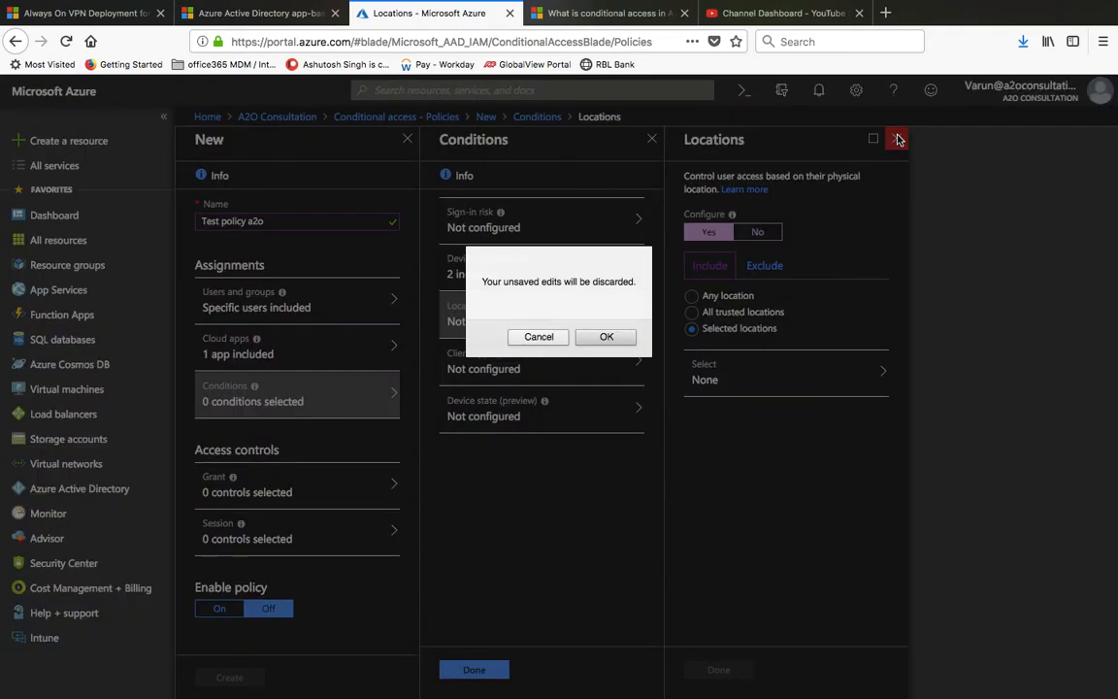
click(603, 340)
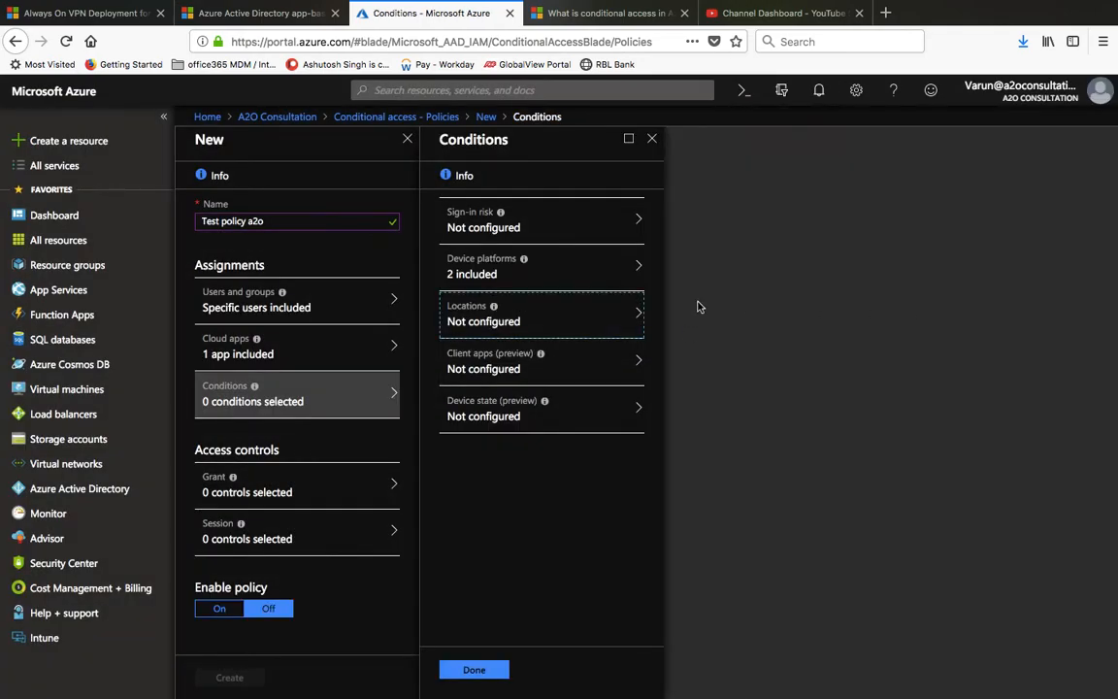
Step: Enable the client apps condition for Browser and Mobile apps and desktop clients, including modern authentication, Exchange ActiveSync and other clients
click(476, 366)
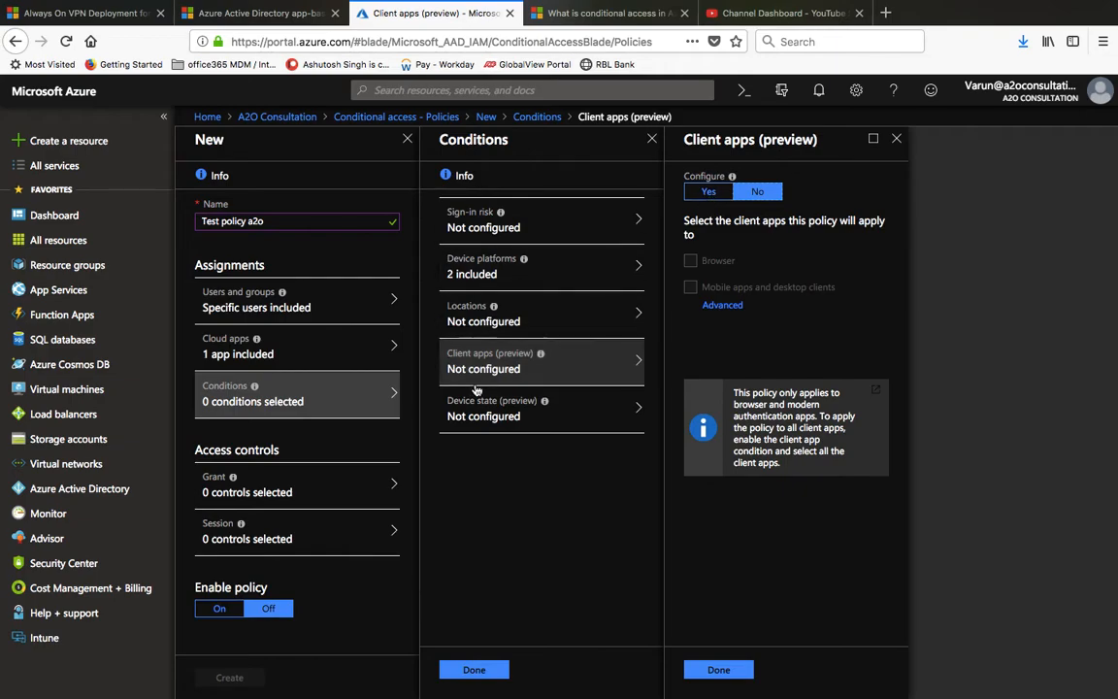
click(711, 193)
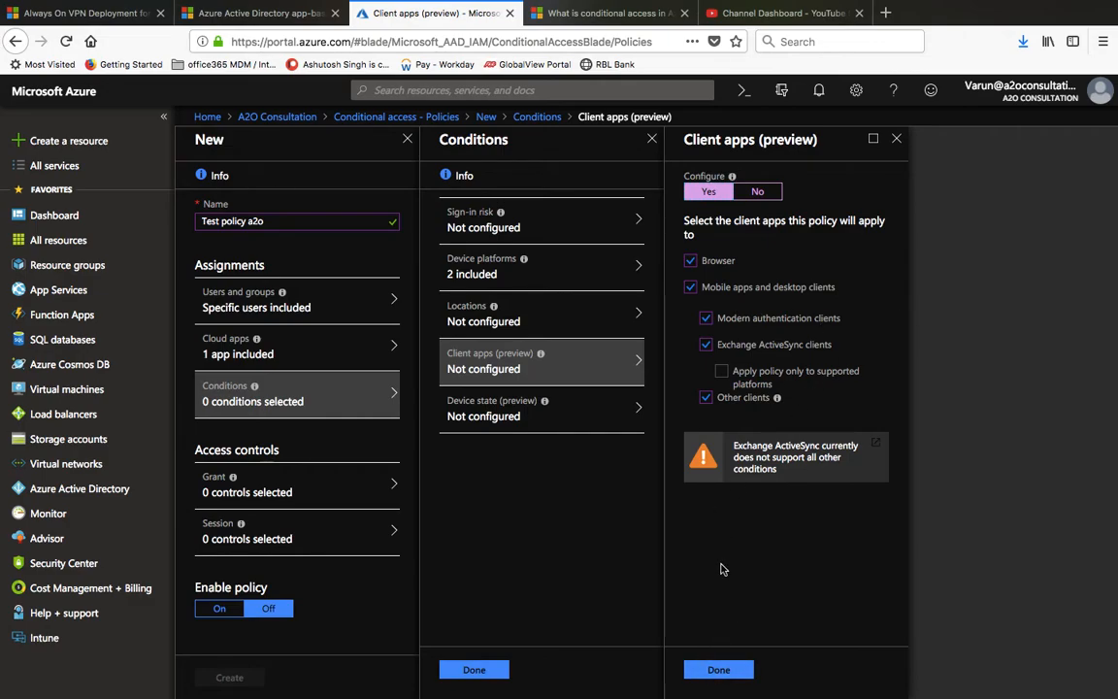
click(720, 669)
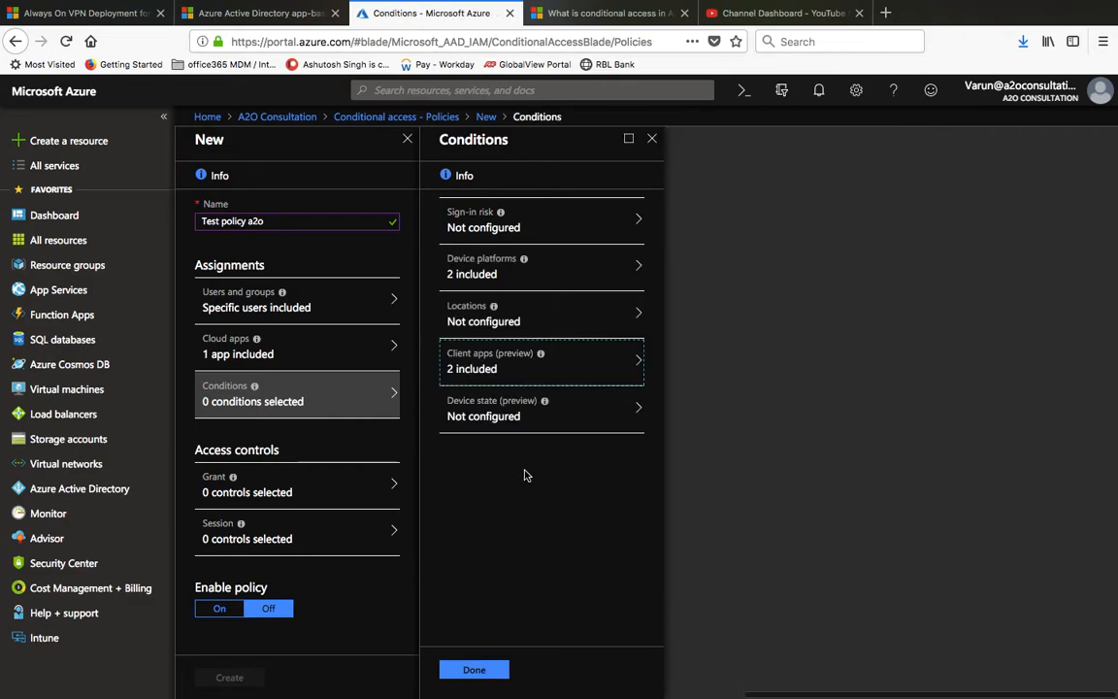
Step: Try enabling the device state condition for all device states, then switch it off and close its settings
click(484, 421)
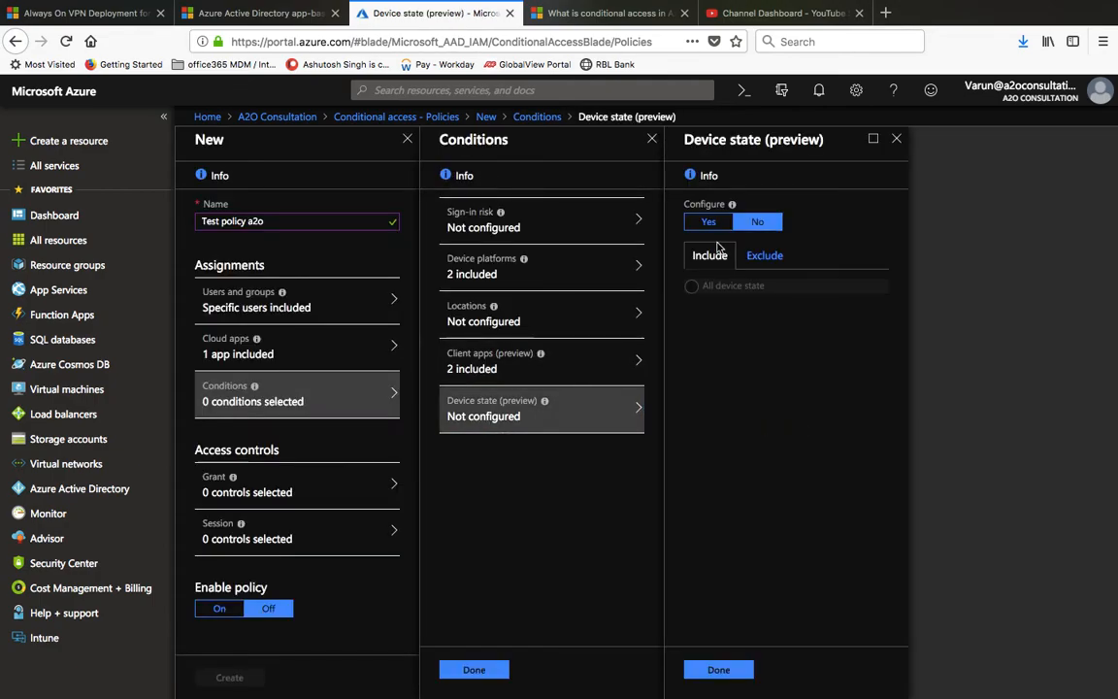
click(709, 222)
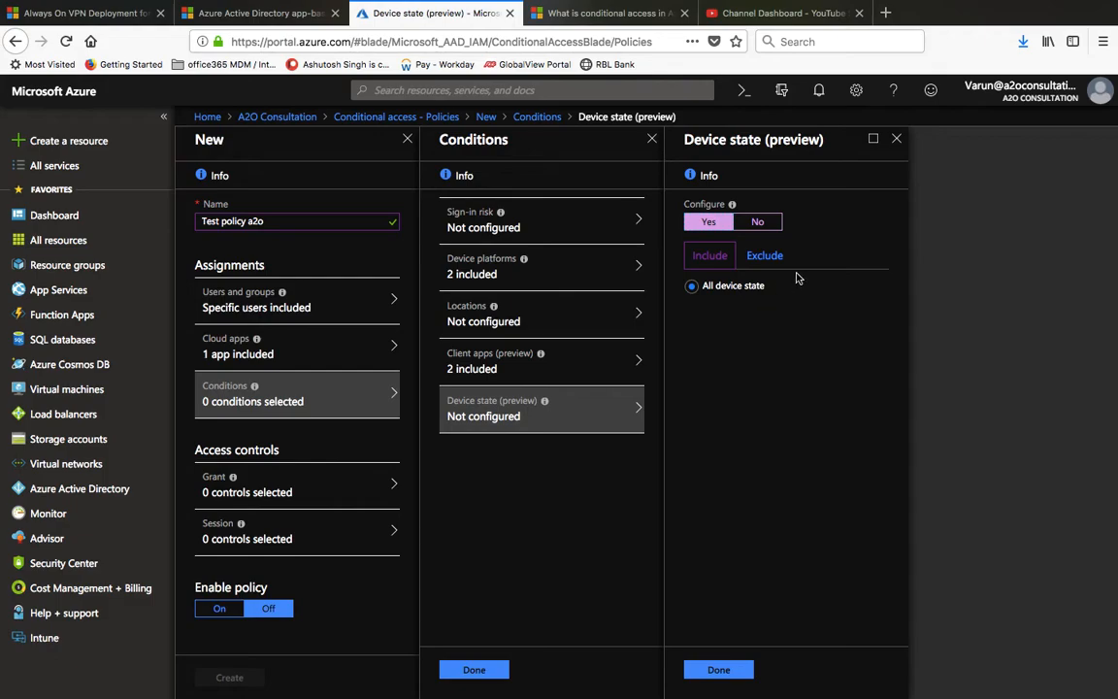
click(758, 222)
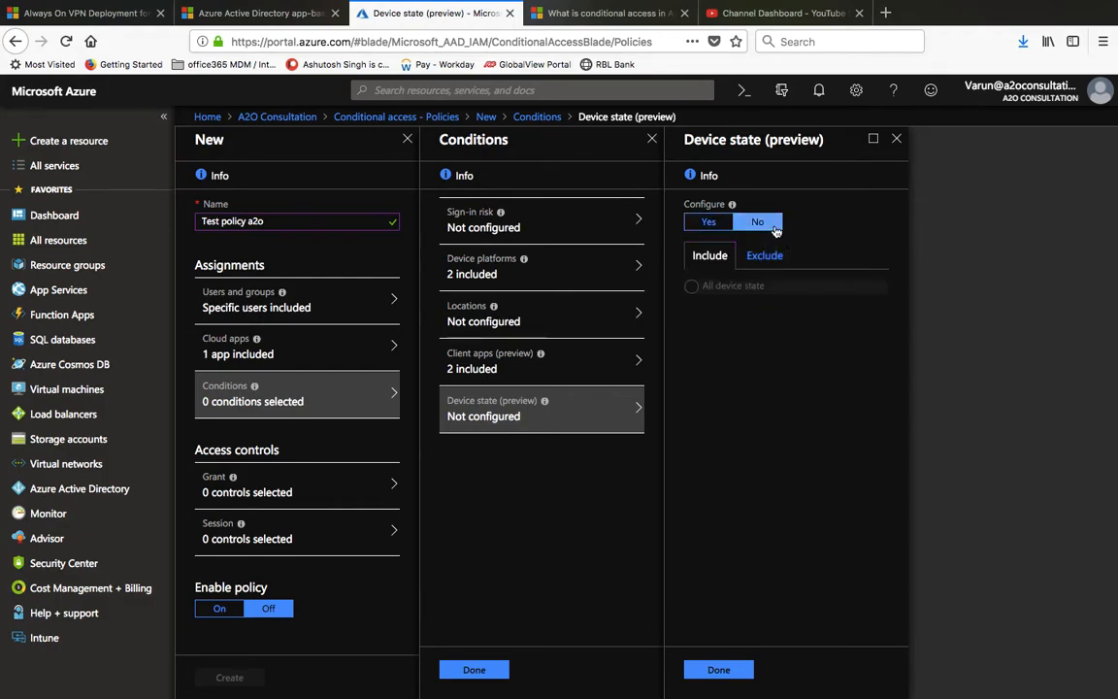
click(896, 138)
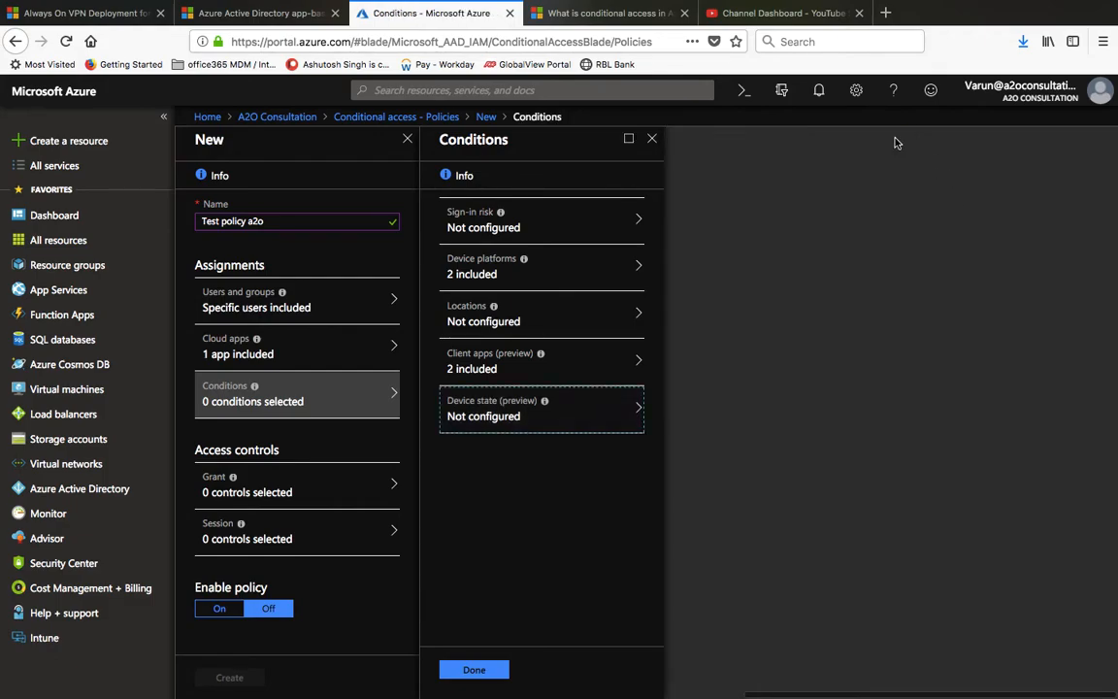
Step: Save the policy's conditions and open its grant access controls
click(473, 672)
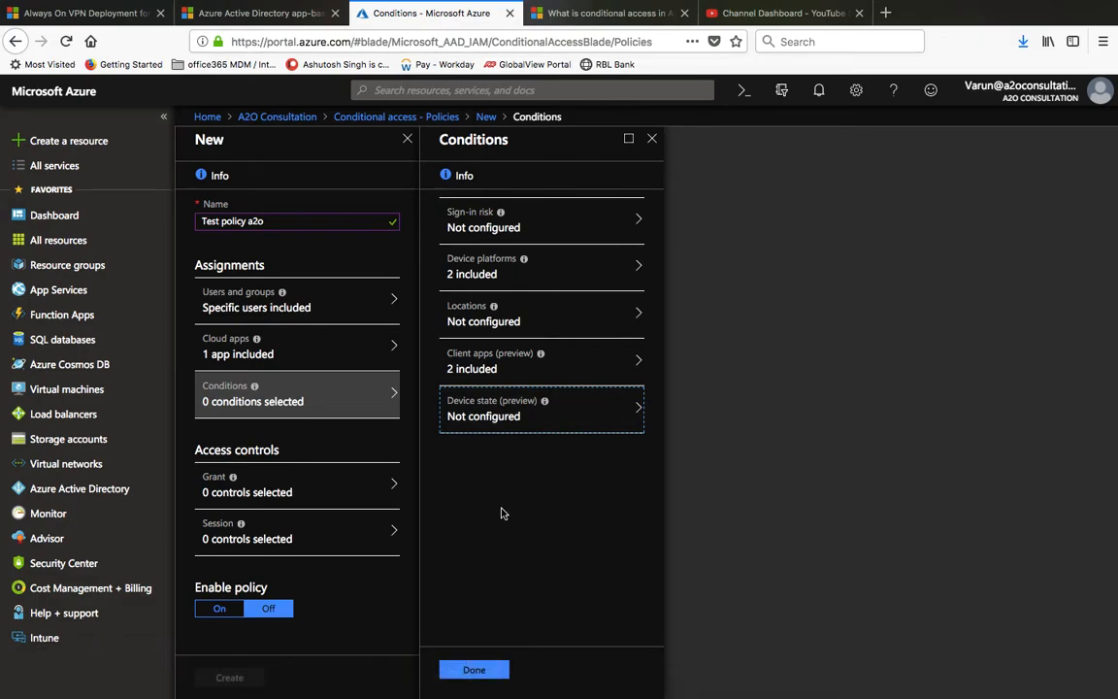
click(475, 670)
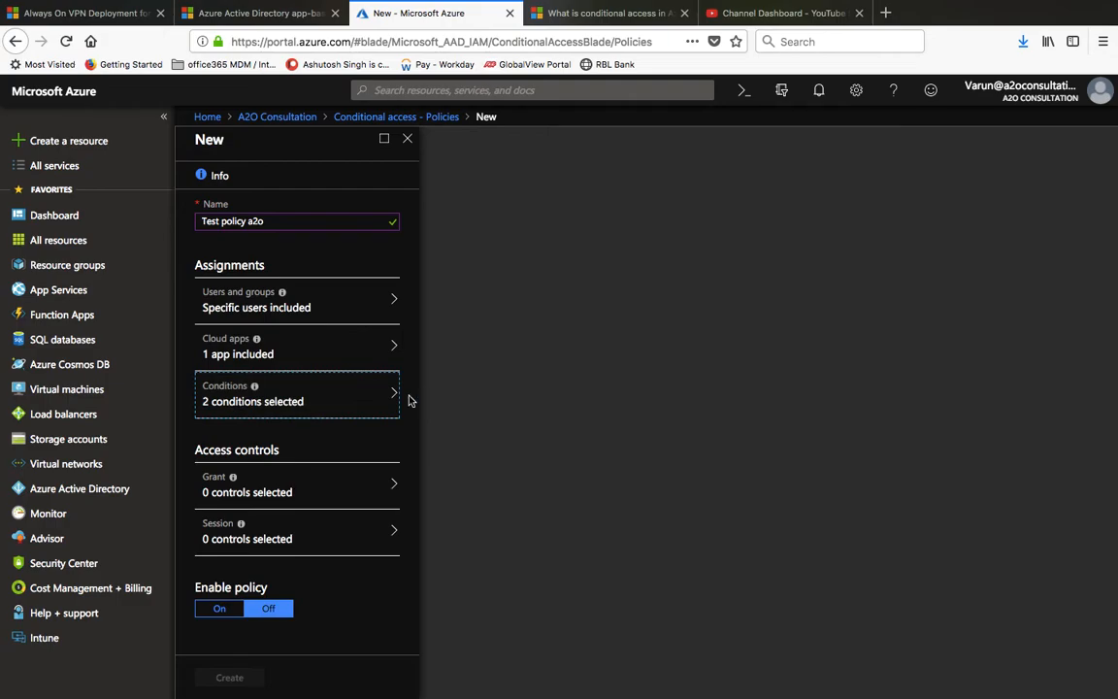
click(326, 494)
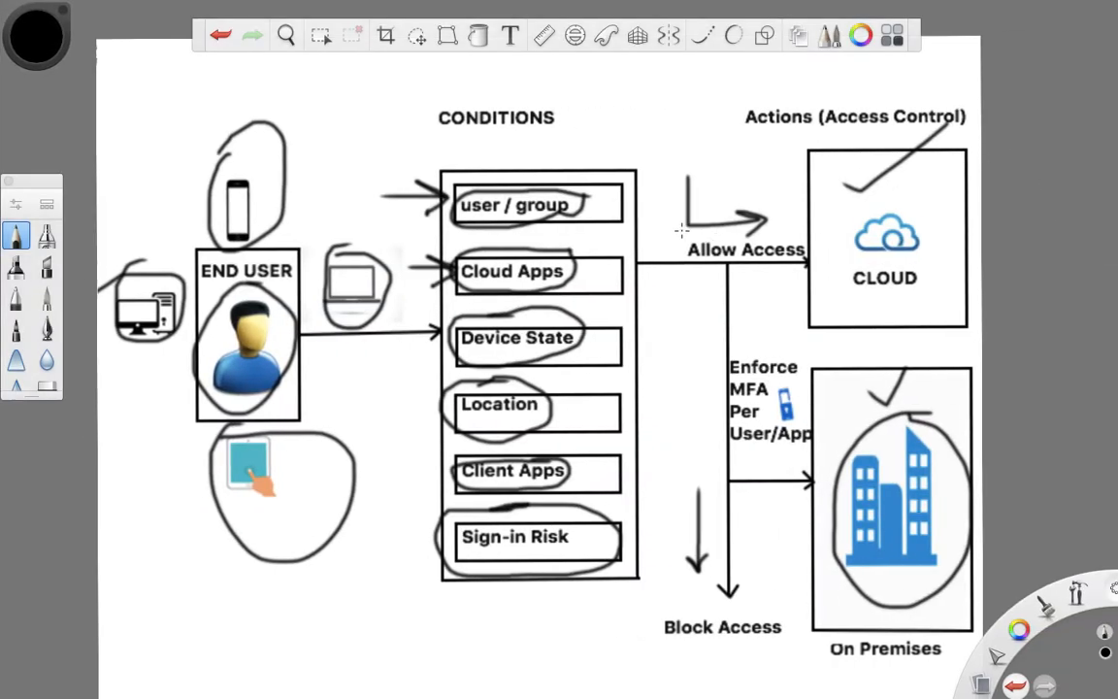
Step: Switch to the conditional access diagram and draw a mark from the Allow Access arrow down towards Enforce MFA
click(672, 149)
mouse_move(683, 220)
mouse_down()
mouse_move(682, 373)
mouse_move(731, 127)
mouse_move(728, 386)
mouse_up()
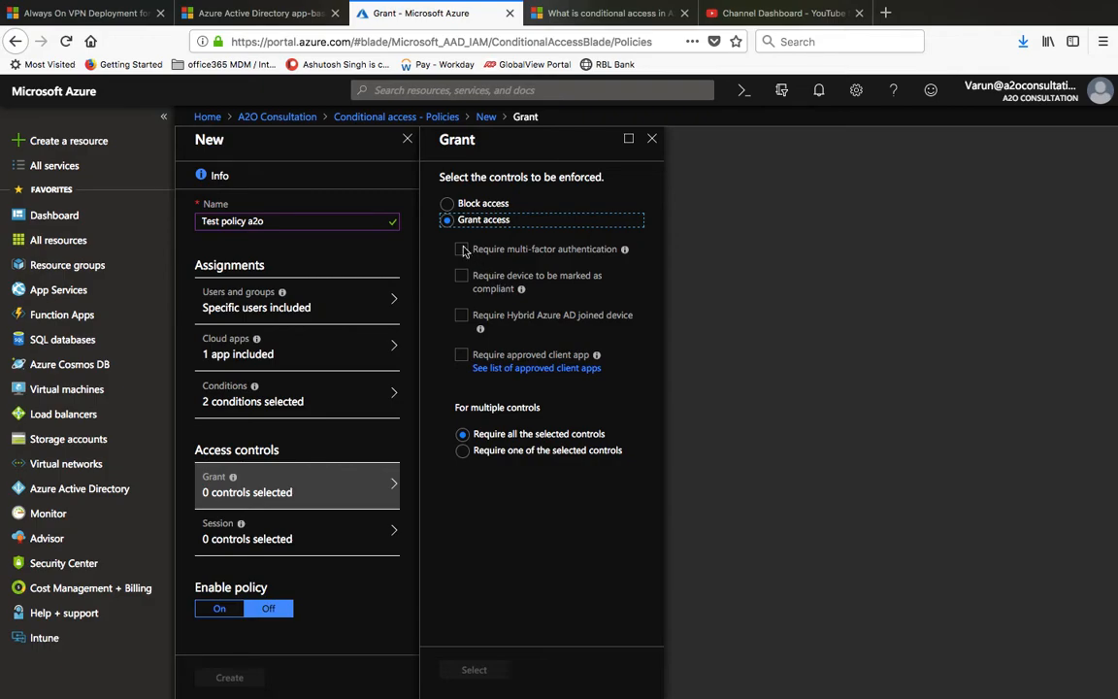
Step: Set the policy to grant access requiring multi-factor authentication, a compliant device and an approved client app, and consult the approved apps list
click(447, 207)
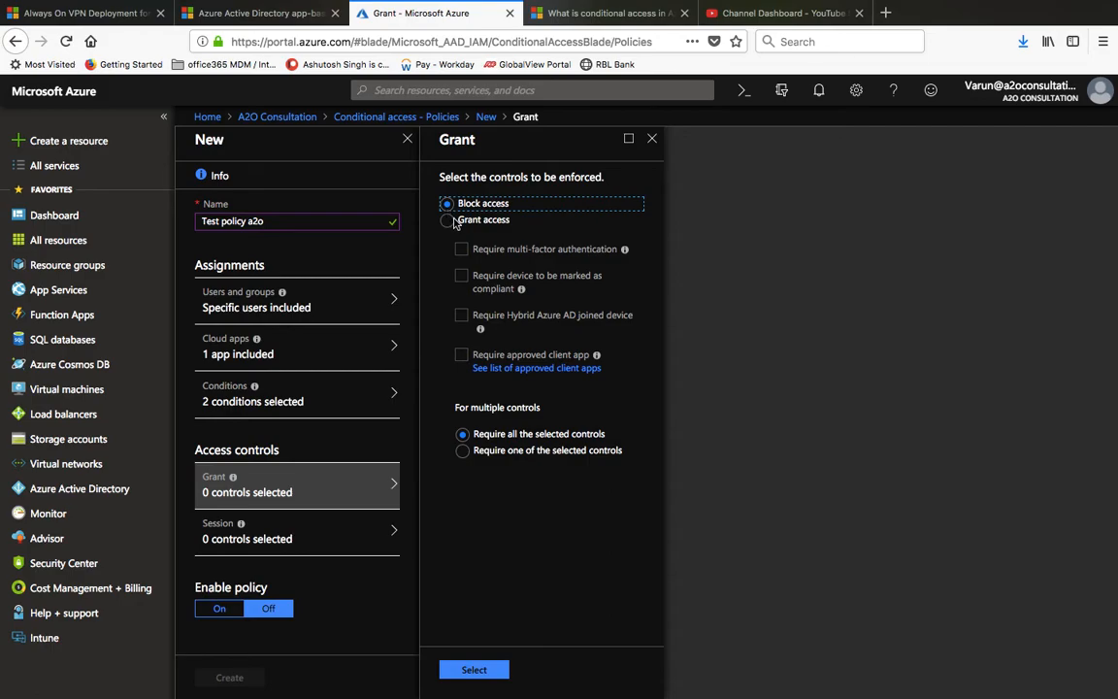
click(448, 222)
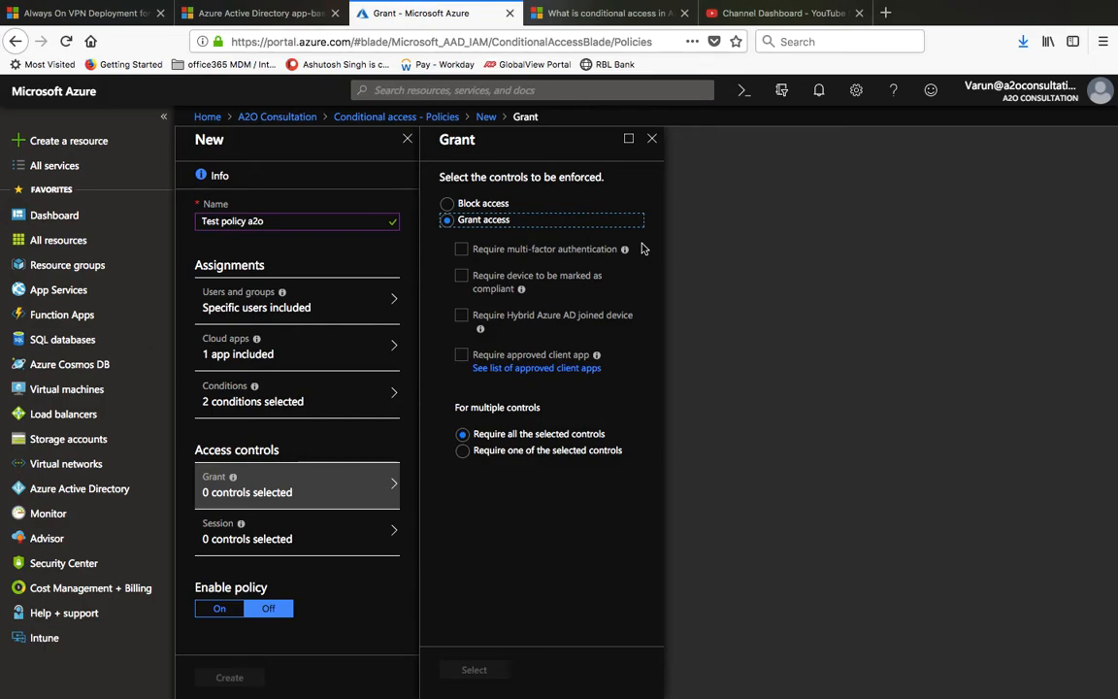
click(462, 252)
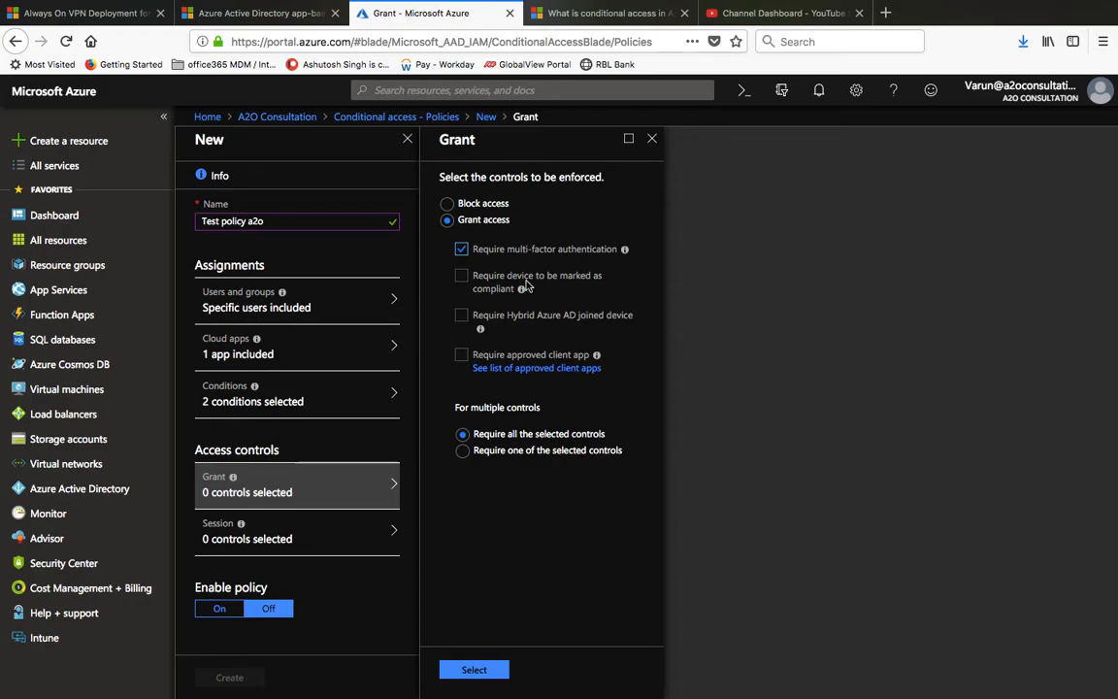
click(462, 276)
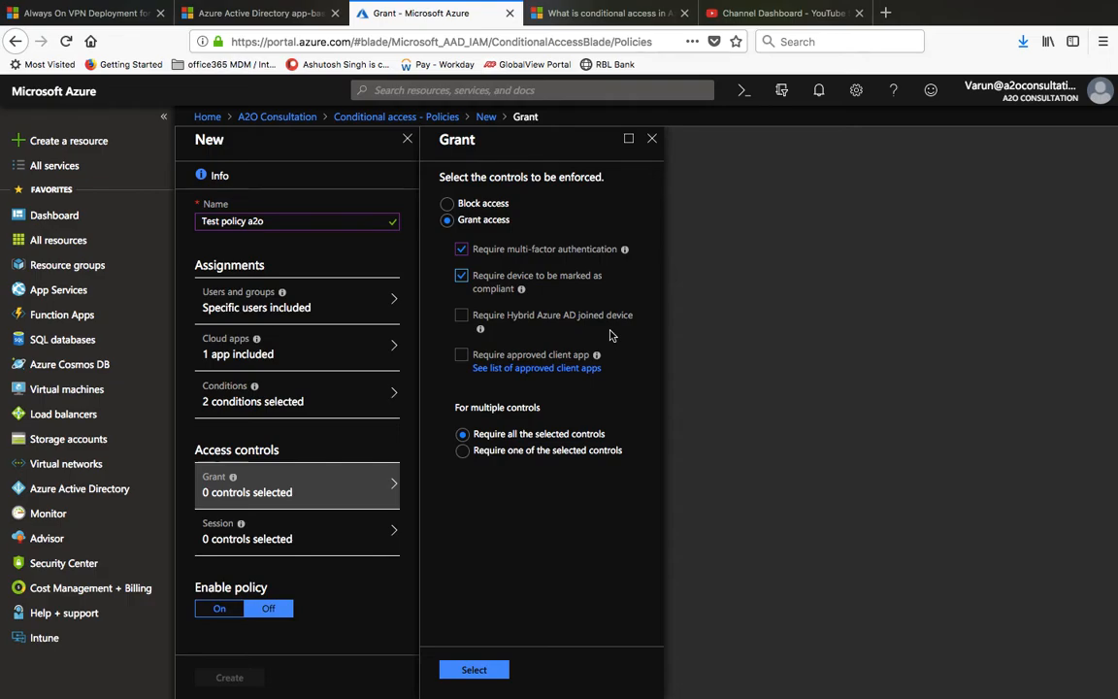
click(461, 356)
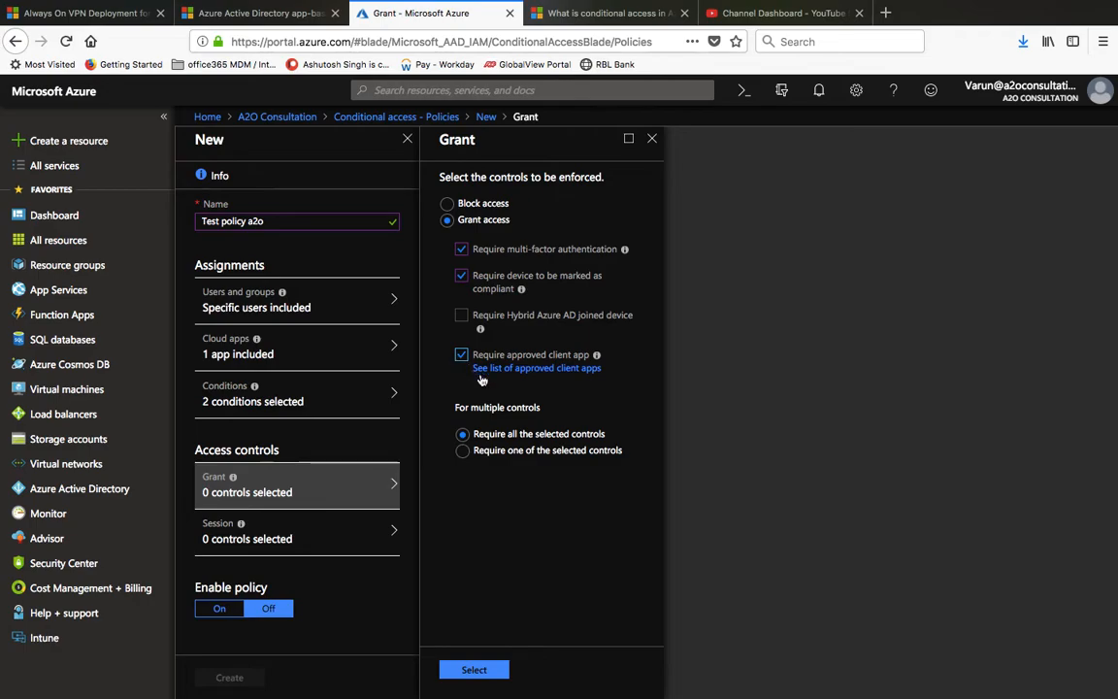
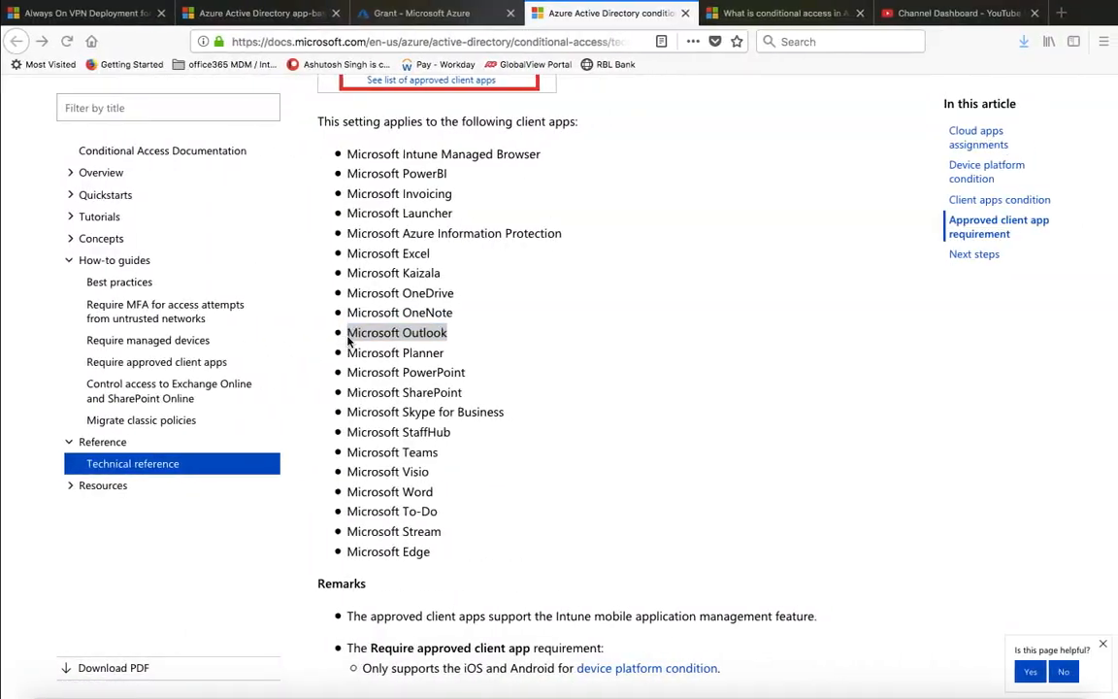
click(357, 16)
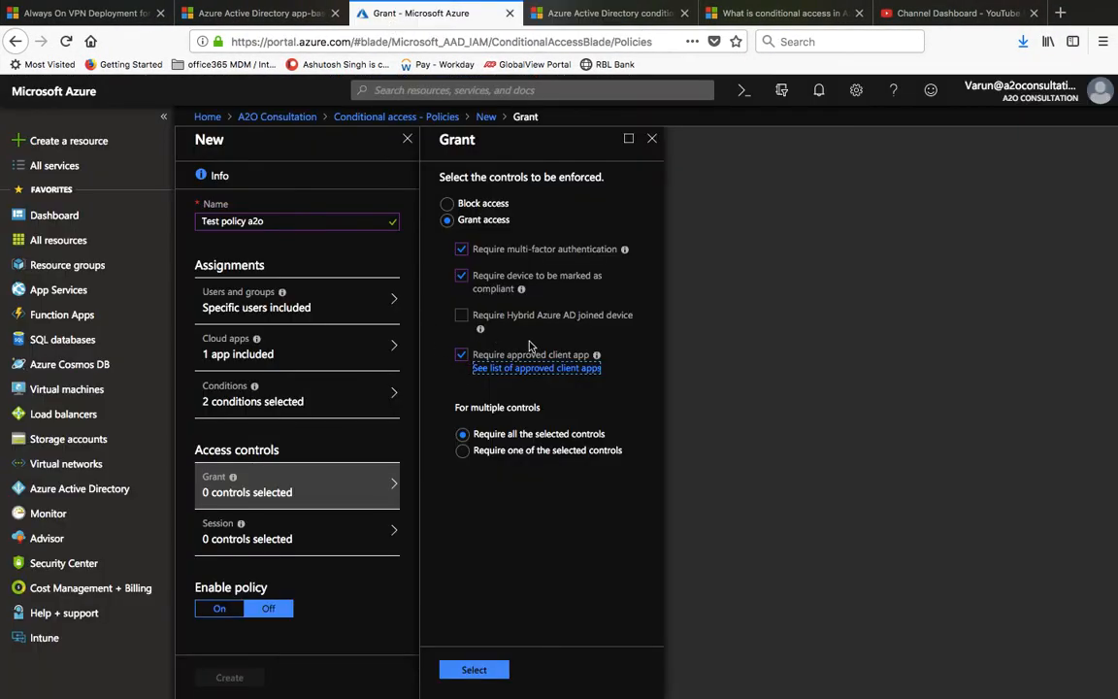
Step: Clear the compliant device and approved client app requirements, then select both again with all the selected controls required
click(462, 276)
click(462, 354)
drag(461, 408, 557, 414)
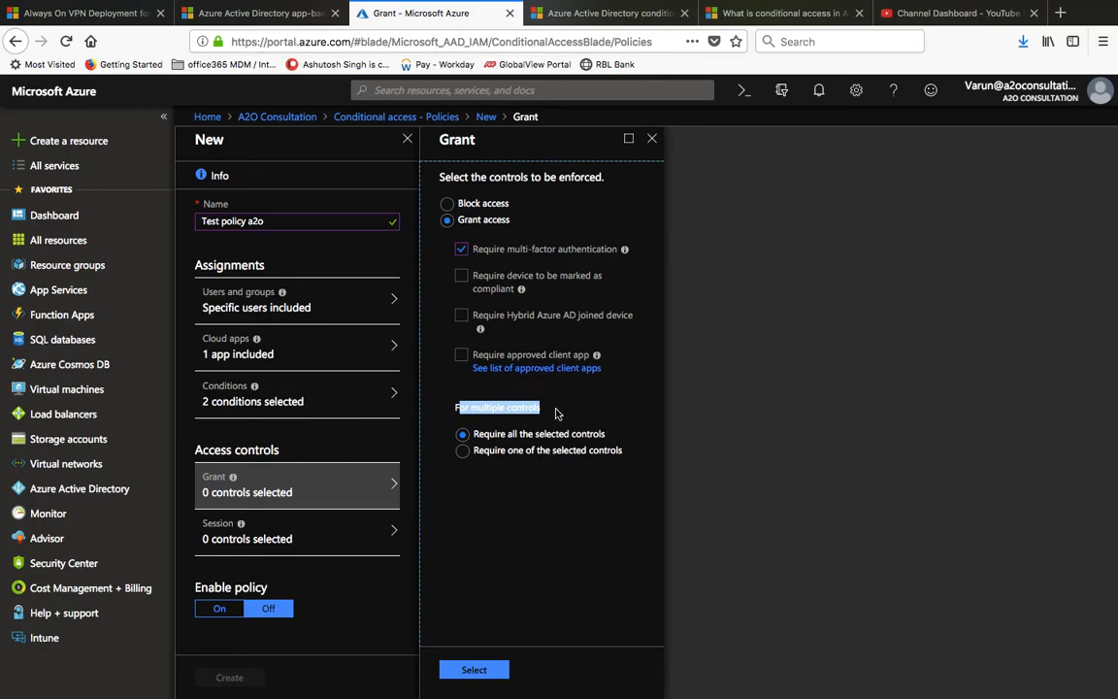
click(554, 413)
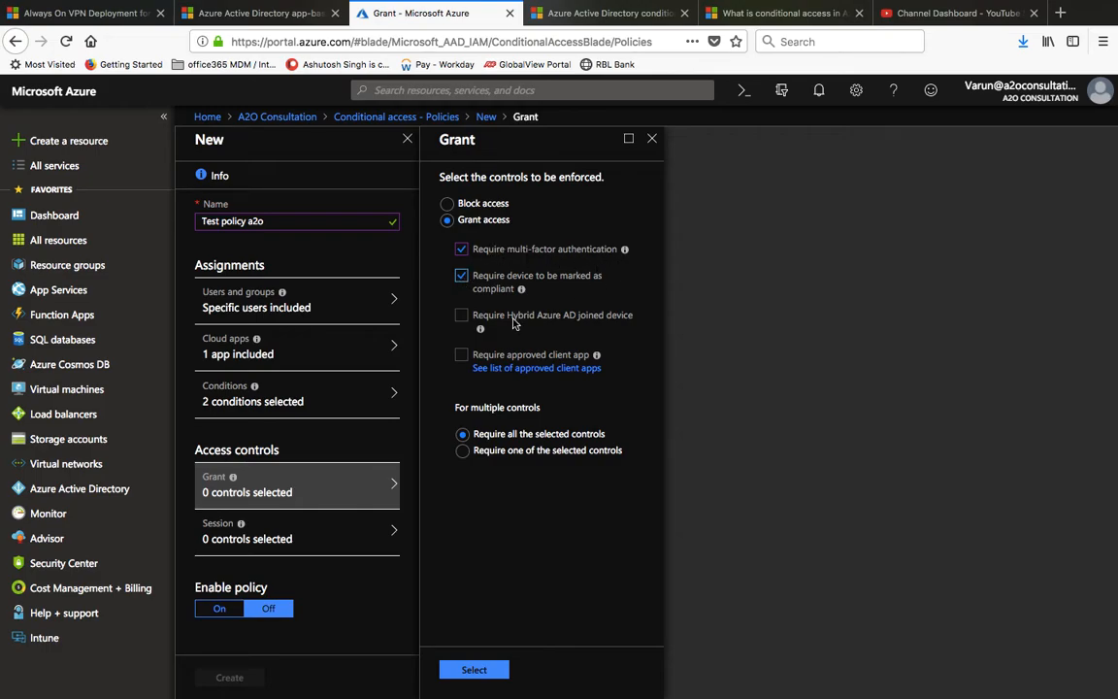
click(462, 355)
click(476, 434)
drag(566, 425, 622, 418)
click(633, 410)
Step: Switch to the conditional access diagram and enter "And = 1 and 0 = 1" in a new text layer
key(ctrl+Right)
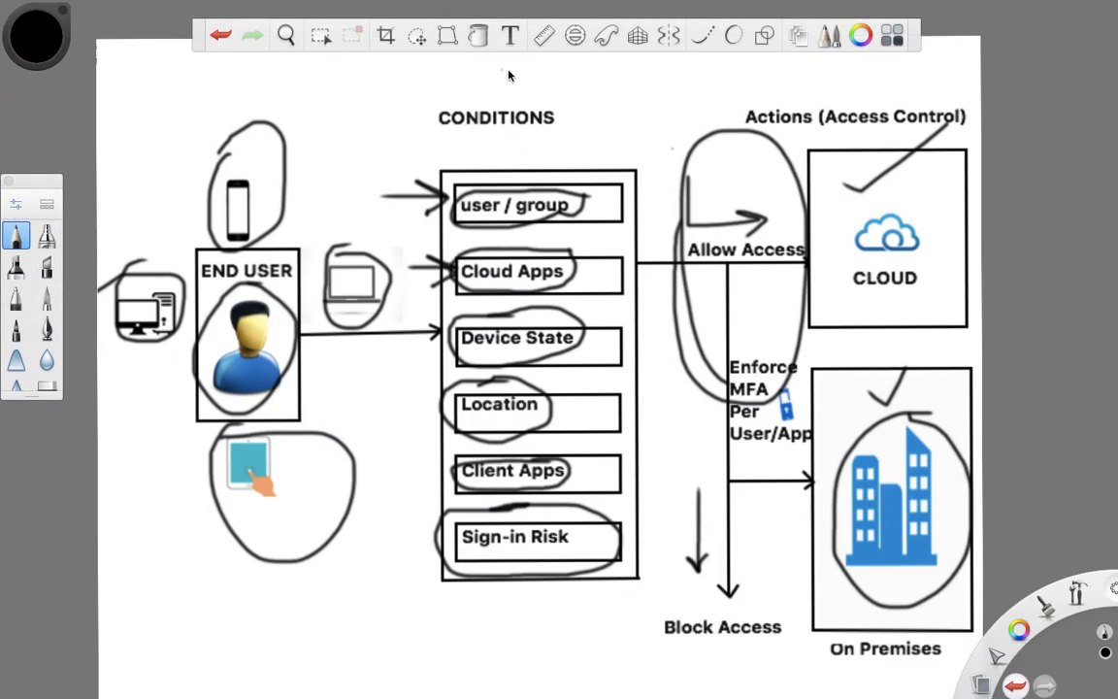
click(510, 36)
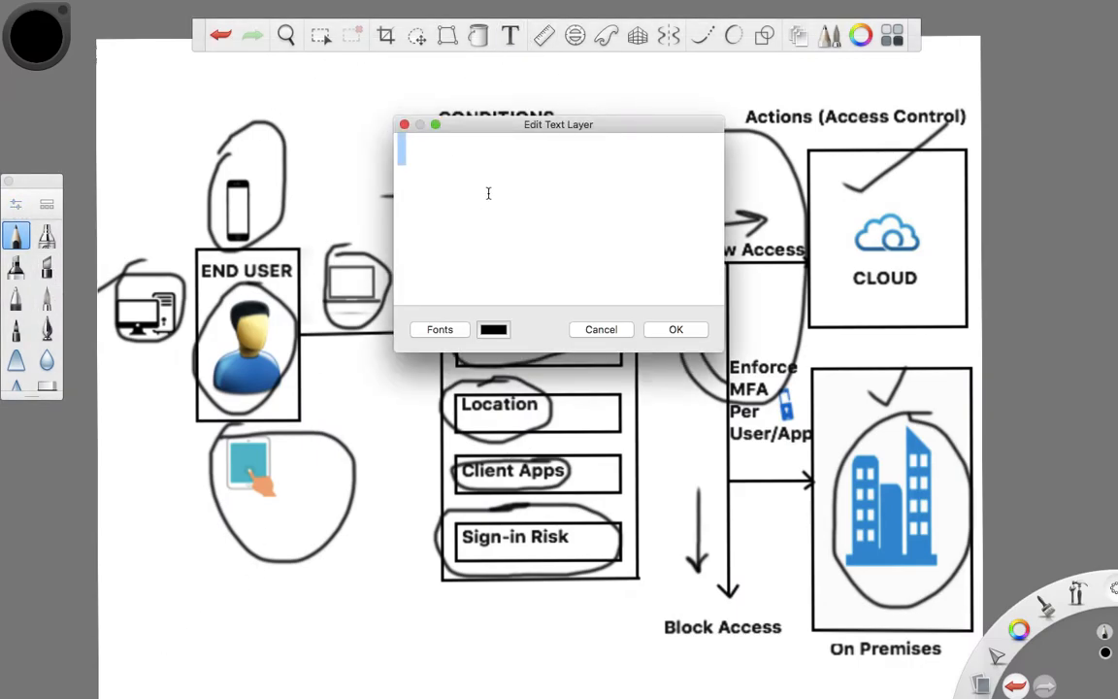
text(And)
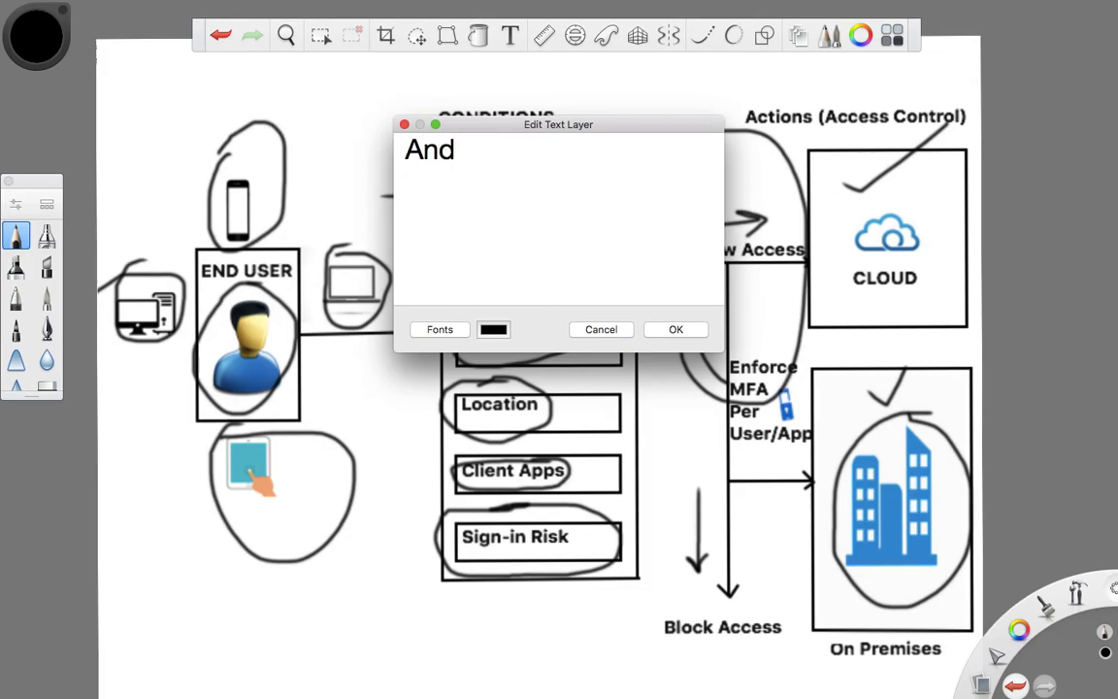
text( = 1 and )
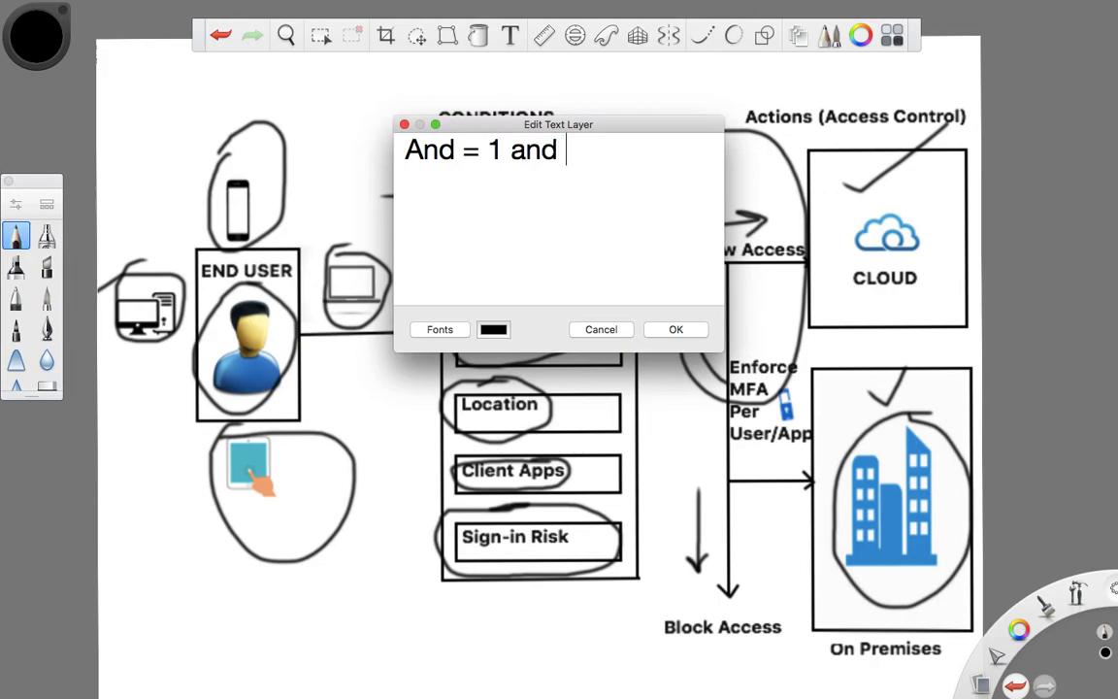
text(0 = 1)
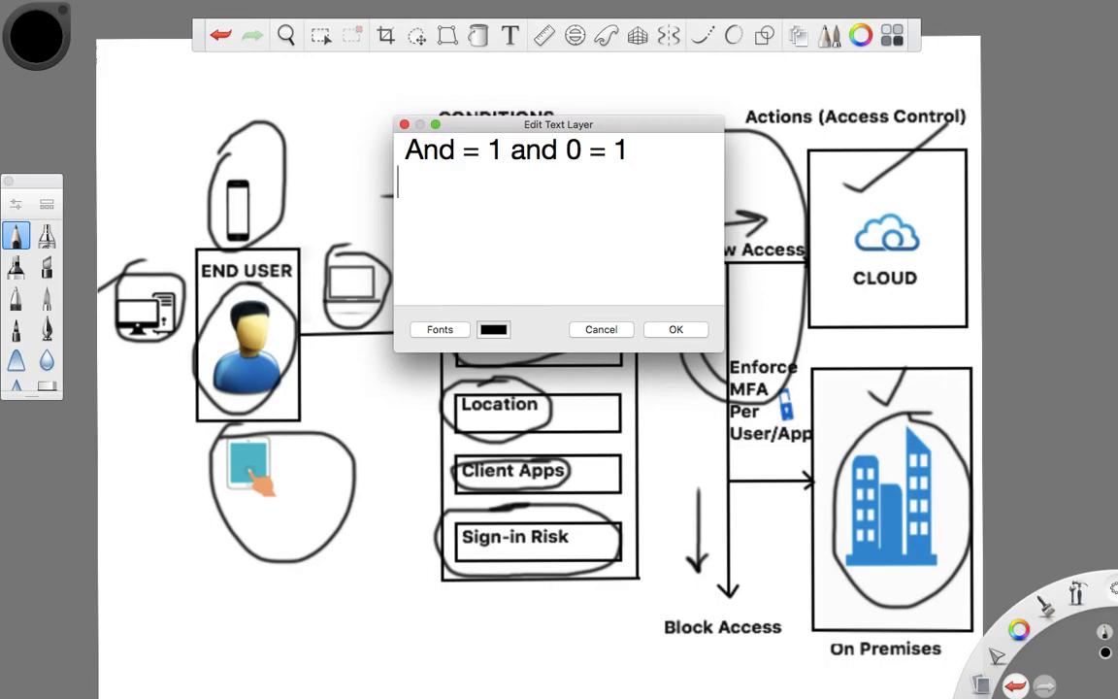
Step: Shorten the text layer's wording to "And :"
key(BackSpace)
key(BackSpace)
key(BackSpace)
key(BackSpace)
key(BackSpace)
key(BackSpace)
key(BackSpace)
key(BackSpace)
key(BackSpace)
key(BackSpace)
key(BackSpace)
key(BackSpace)
key(BackSpace)
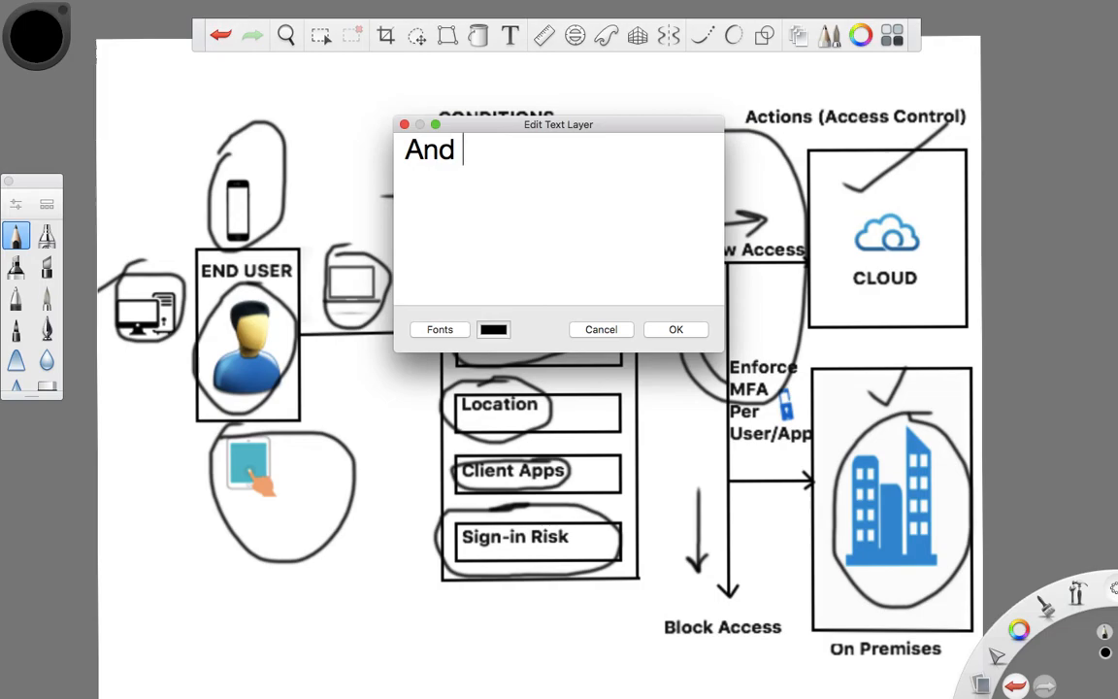
text(:)
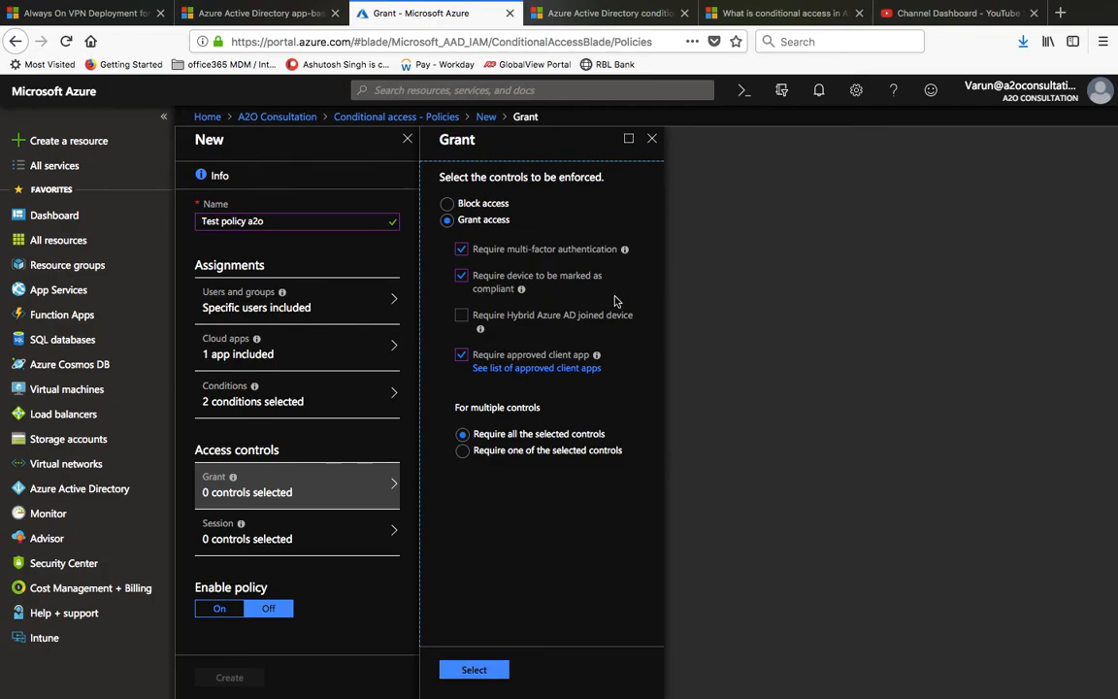
Step: Back in the Azure portal, require one of the selected controls and save the grant settings
mouse_move(596, 355)
click(463, 451)
drag(473, 434, 622, 435)
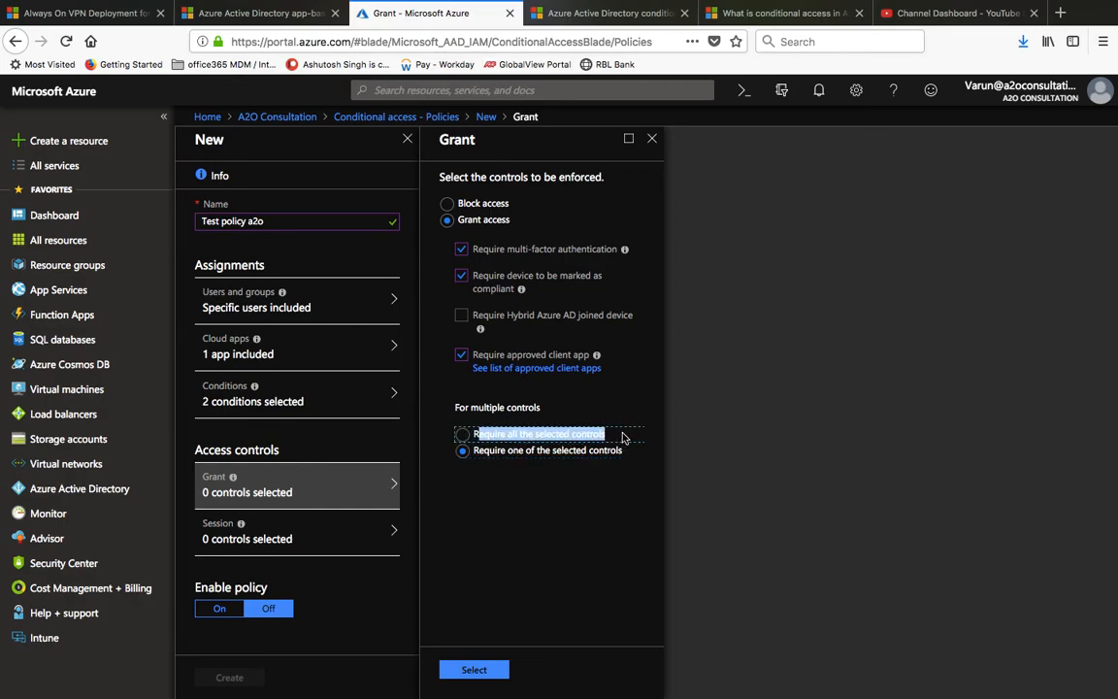
click(539, 434)
click(464, 451)
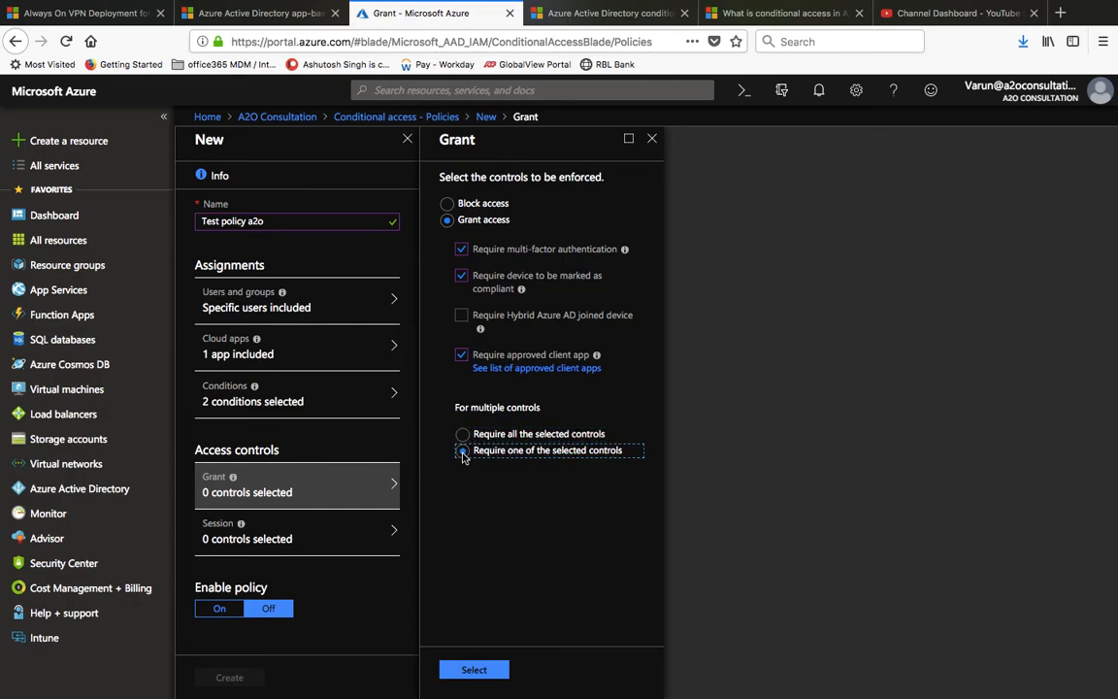
click(466, 669)
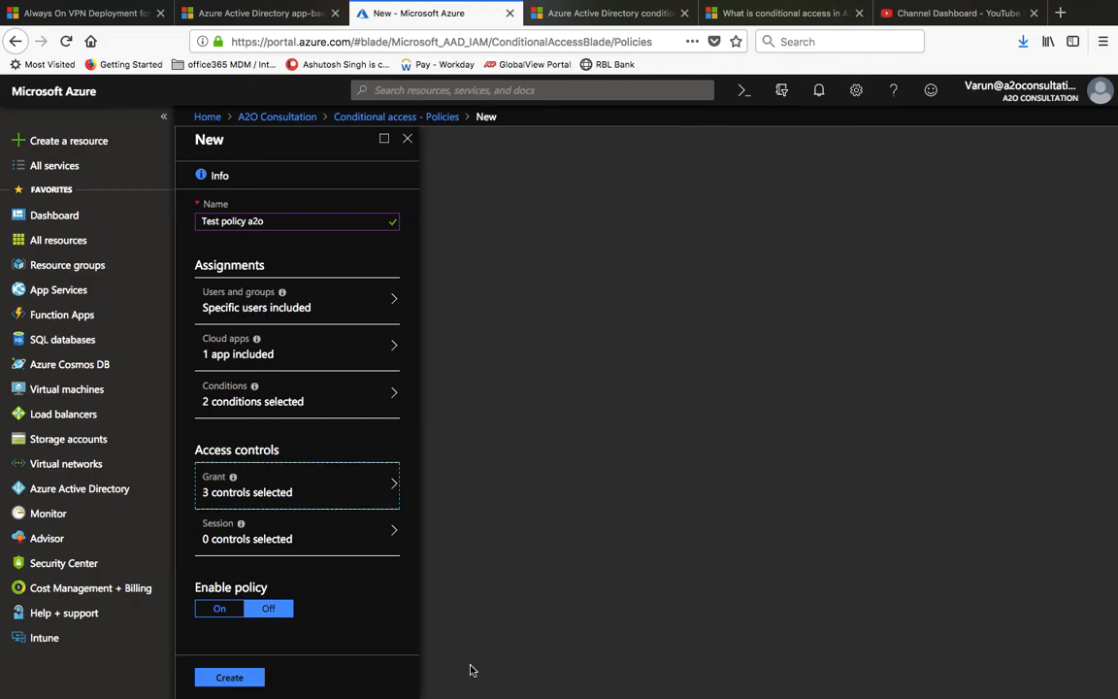
Step: Review the session controls, close them discarding any edits, and set Enable policy to On
click(324, 533)
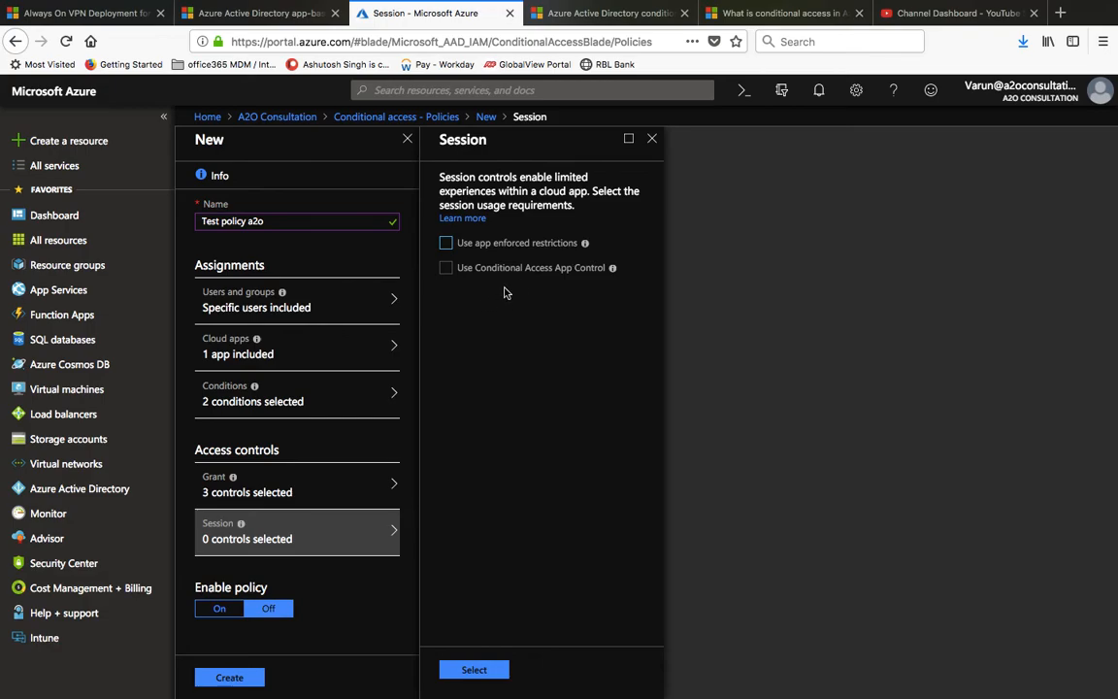
mouse_move(585, 246)
click(653, 141)
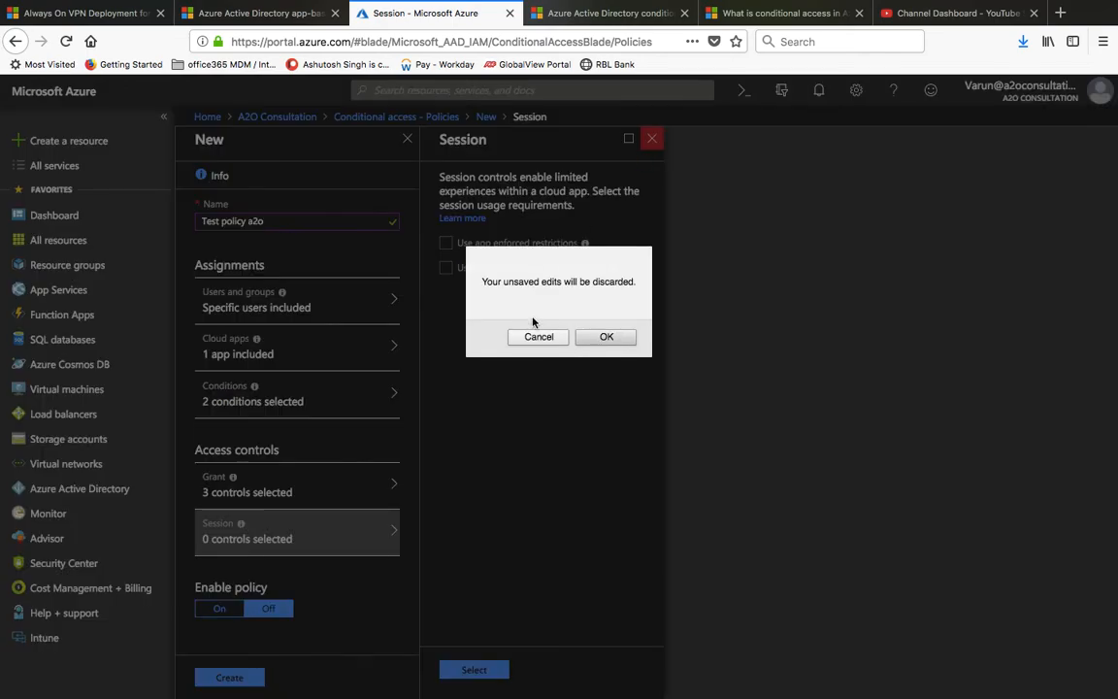
click(605, 337)
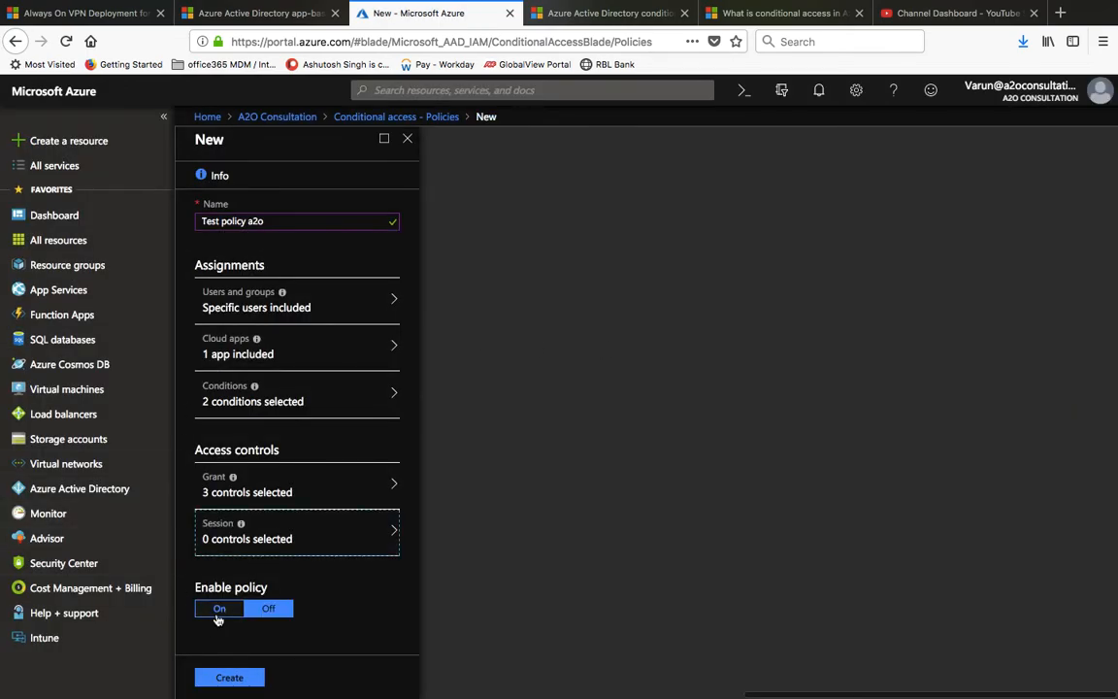
click(219, 615)
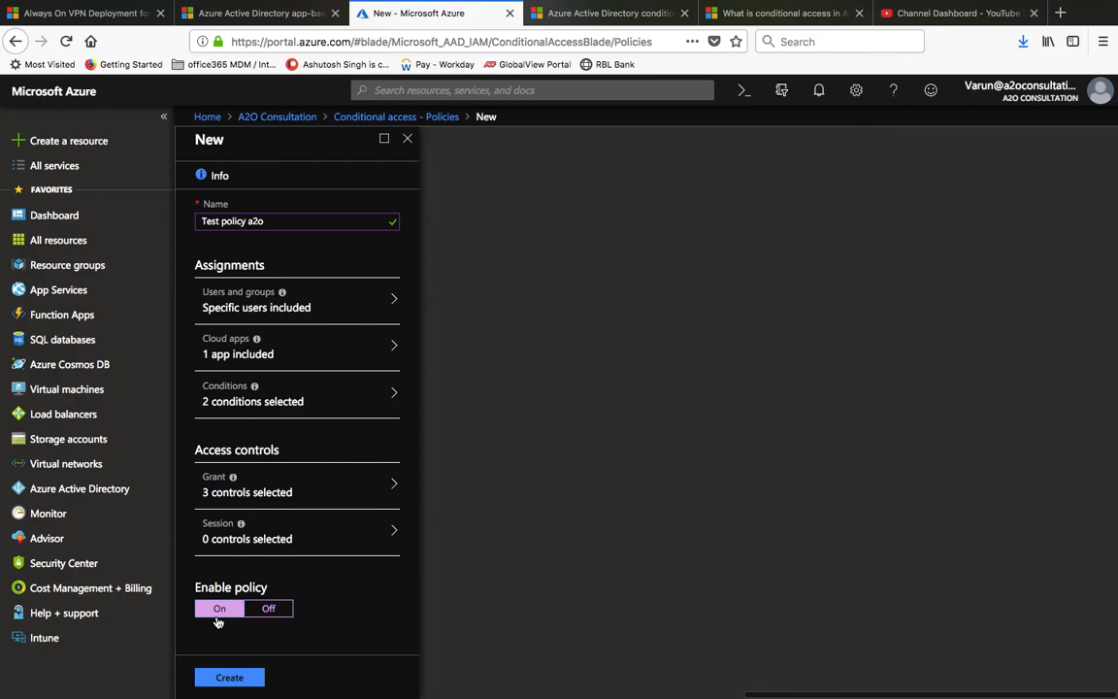
Step: Review the policy's cloud apps, device platforms, client apps and grant controls, and create the policy
click(230, 354)
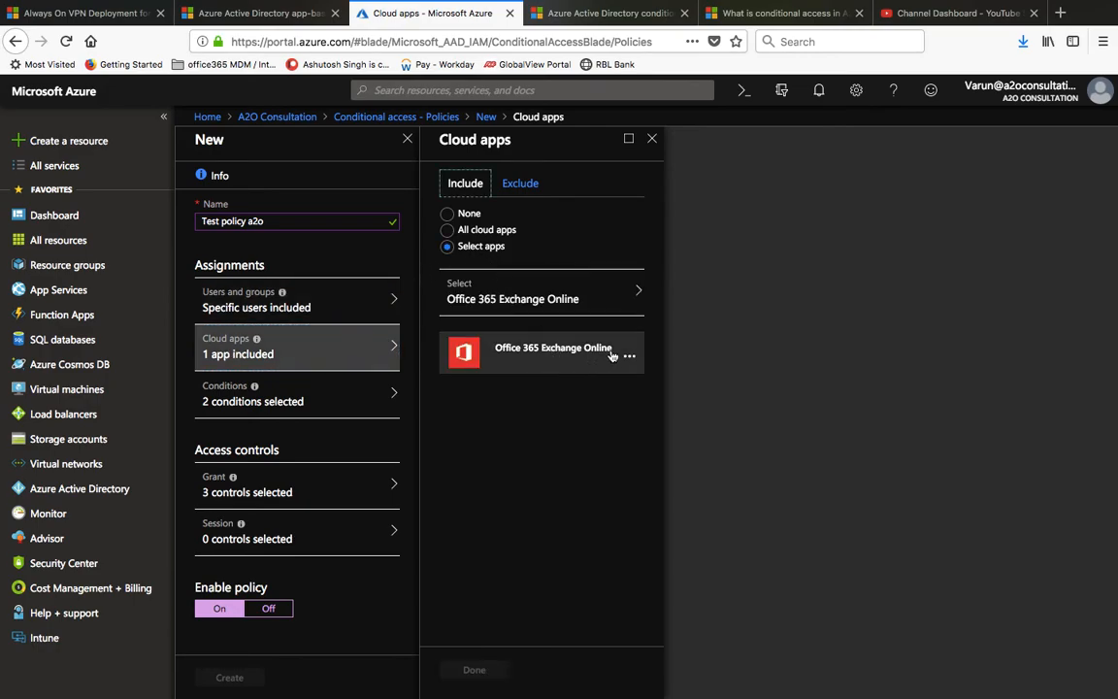
click(231, 411)
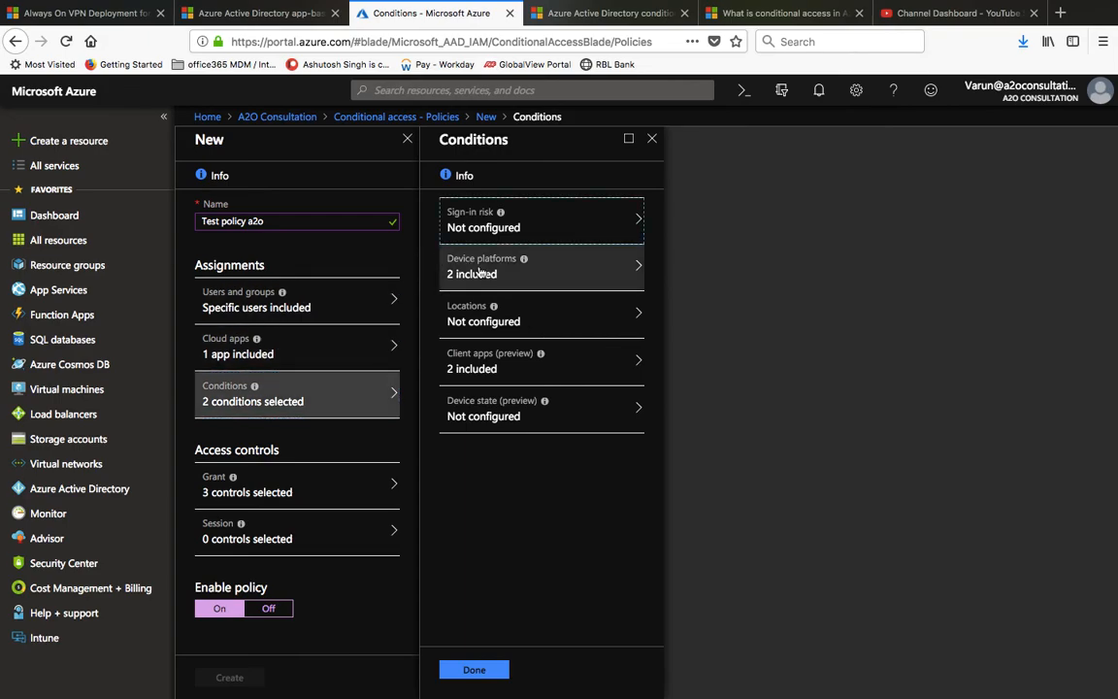
click(480, 273)
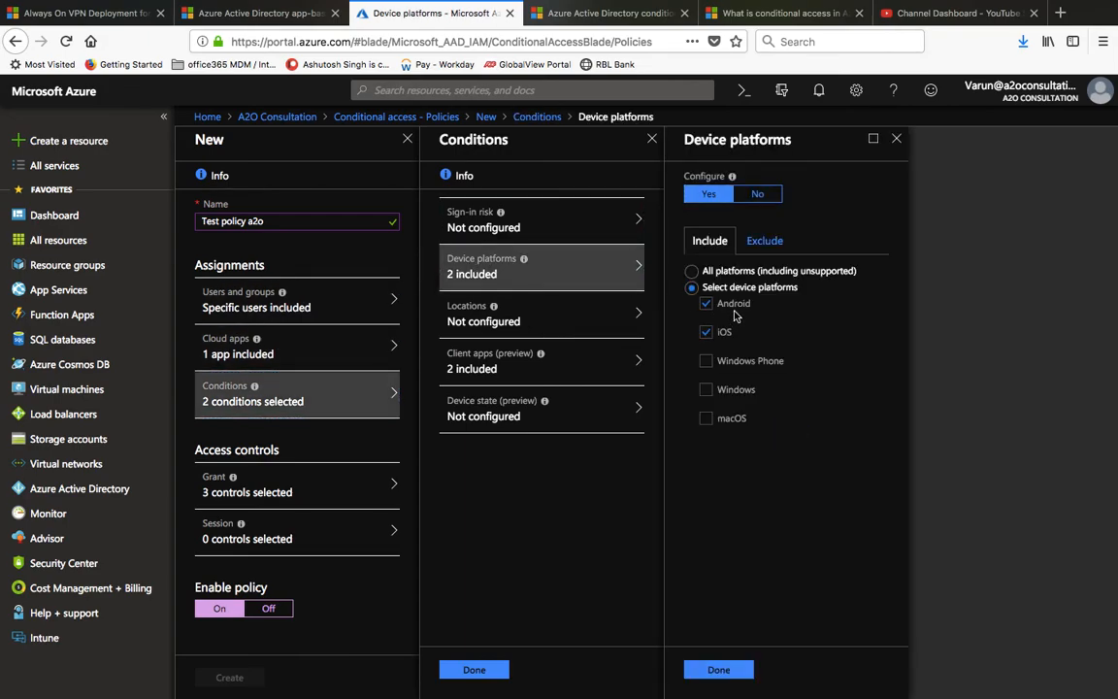
click(491, 370)
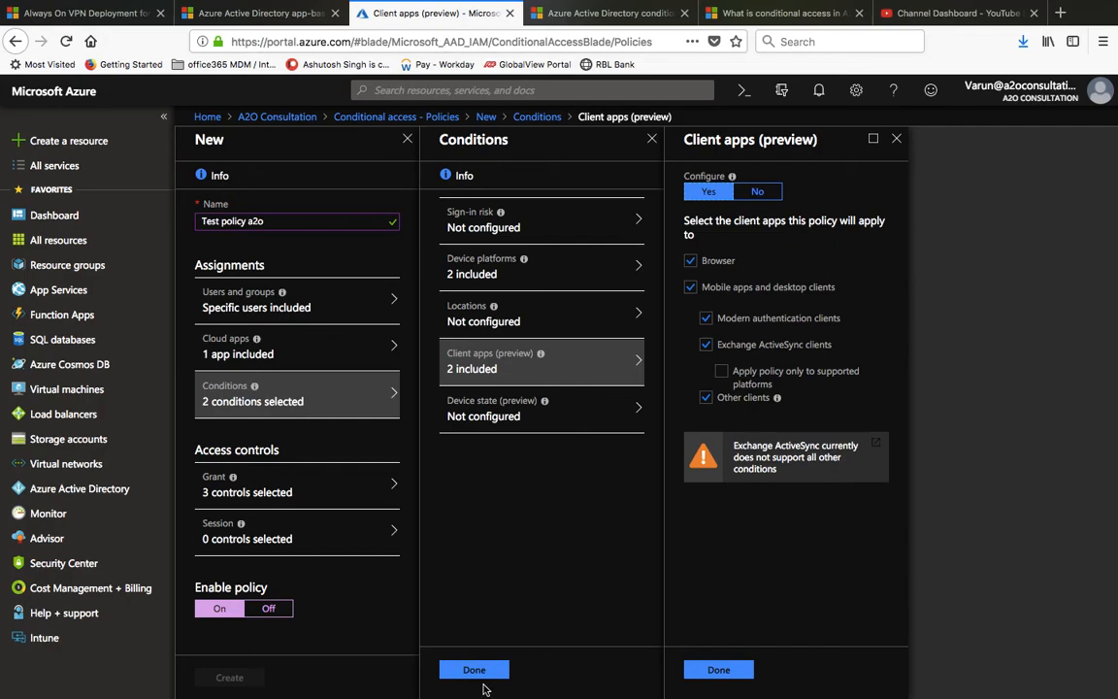
click(266, 496)
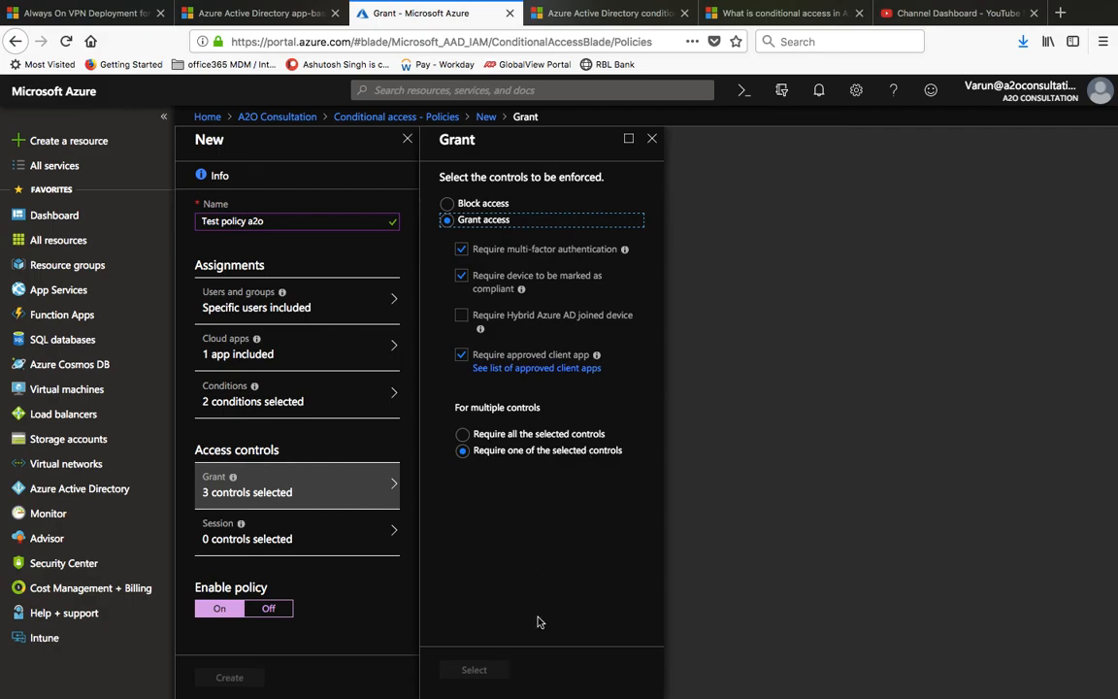
click(654, 140)
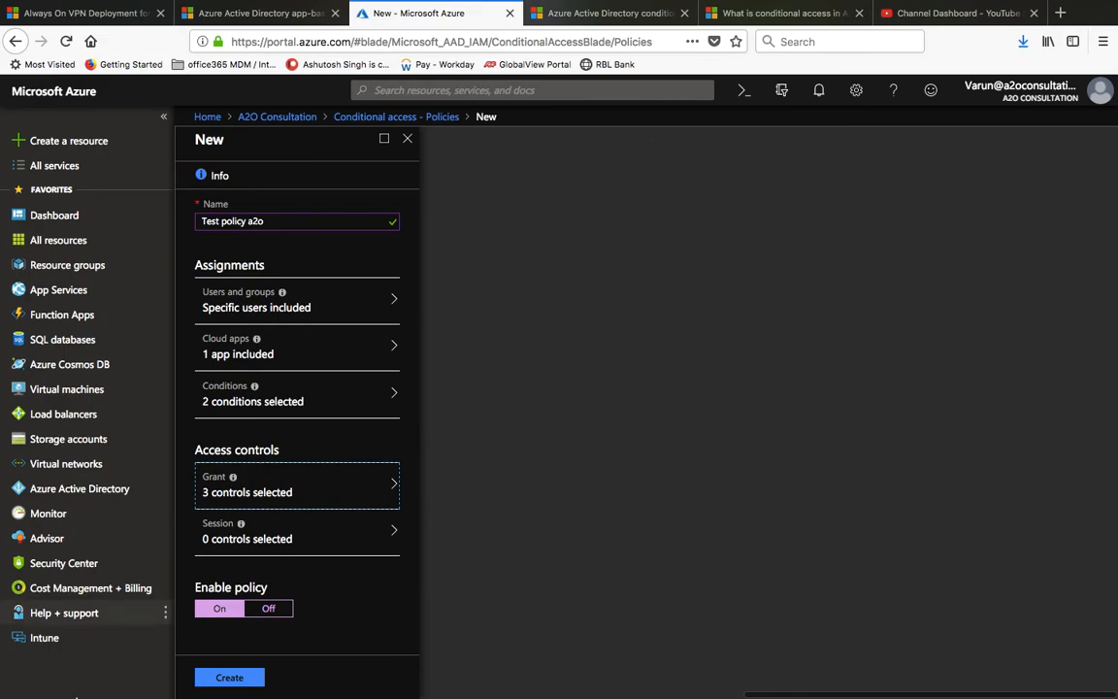
click(230, 679)
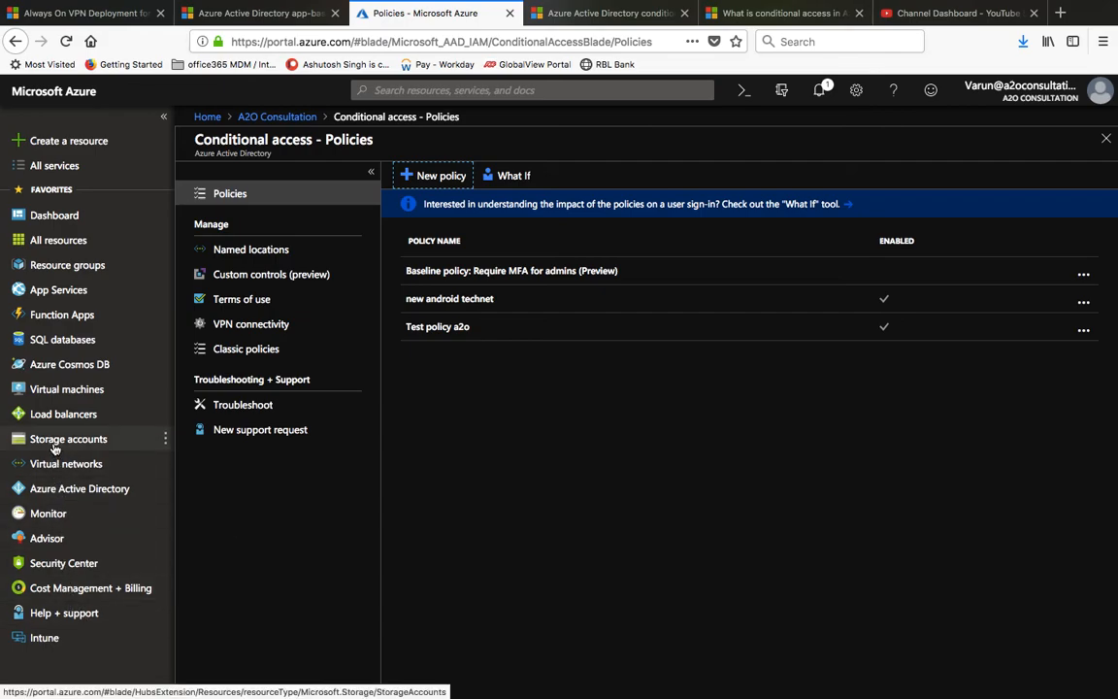
Step: Check Test policy a2o among Intune's conditional access policies, and open the conditional access audit logs
click(29, 640)
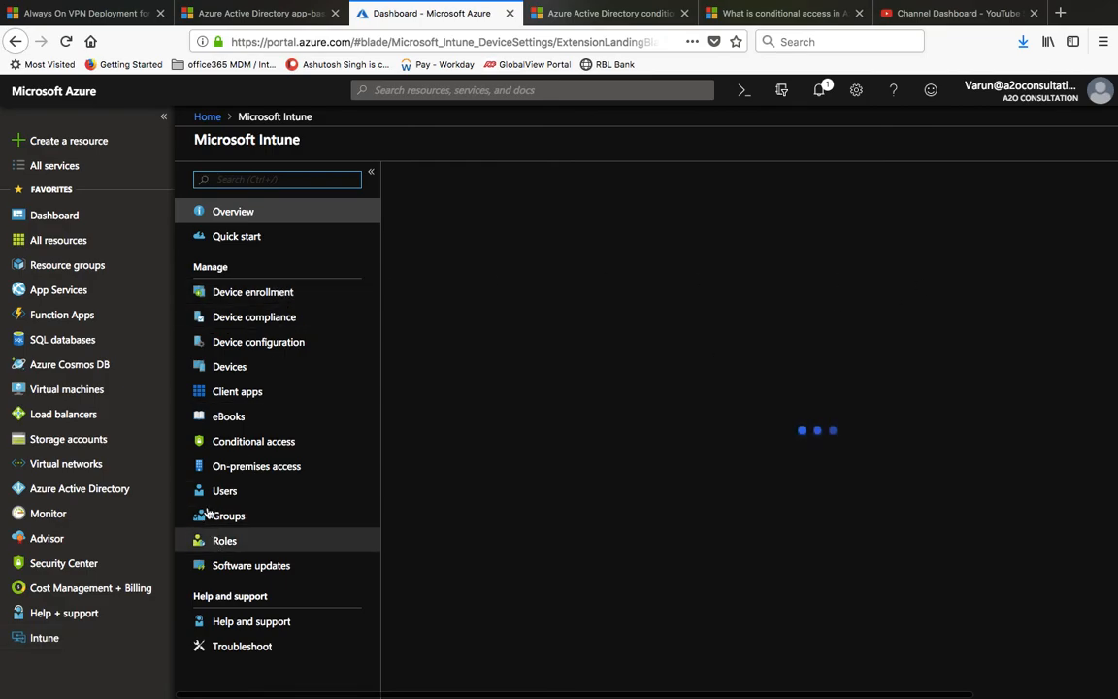
click(254, 443)
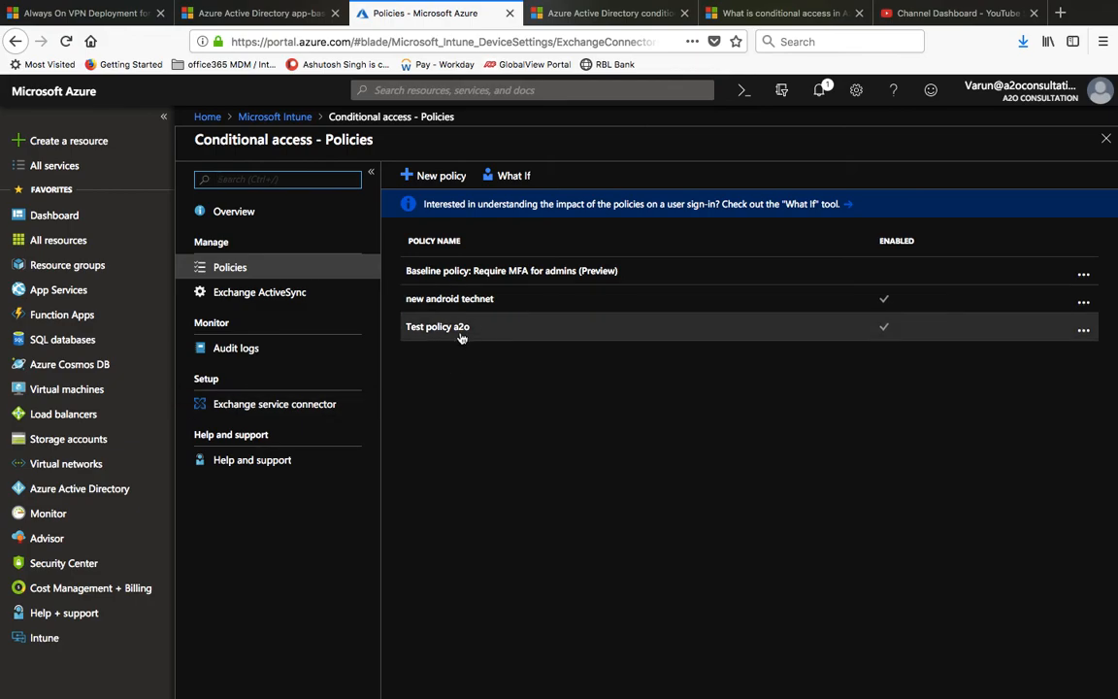
click(442, 328)
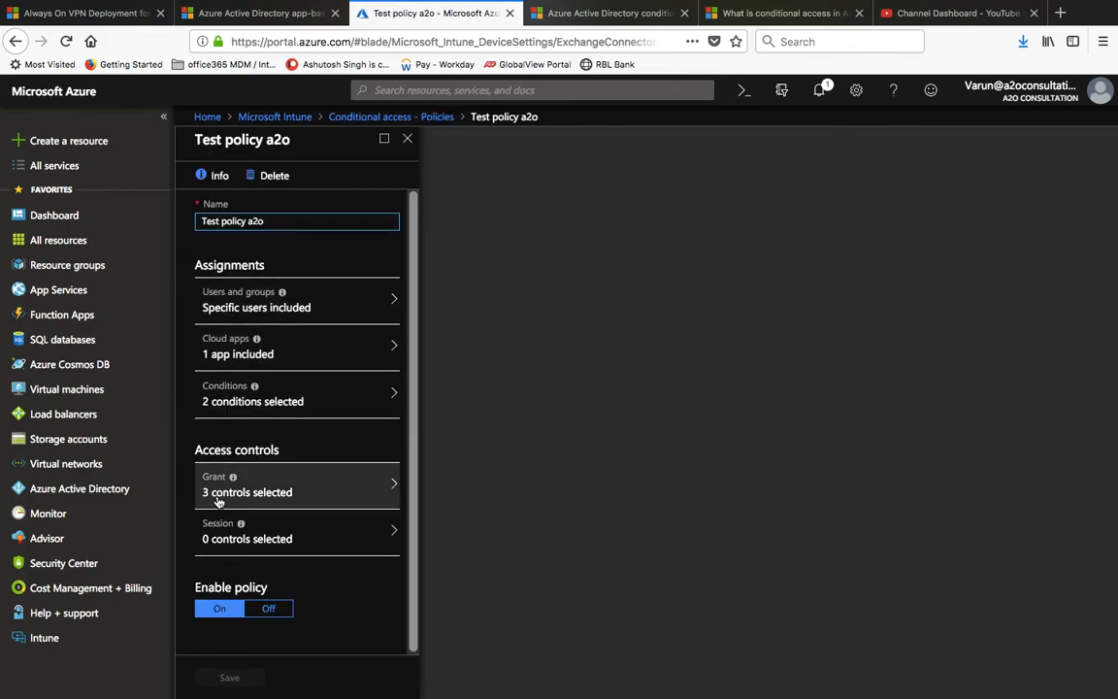
click(408, 139)
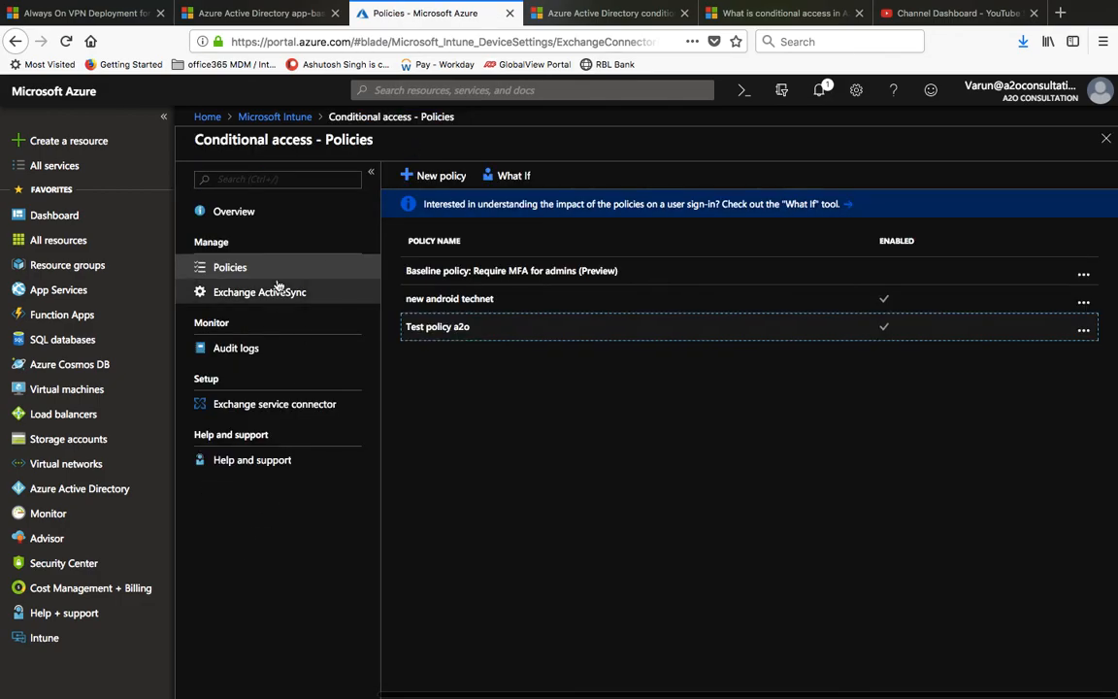
click(222, 351)
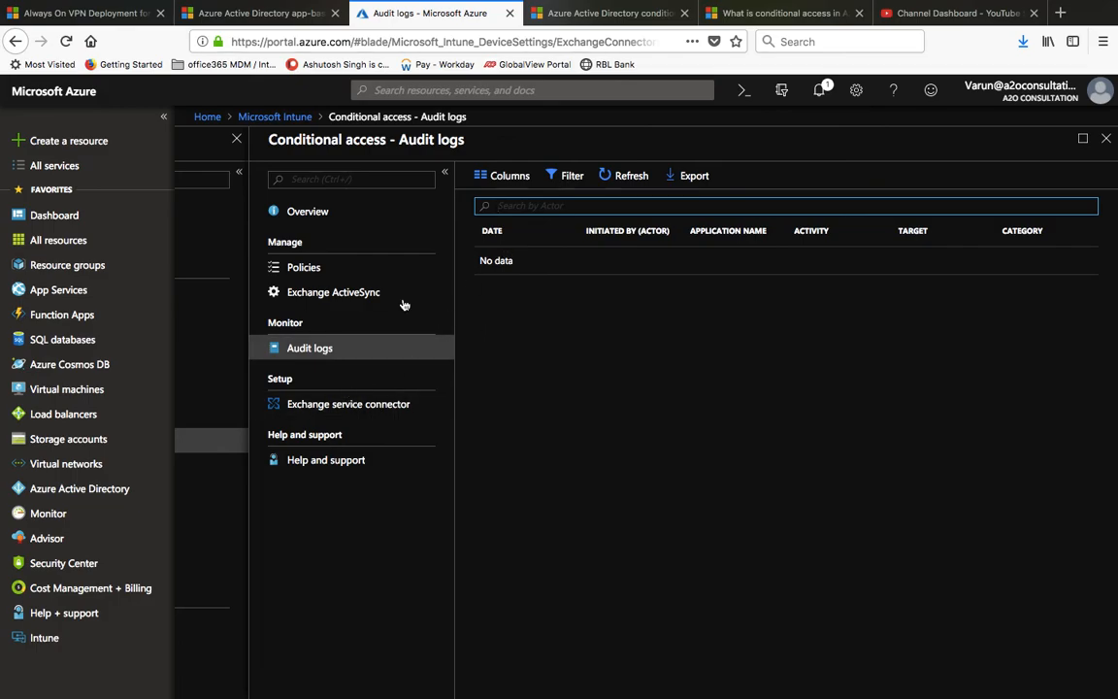
Step: Add Test group to the included users and groups of the new android technet policy, and save the policy
click(296, 267)
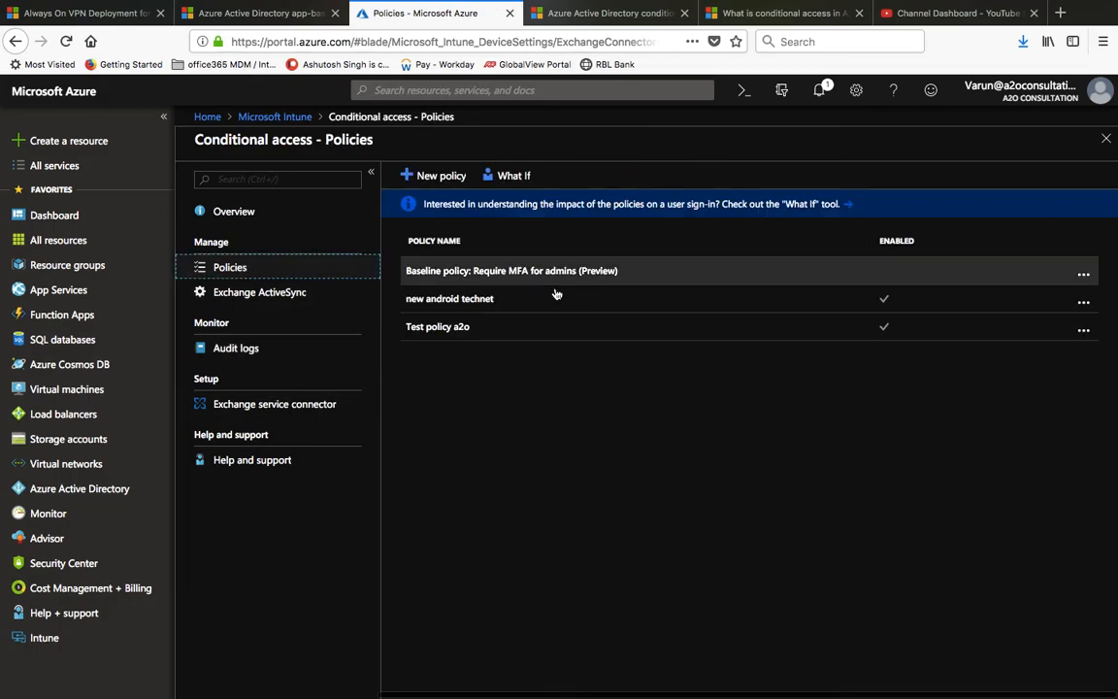
click(481, 301)
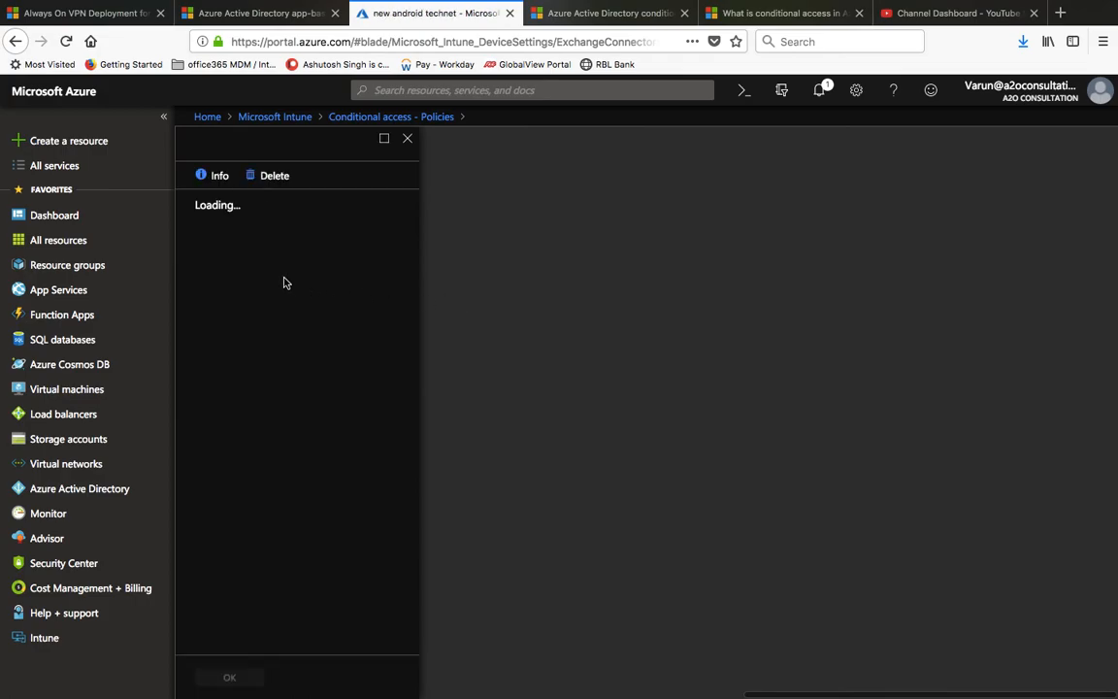
click(227, 292)
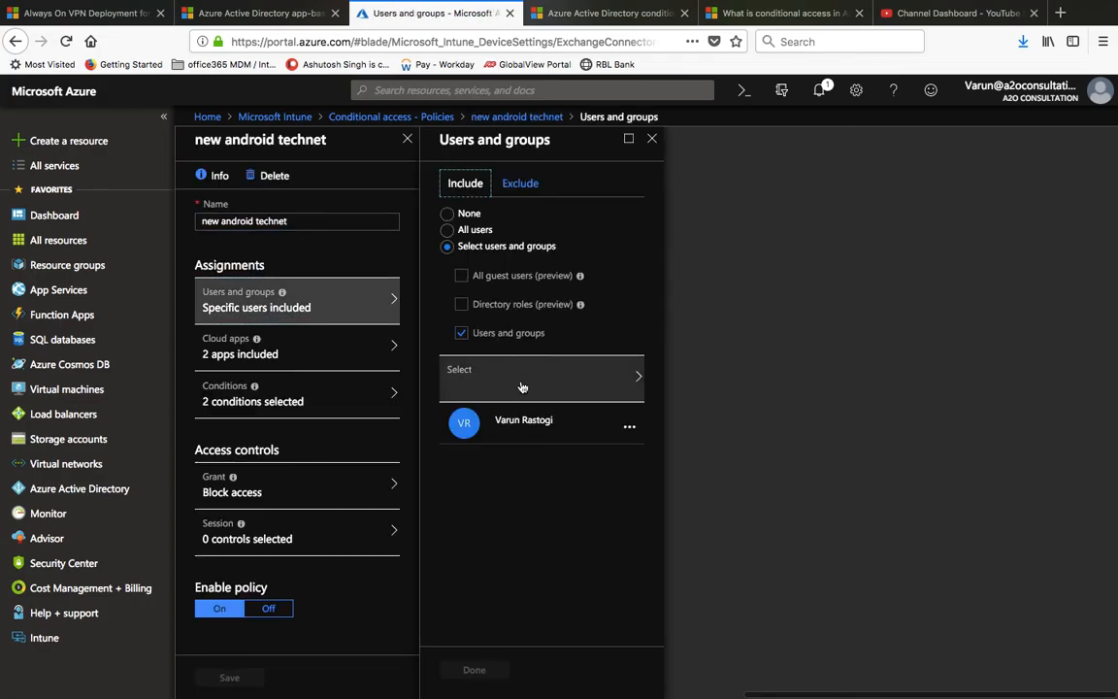
click(576, 384)
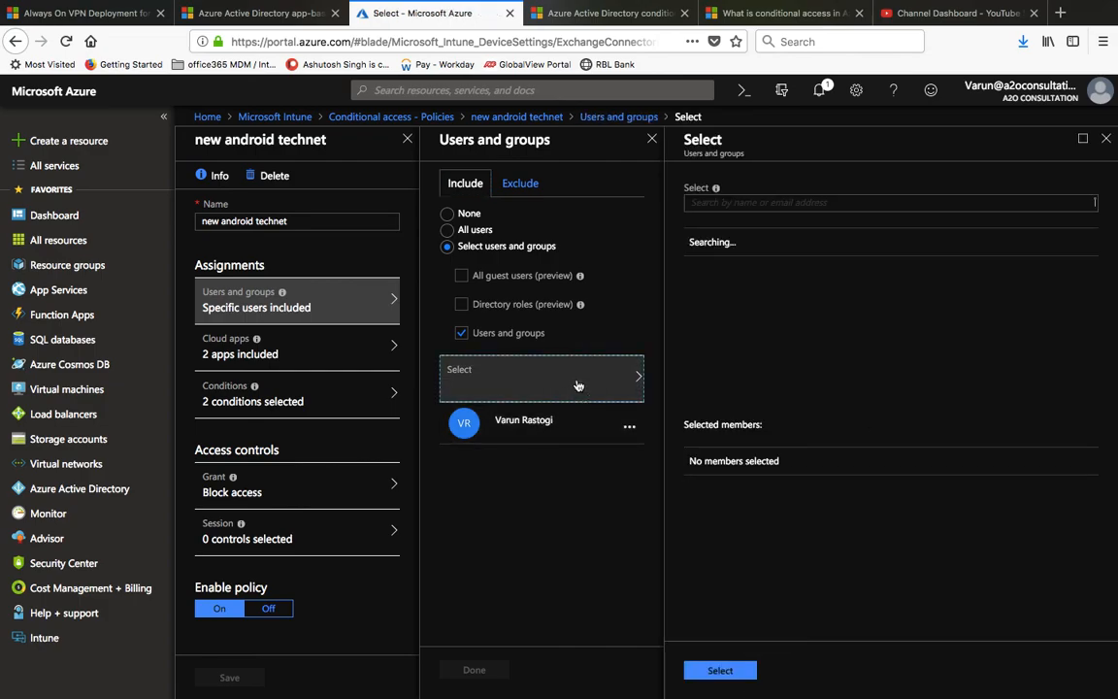
click(723, 251)
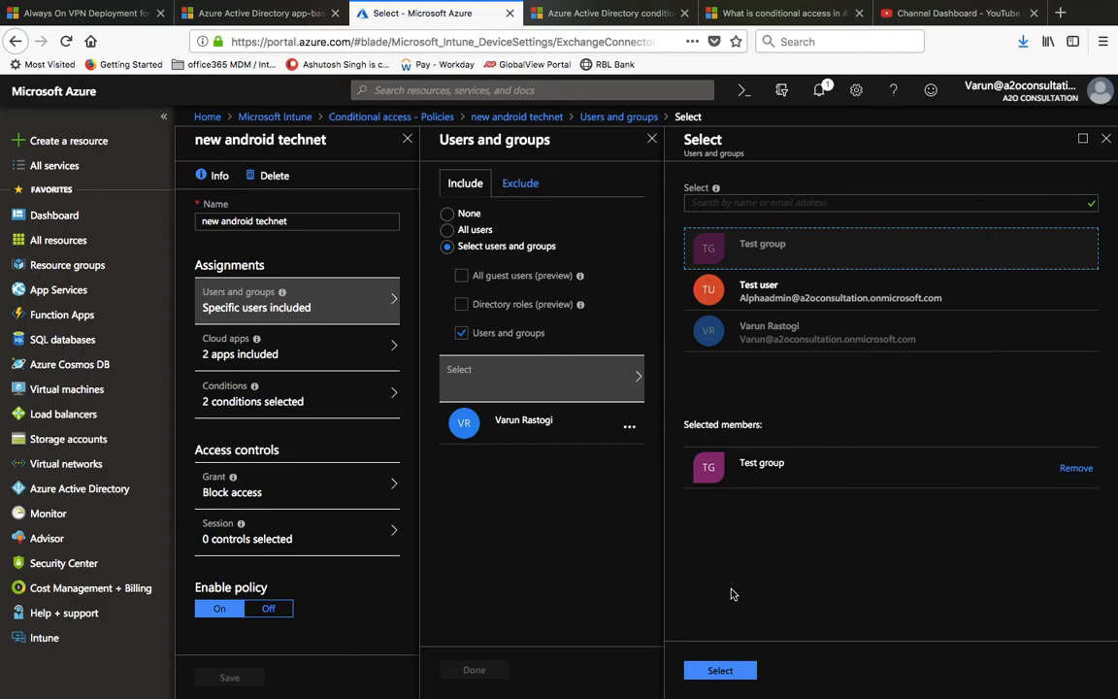
click(723, 672)
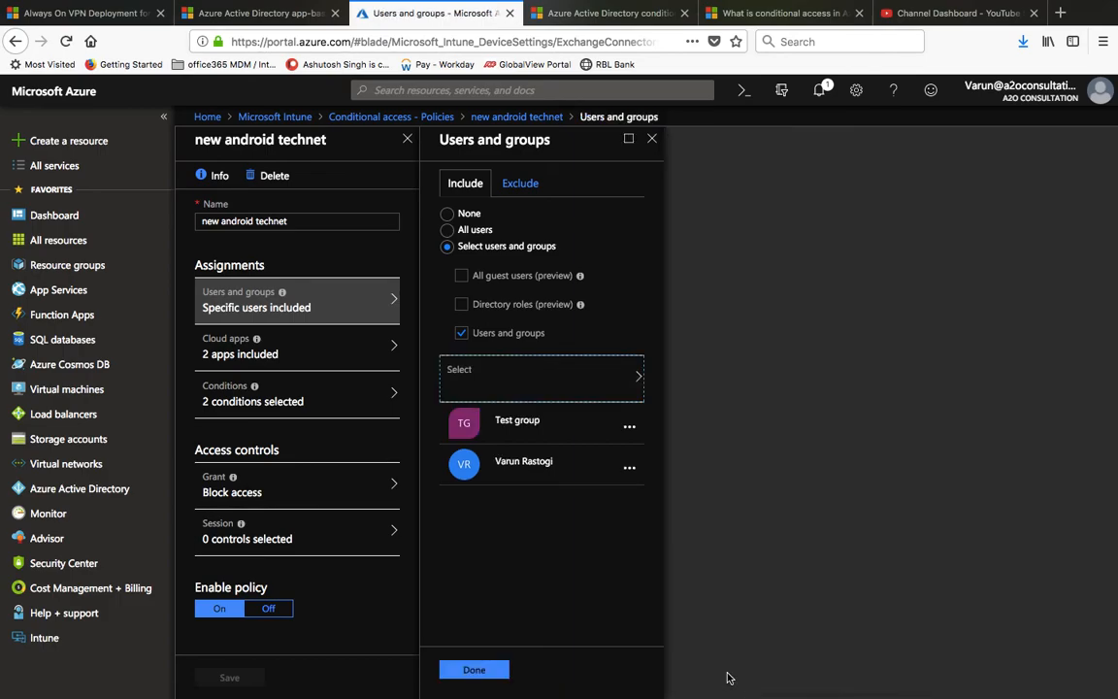
click(476, 673)
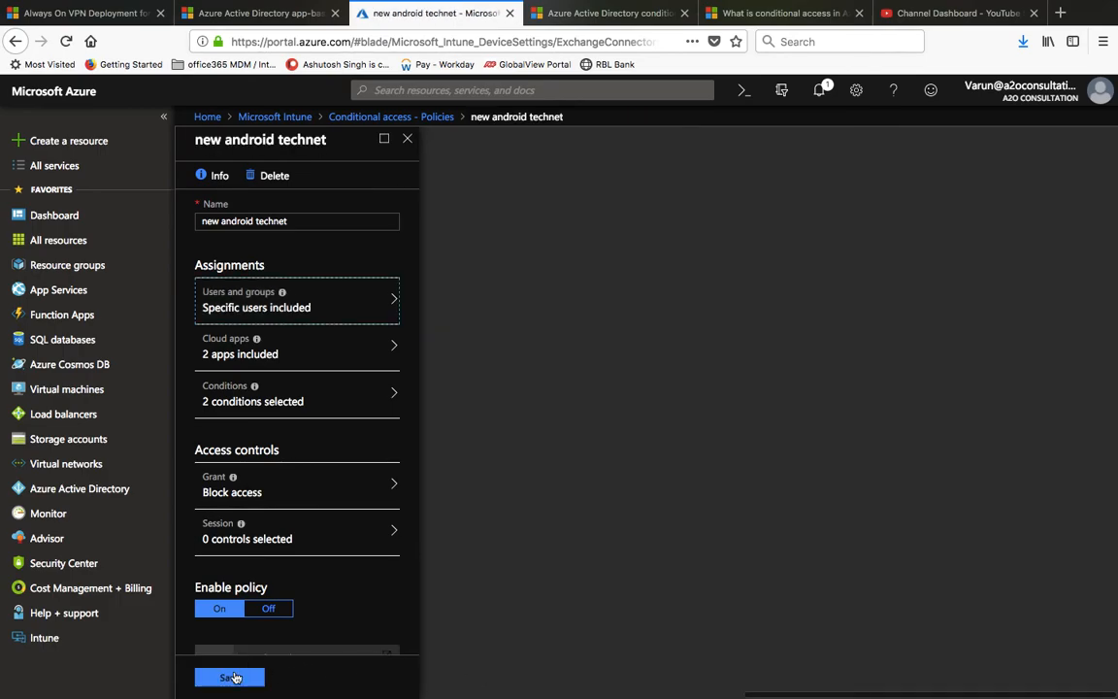
click(231, 678)
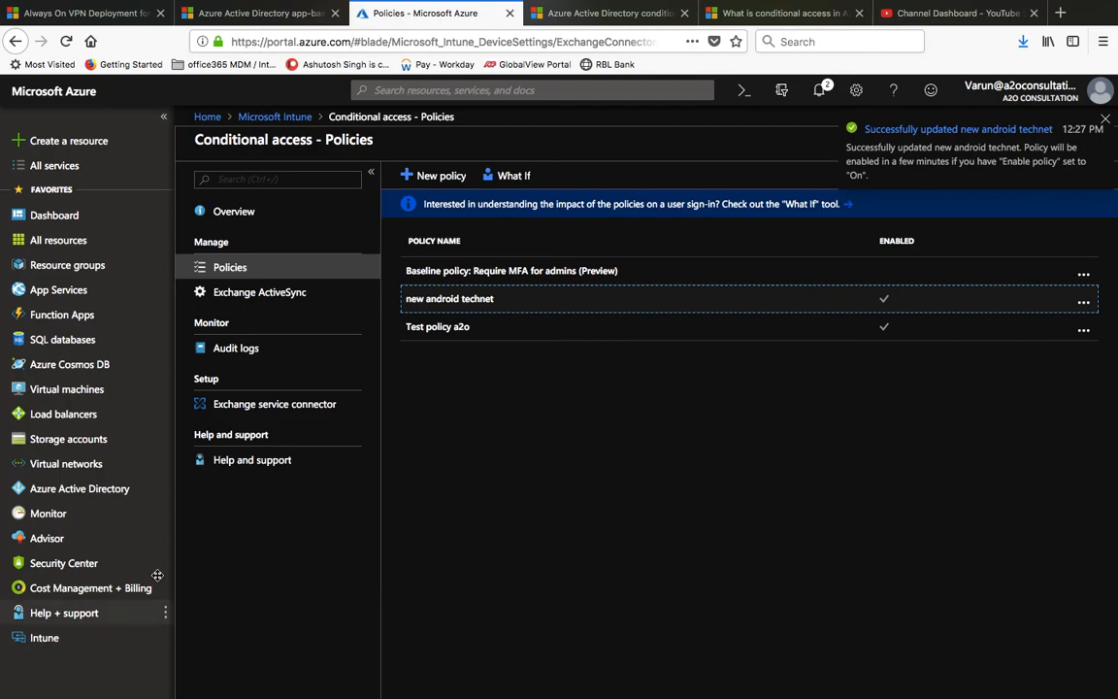
Step: Refresh the conditional access audit logs, check the Exchange service connector status, and close the conditional access page
click(260, 348)
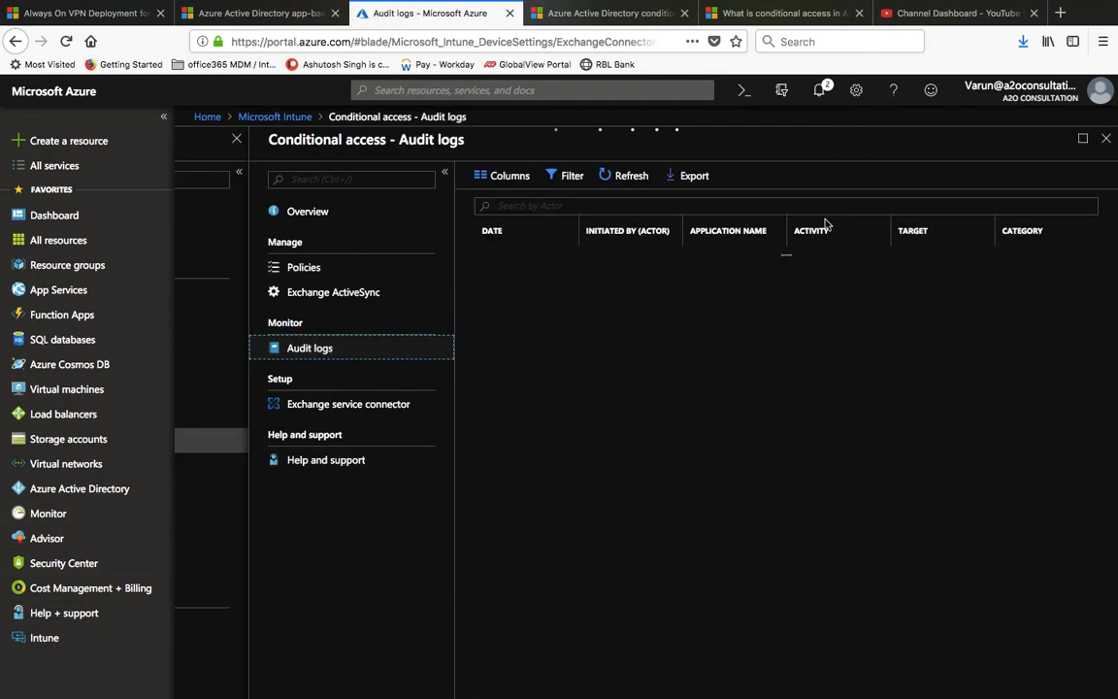
click(622, 175)
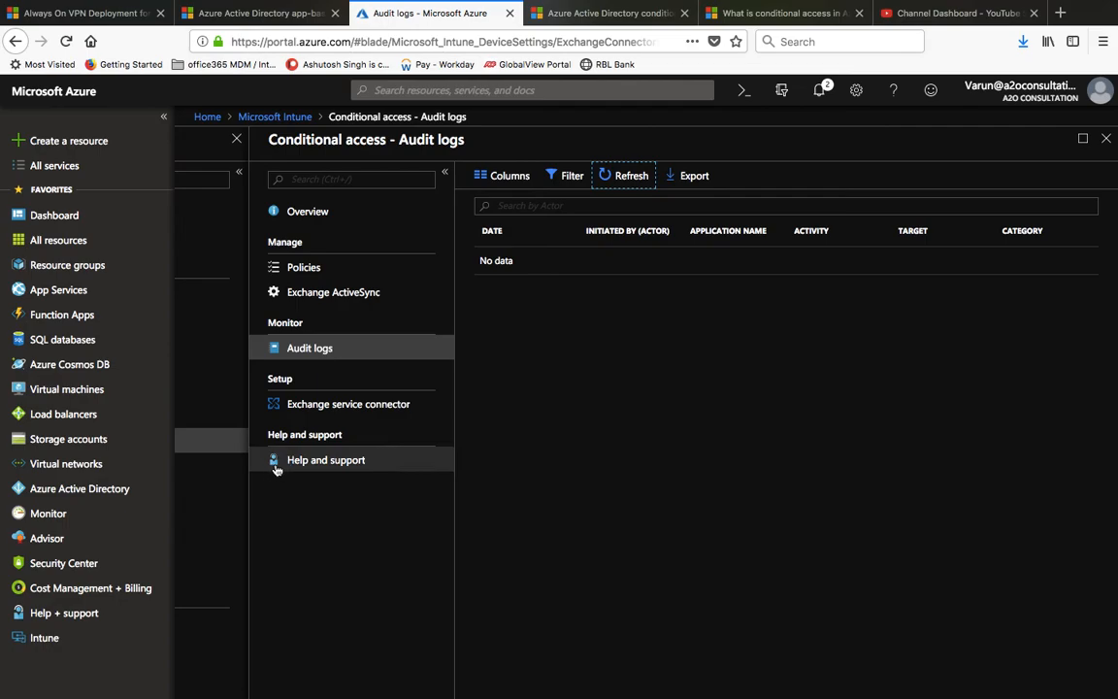
click(361, 407)
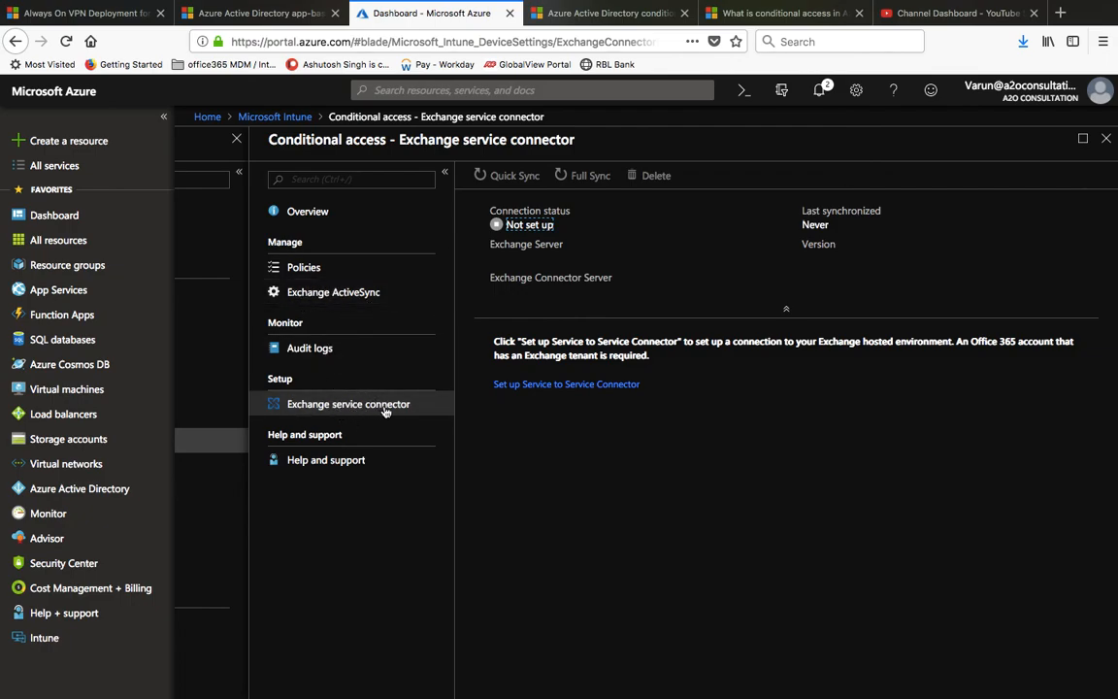
click(1106, 139)
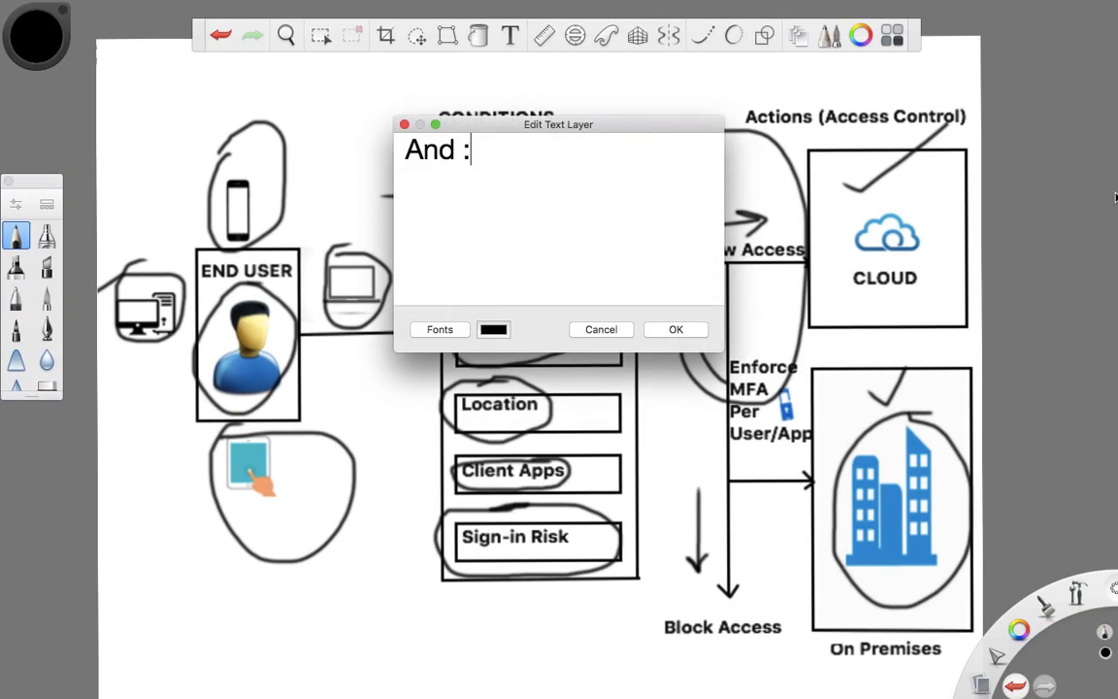
Step: In the drawing app's conditional access diagram, discard the open text layer and circle the cloud access control and On Premises areas freehand
click(603, 330)
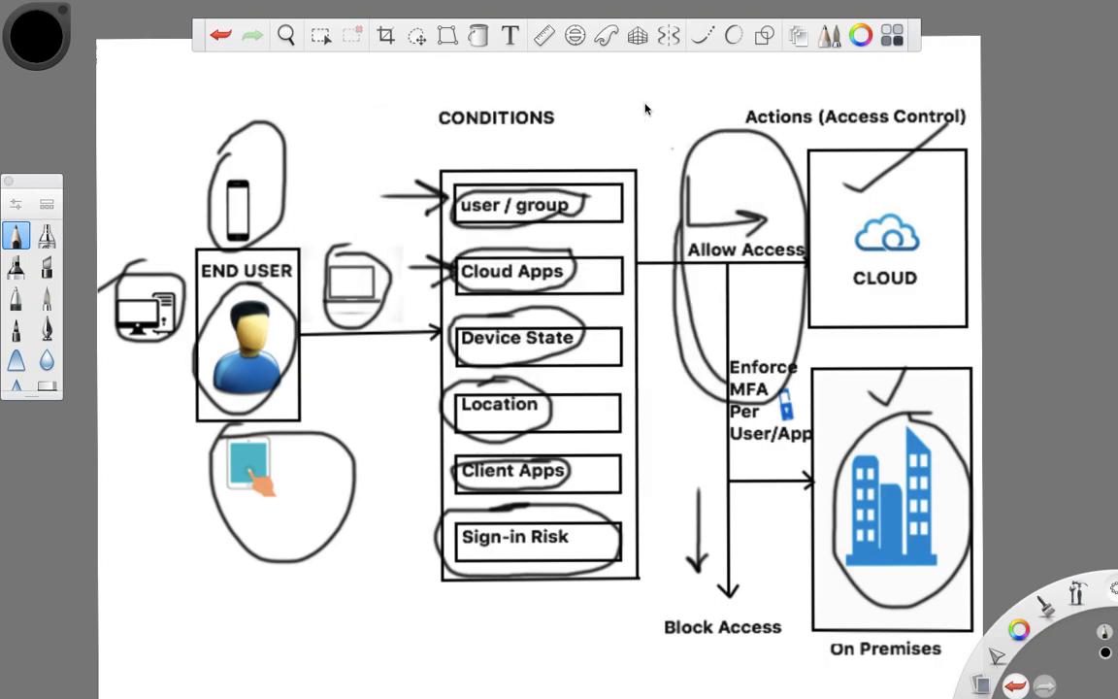
mouse_move(799, 85)
mouse_down()
mouse_move(679, 243)
mouse_move(928, 267)
mouse_move(831, 90)
mouse_up()
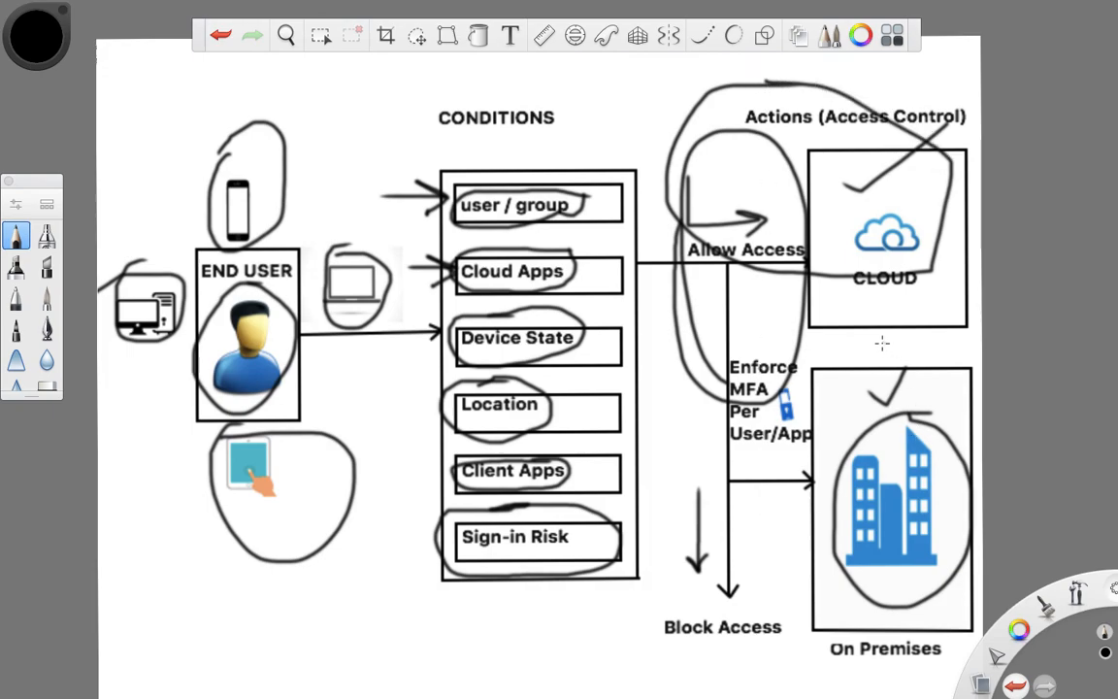
mouse_move(955, 342)
mouse_down()
mouse_move(813, 374)
mouse_move(799, 687)
mouse_move(973, 569)
mouse_move(961, 357)
mouse_move(944, 335)
mouse_up()
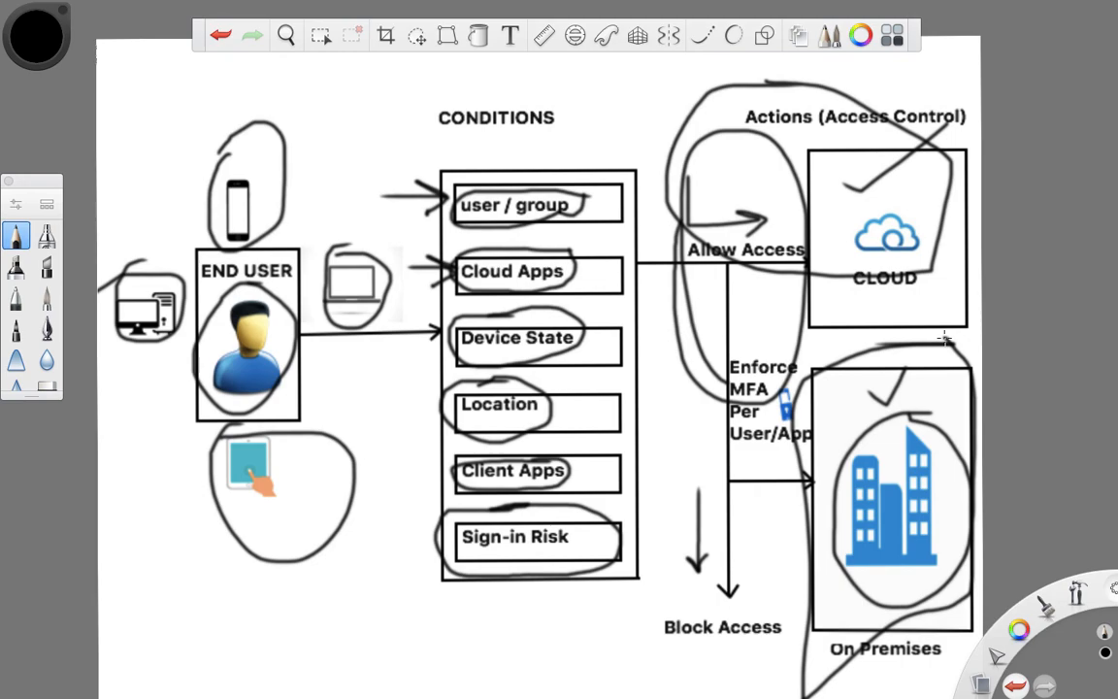
key(ctrl+Left)
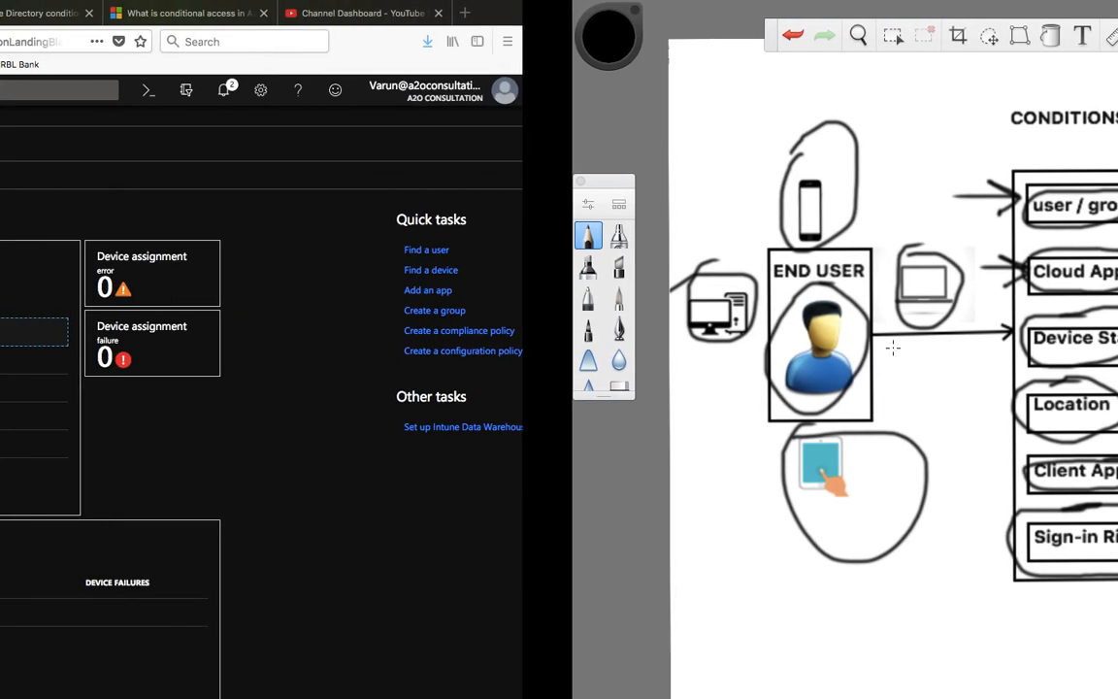
key(ctrl+Right)
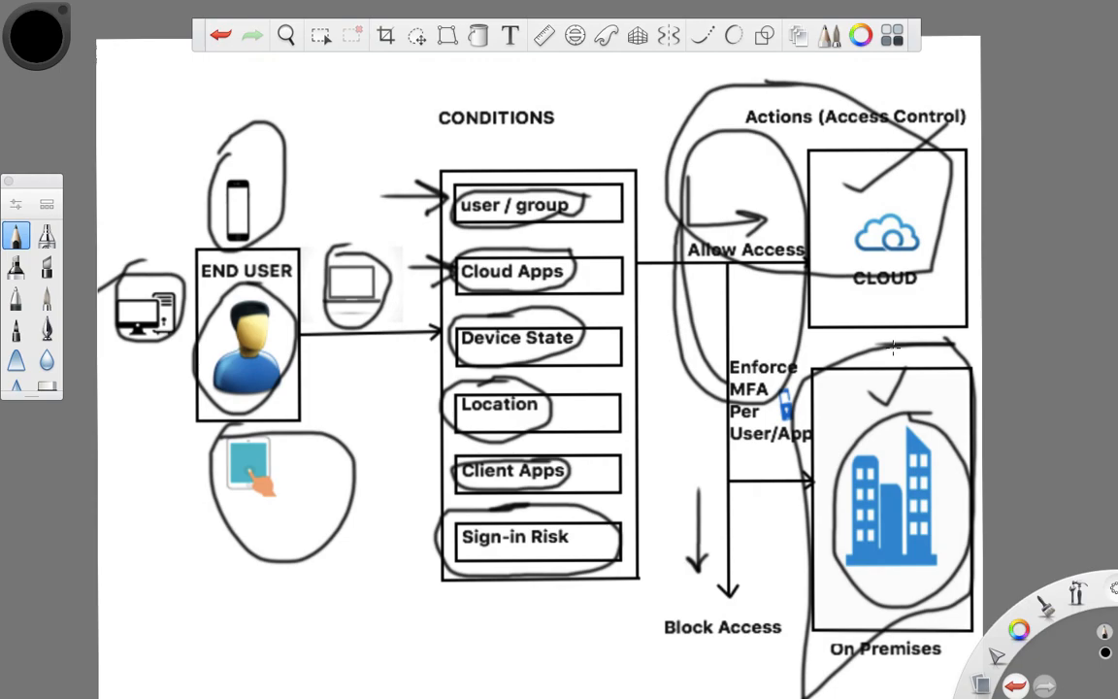
key(ctrl+Left)
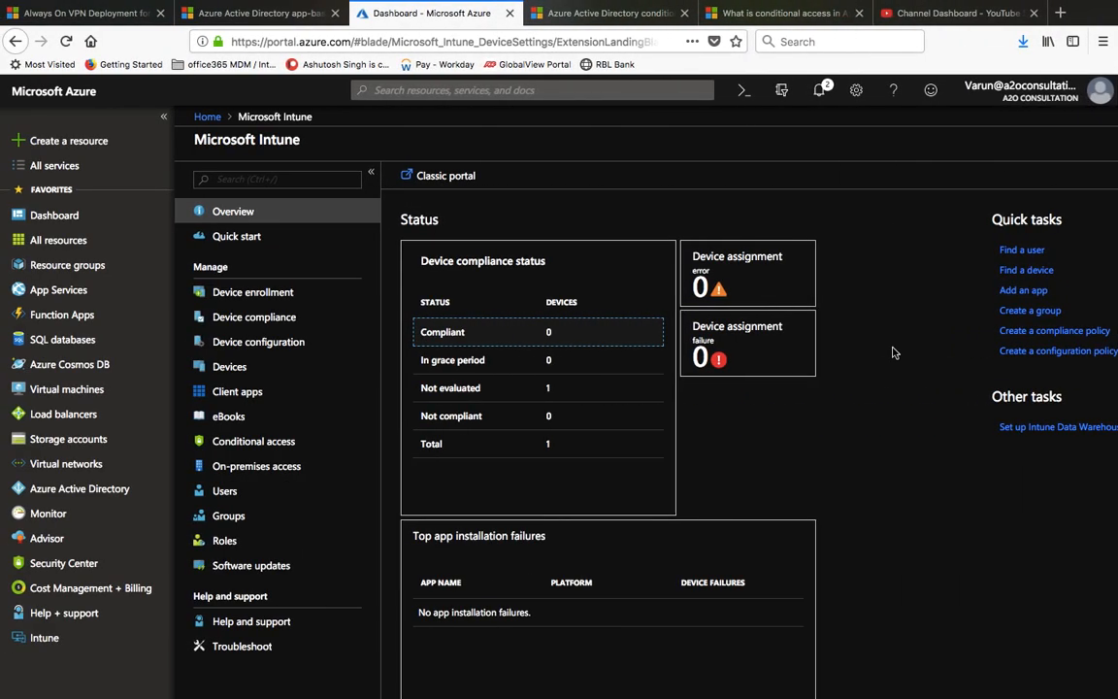
key(ctrl+Right)
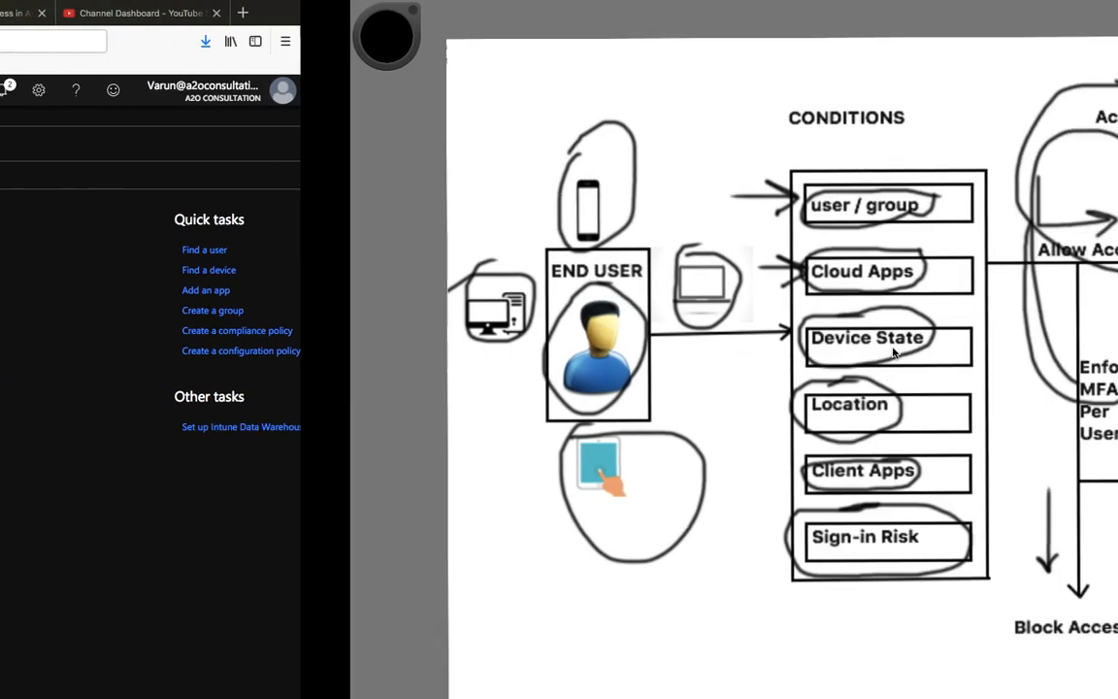
key(ctrl+Left)
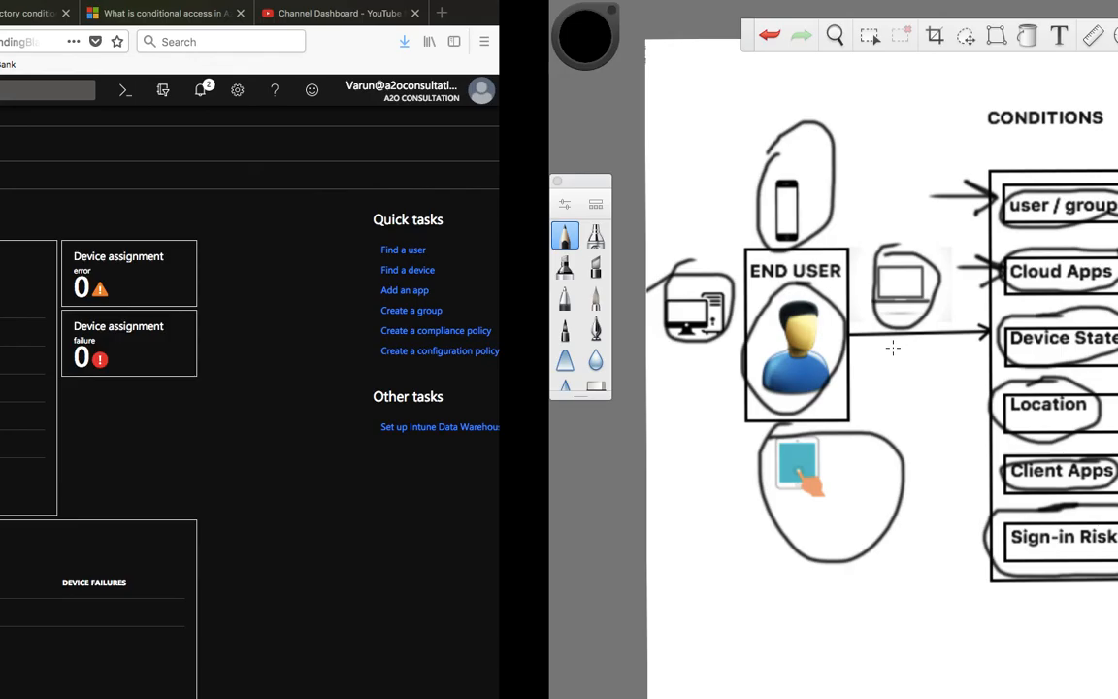
key(ctrl+Left)
key(ctrl+Right)
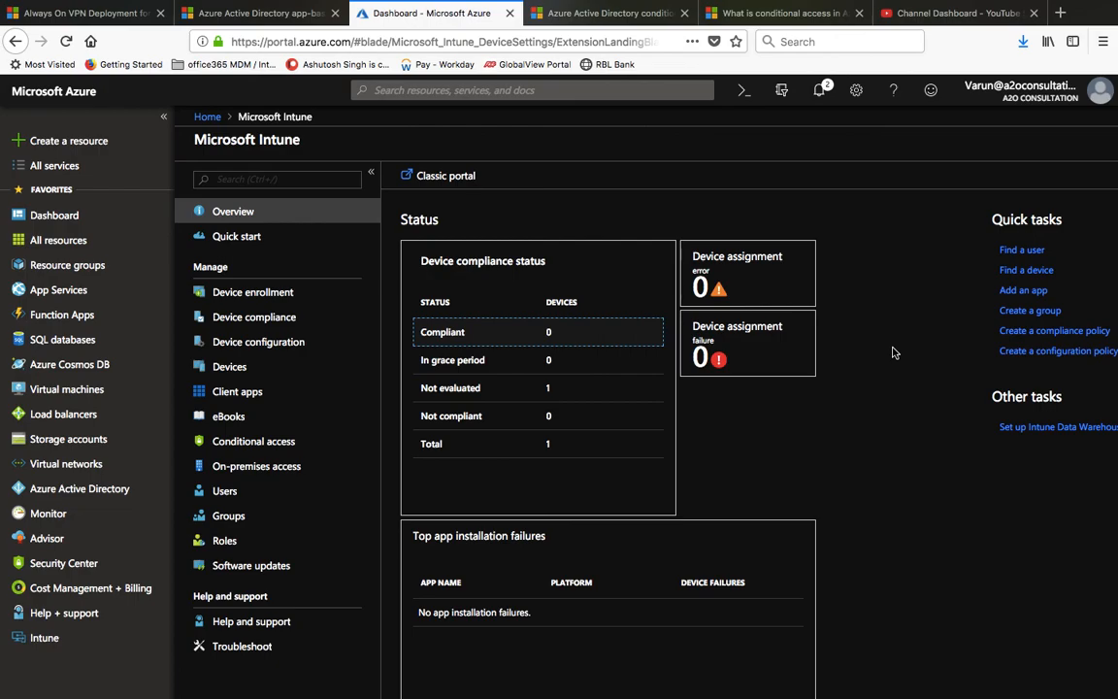
mouse_move(834, 4)
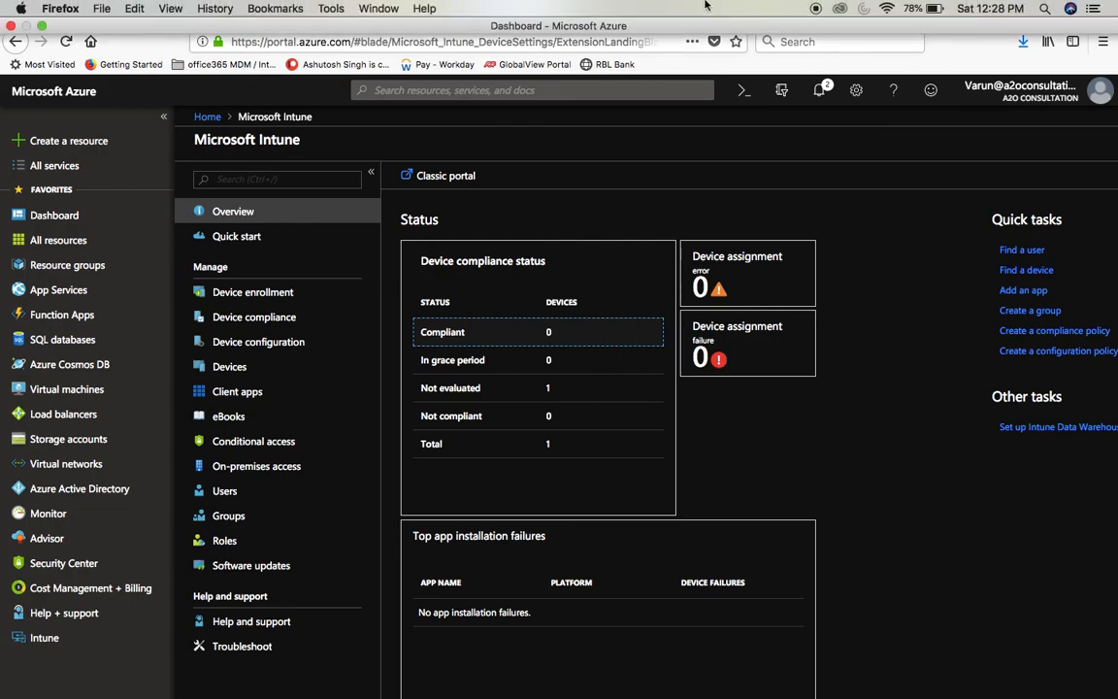